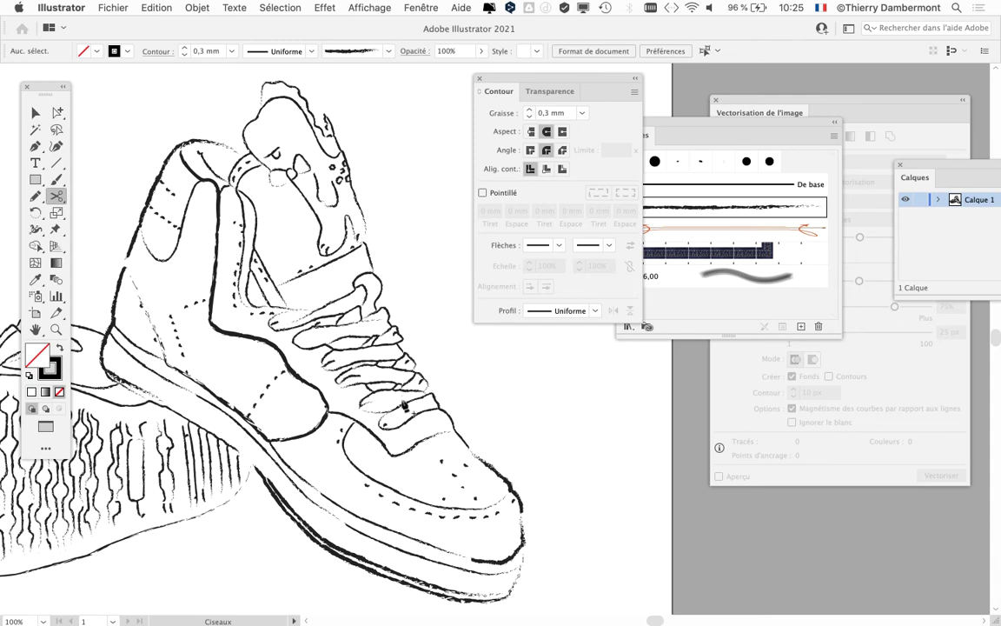
# - Fit the whole sneaker artboard in the window and move the stroke panel right, off the drawing
pyautogui.hotkey('ctrl', '0')
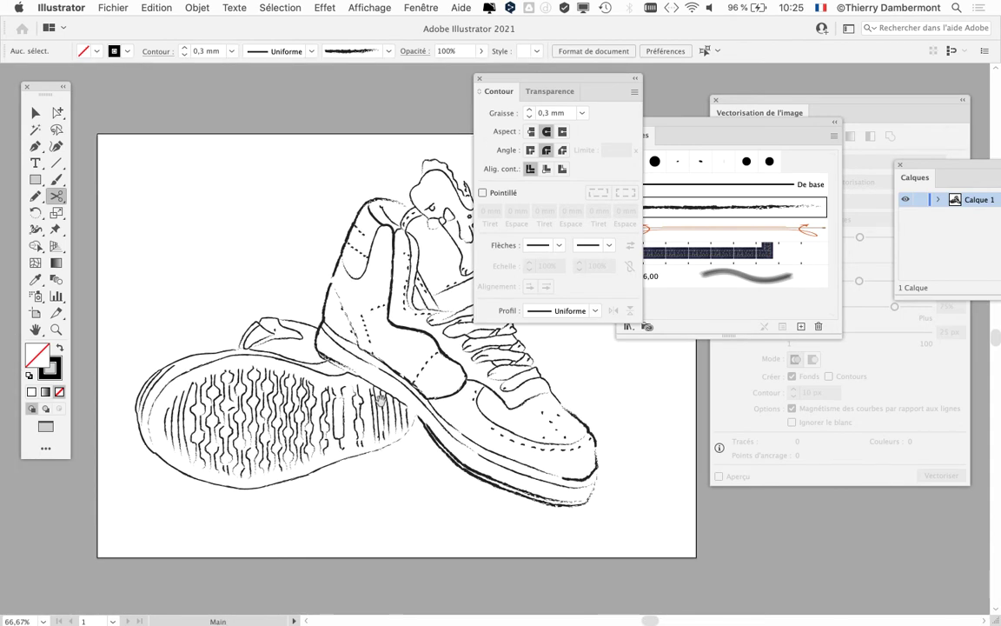
pyautogui.moveTo(510, 86)
pyautogui.mouseDown()
pyautogui.moveTo(693, 75)
pyautogui.moveTo(761, 87)
pyautogui.mouseUp()
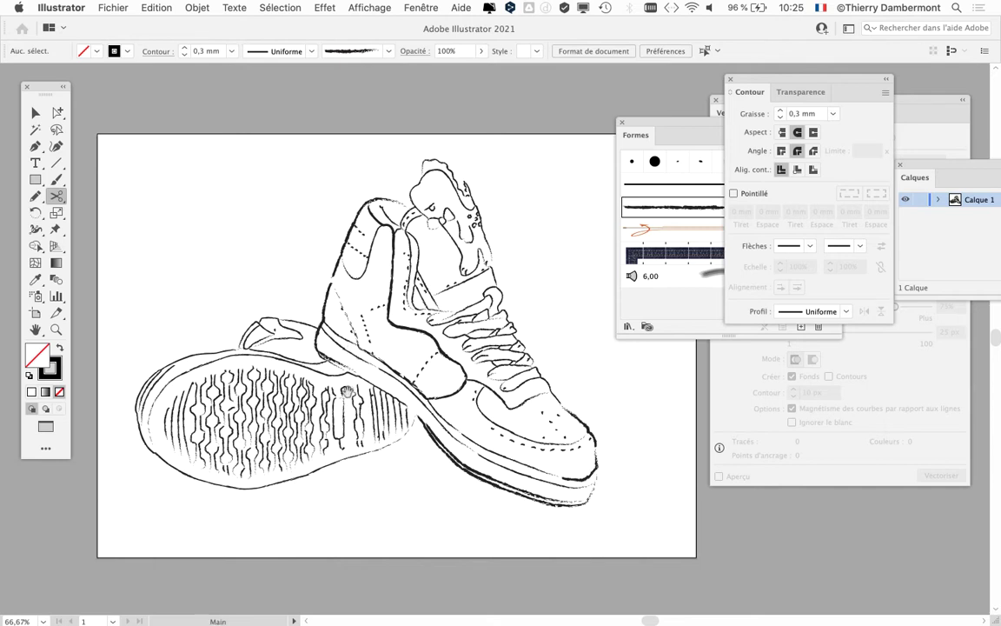
pyautogui.hscroll(5, 339, 365)
# - Add a text block with 'tester d'autres brushes ar', 'livrées par Illustrator' and 'idem mais des brushes qu'
pyautogui.click(36, 164)
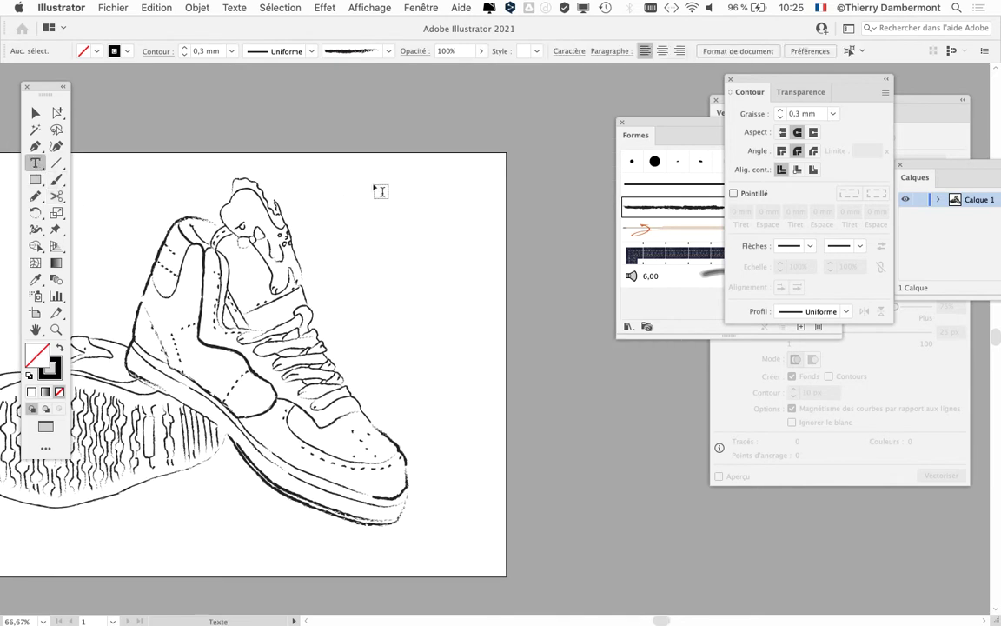
pyautogui.click(367, 192)
pyautogui.scroll(3, 371, 193)
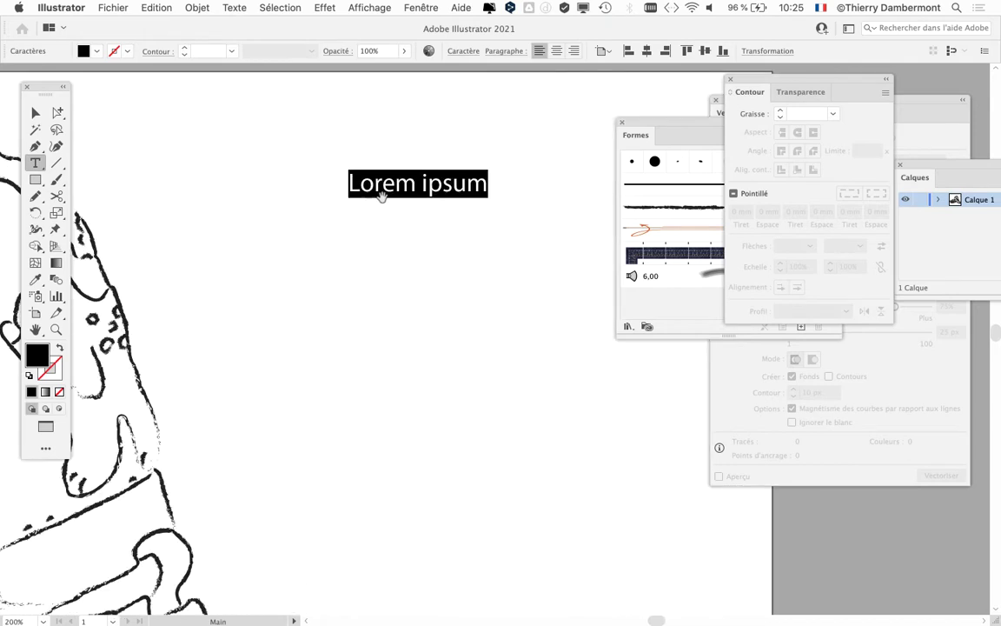
pyautogui.write('teste')
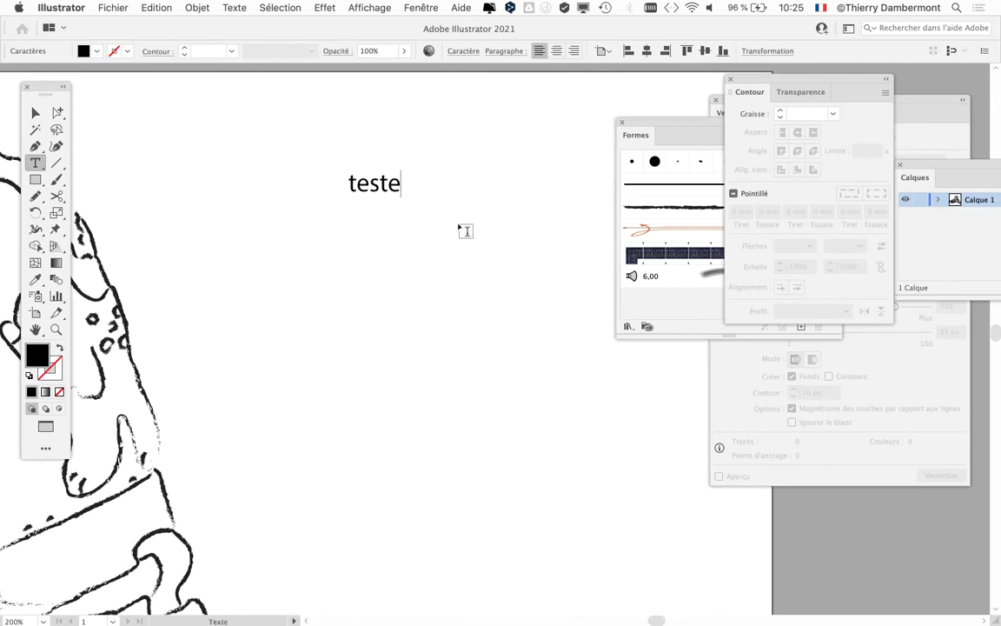
pyautogui.write("r d'autres br")
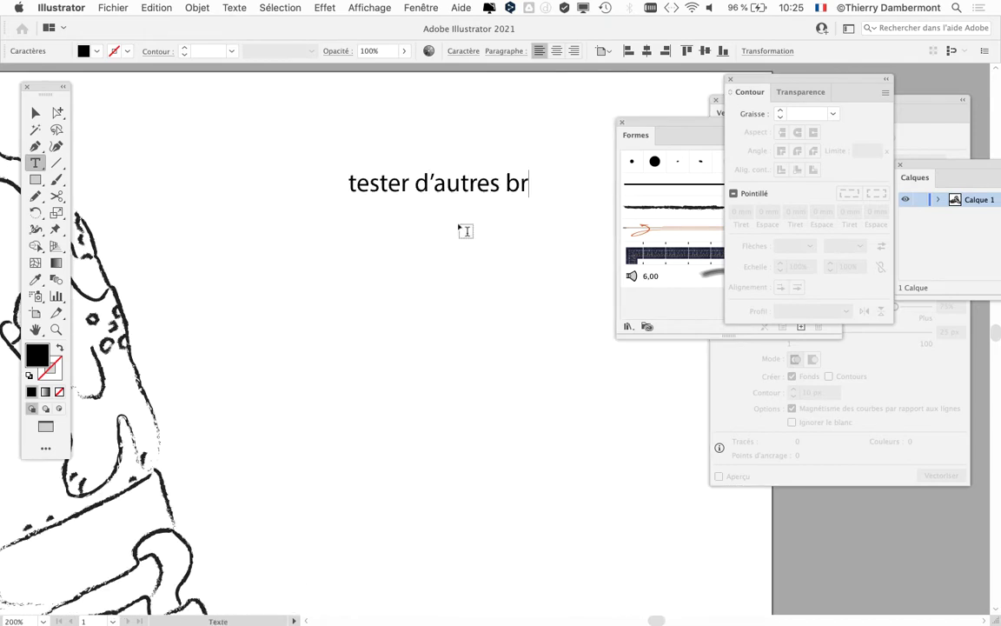
pyautogui.write('ushes ar')
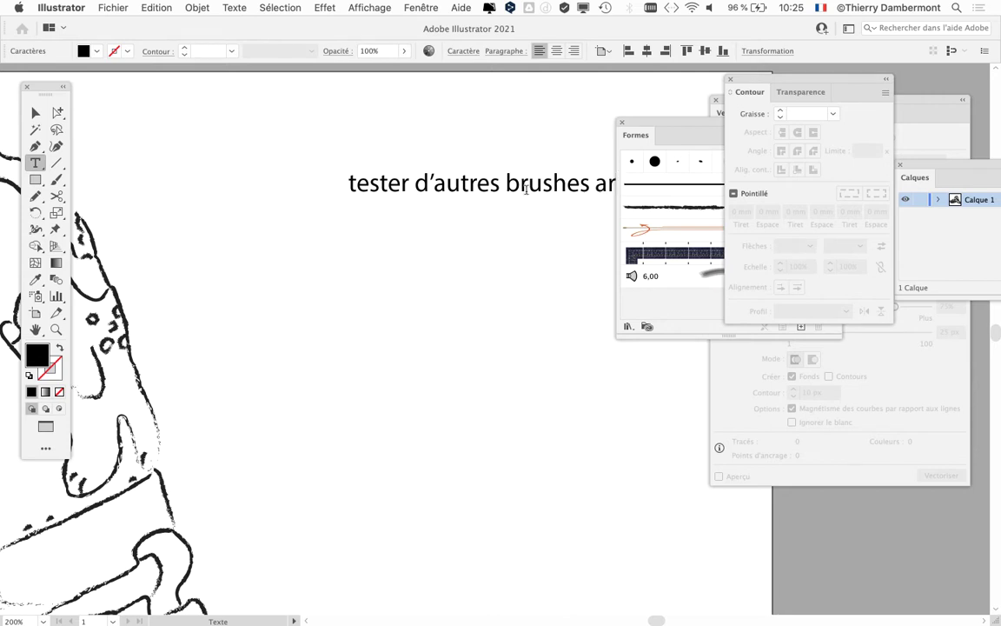
pyautogui.press('Return')
pyautogui.write('livrée')
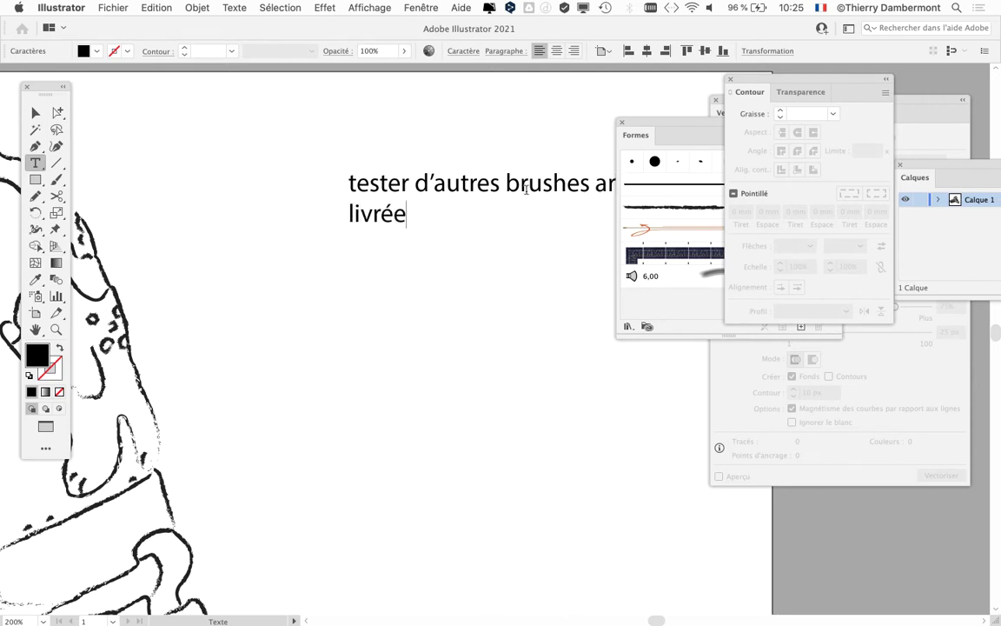
pyautogui.write('s par Ill')
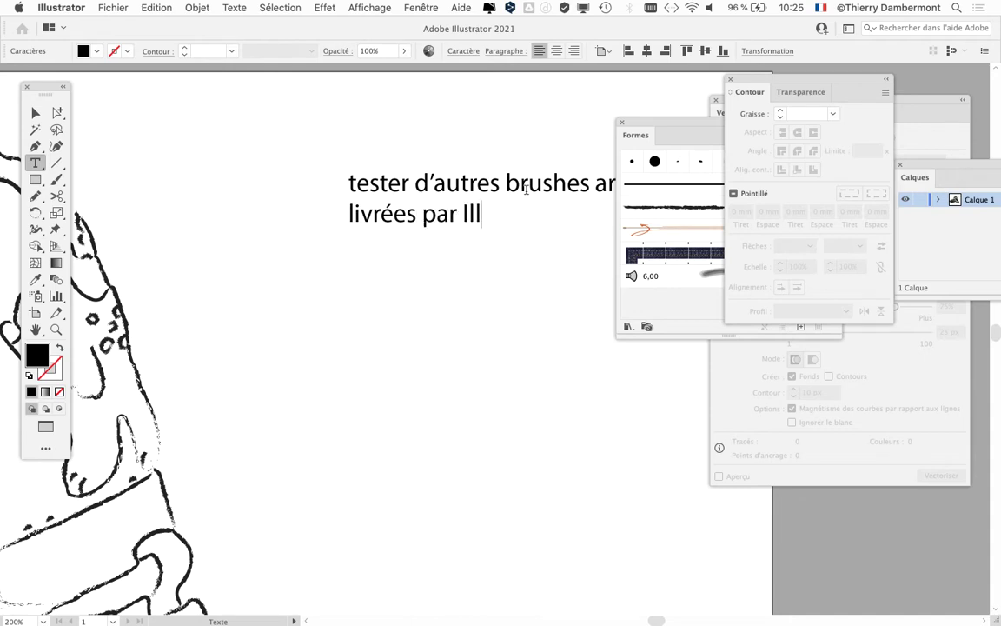
pyautogui.write('ustrator')
pyautogui.press('Return')
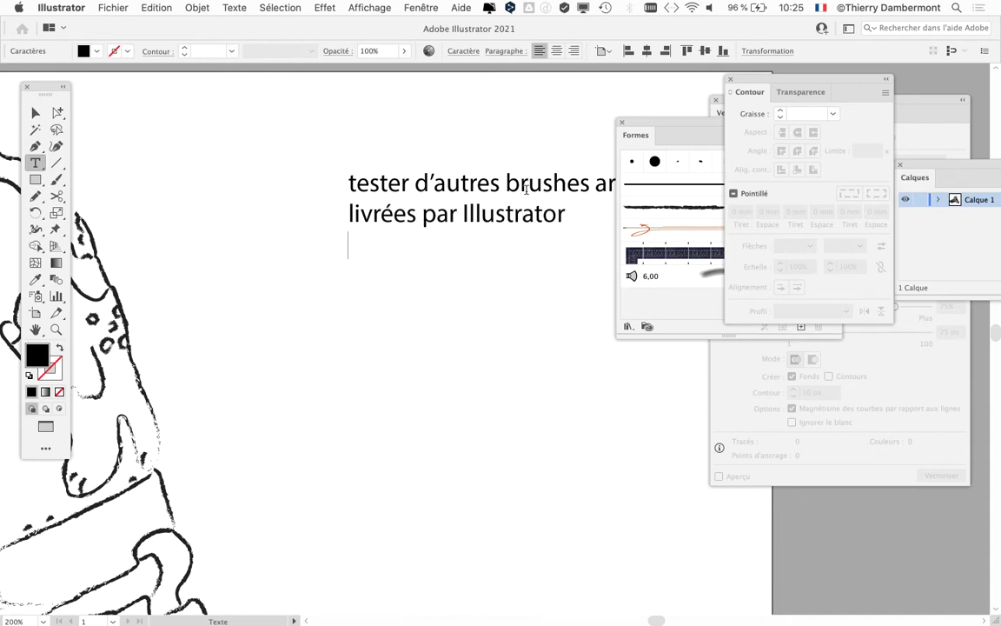
pyautogui.write('idem mais')
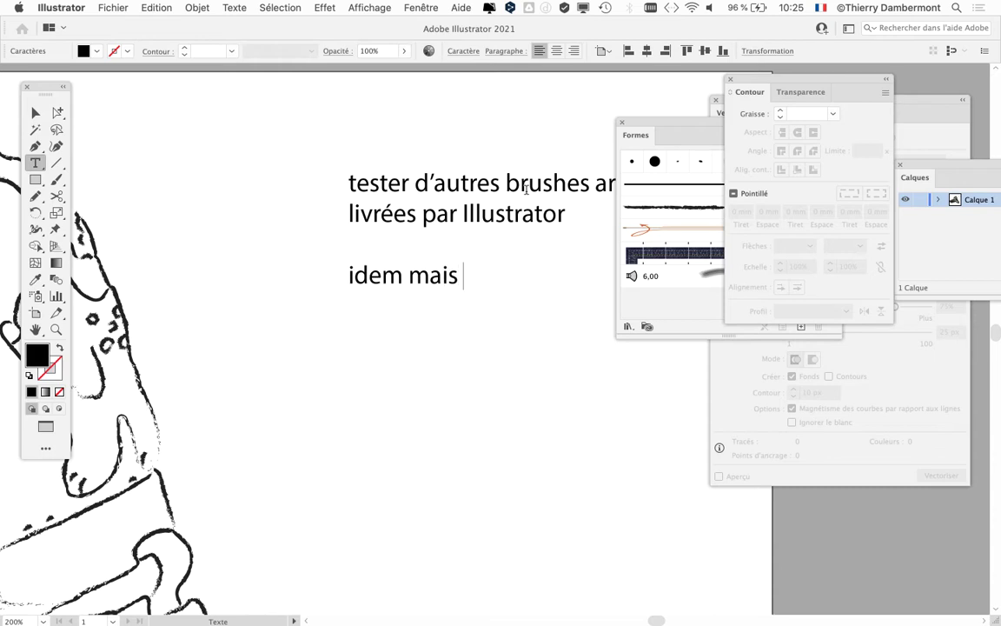
pyautogui.write(' des brushes ')
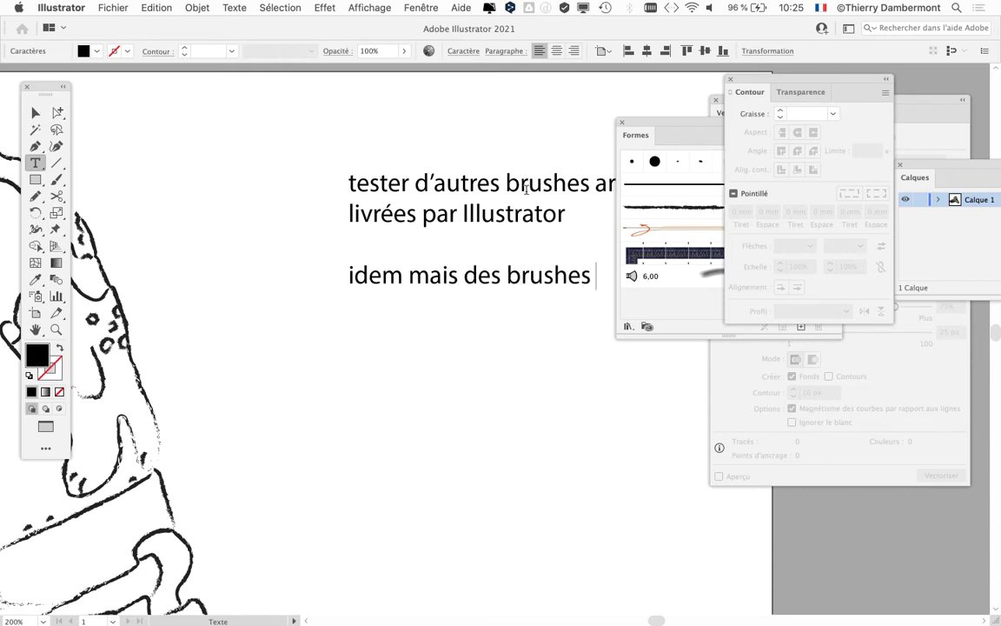
pyautogui.write('qu')
pyautogui.click(34, 114)
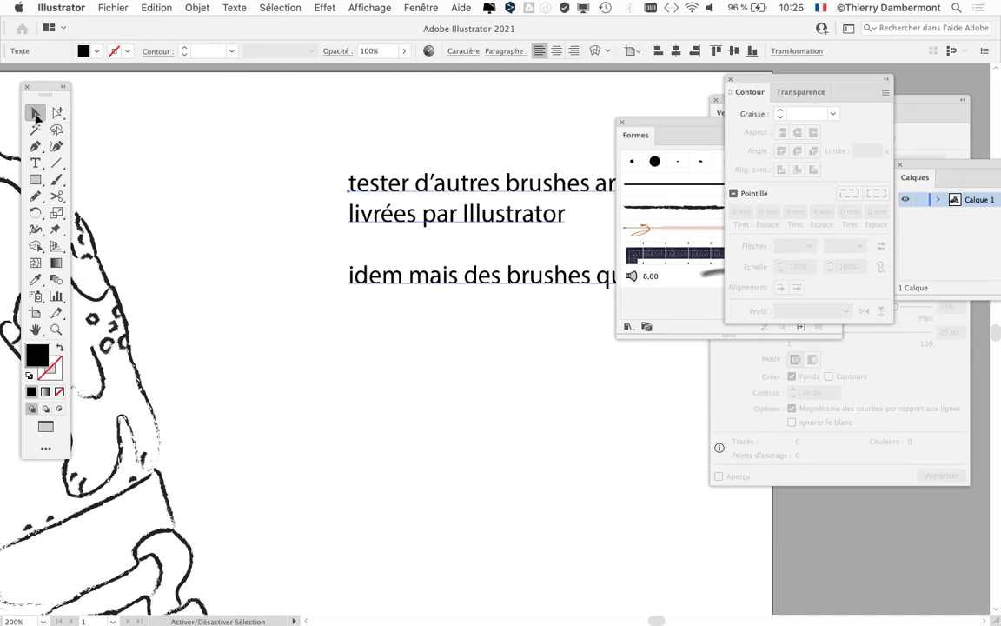
# - Hide the panels, correct the misspelling to 'viennent', and put 'qui viennent du web' on its own line
pyautogui.hotkey('shift', 'Tab')
pyautogui.hotkey('shift', 'Tab')
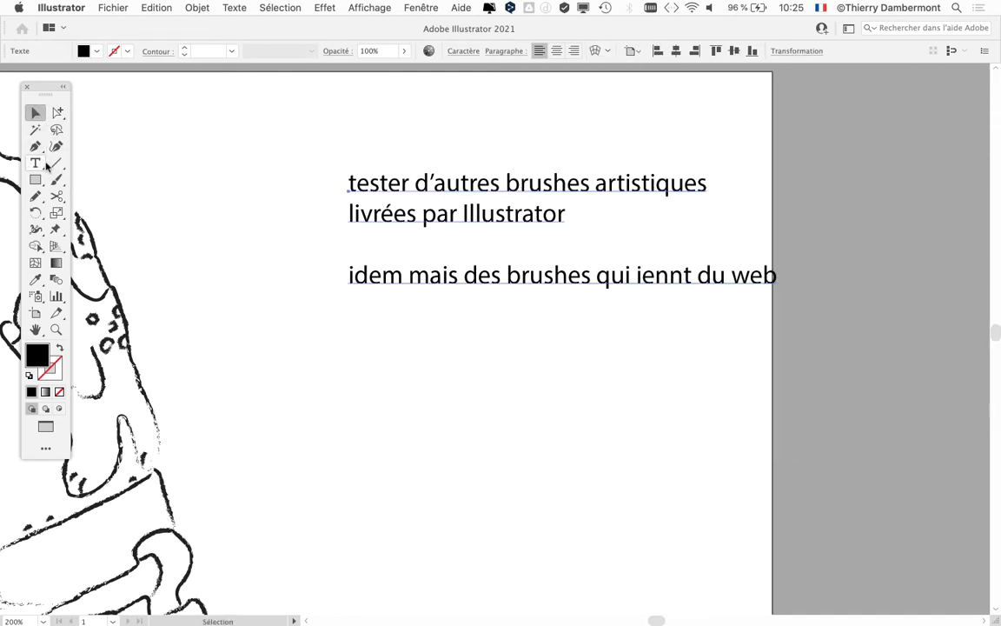
pyautogui.click(39, 164)
pyautogui.click(633, 275)
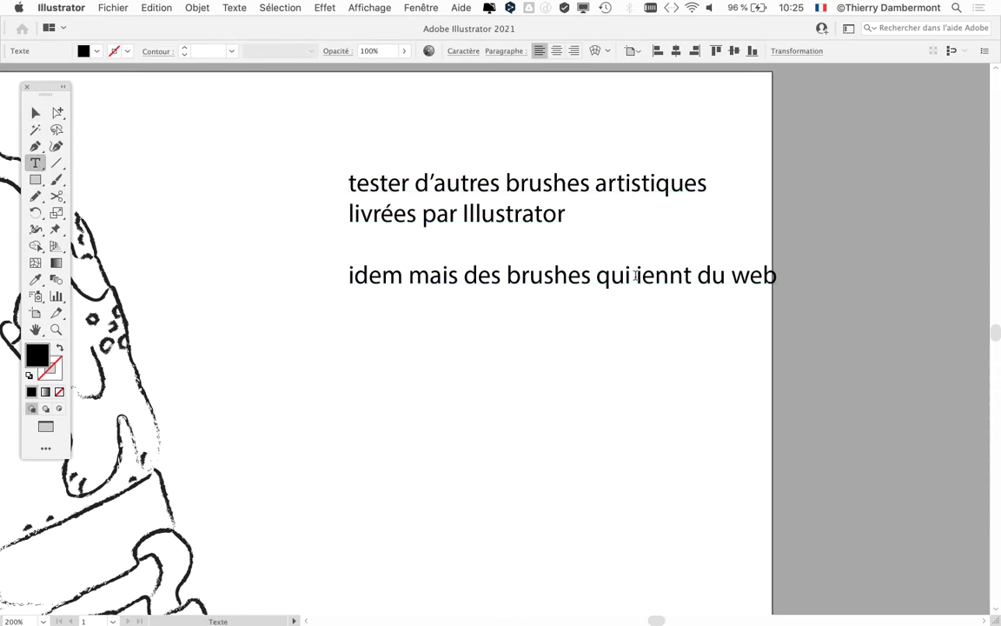
pyautogui.write('v')
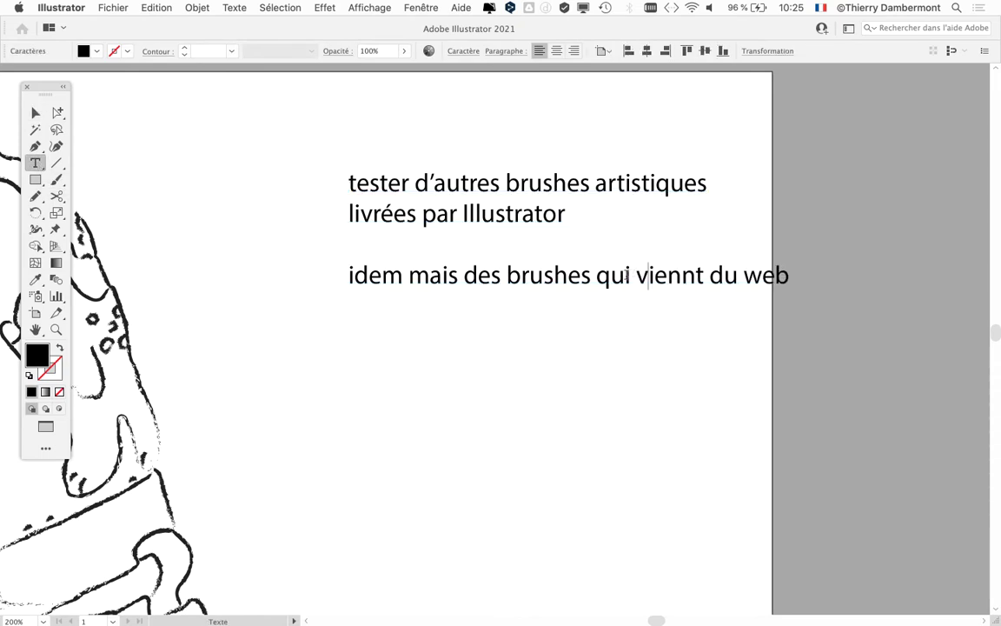
pyautogui.click(693, 276)
pyautogui.write('en')
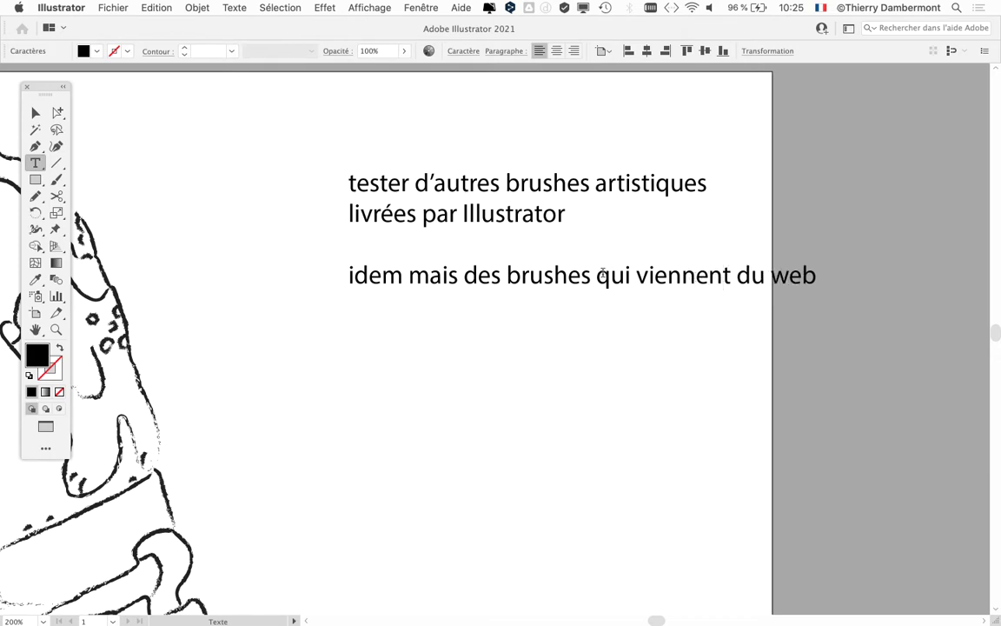
pyautogui.press('Return')
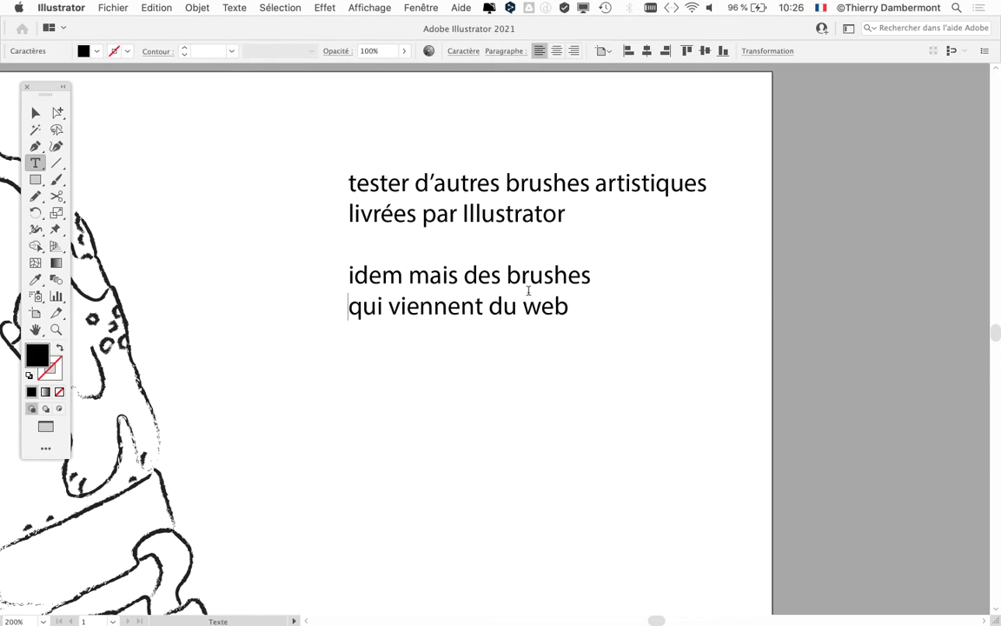
pyautogui.press('Escape')
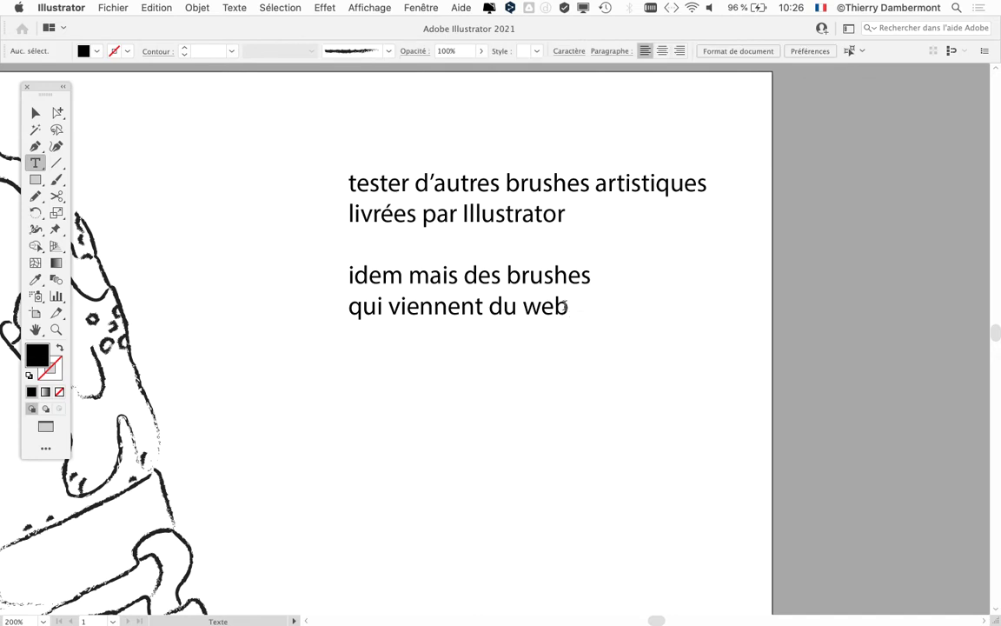
# - Add the item 'coloriser les traits (avec des couleurs globales)', wrapped before the parenthesis
pyautogui.click(564, 305)
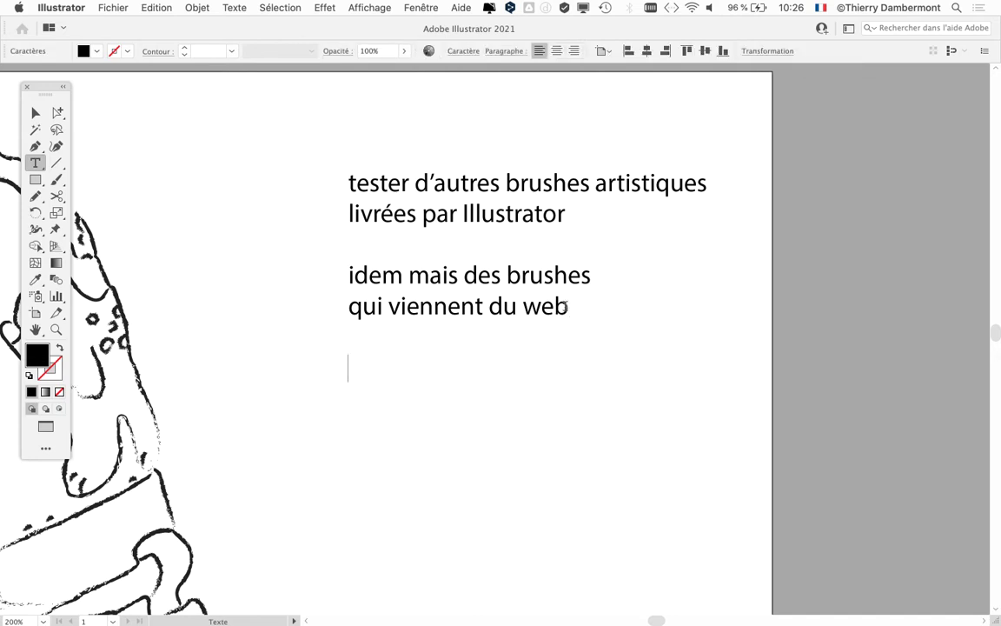
pyautogui.write('color')
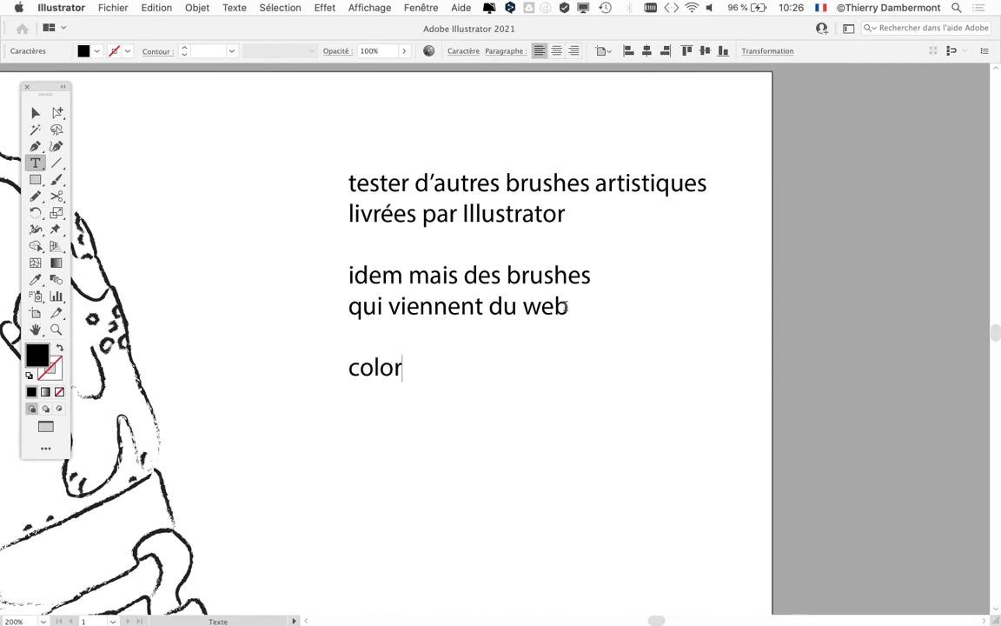
pyautogui.write('ise rle')
pyautogui.press('BackSpace')
pyautogui.press('BackSpace')
pyautogui.press('BackSpace')
pyautogui.press('BackSpace')
pyautogui.write('r les trai')
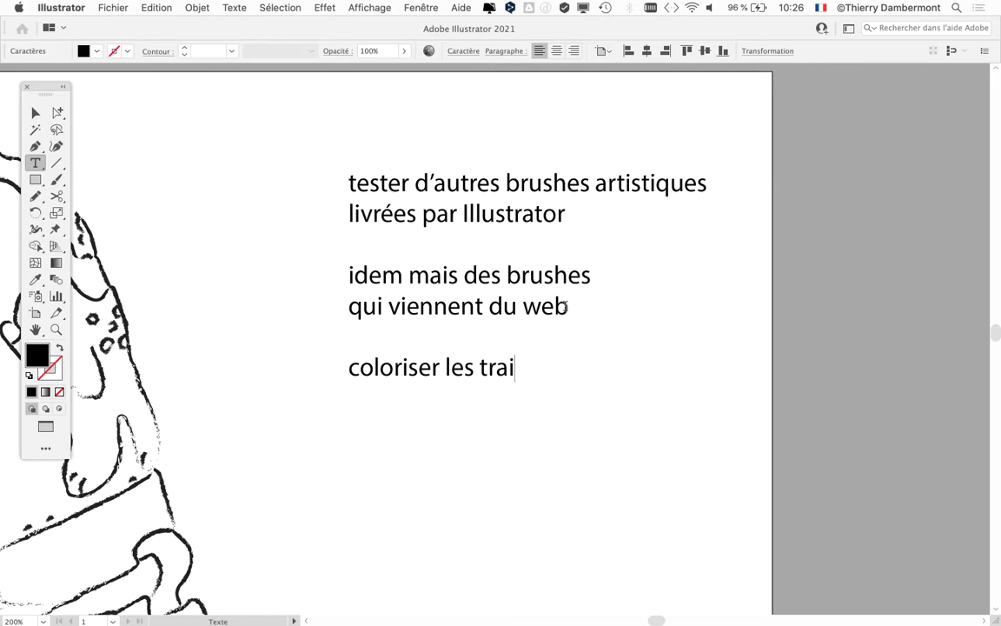
pyautogui.write('ts (avec des')
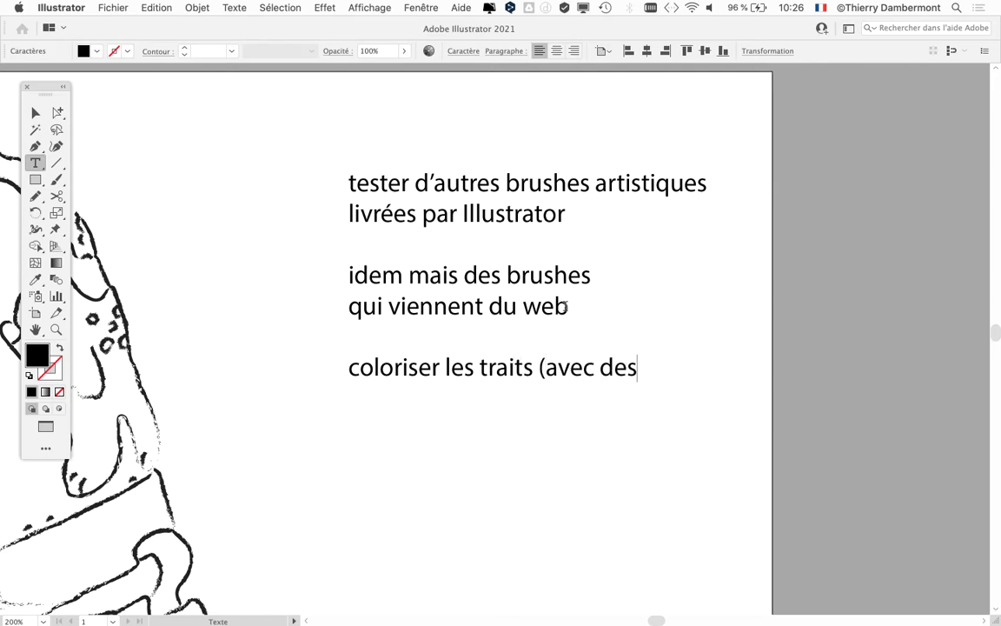
pyautogui.write(' couleurs glo')
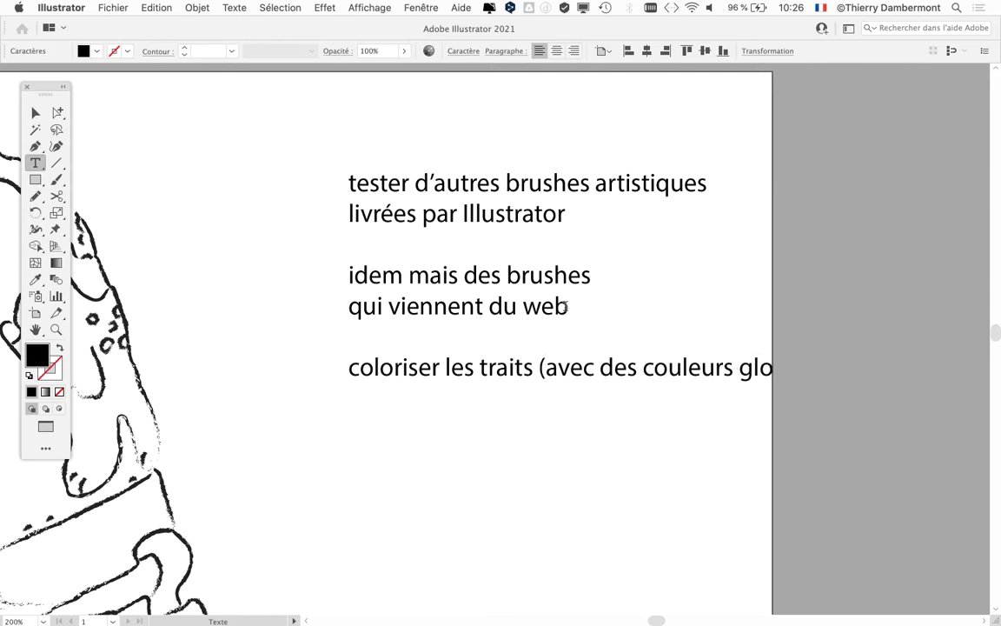
pyautogui.write('bales)')
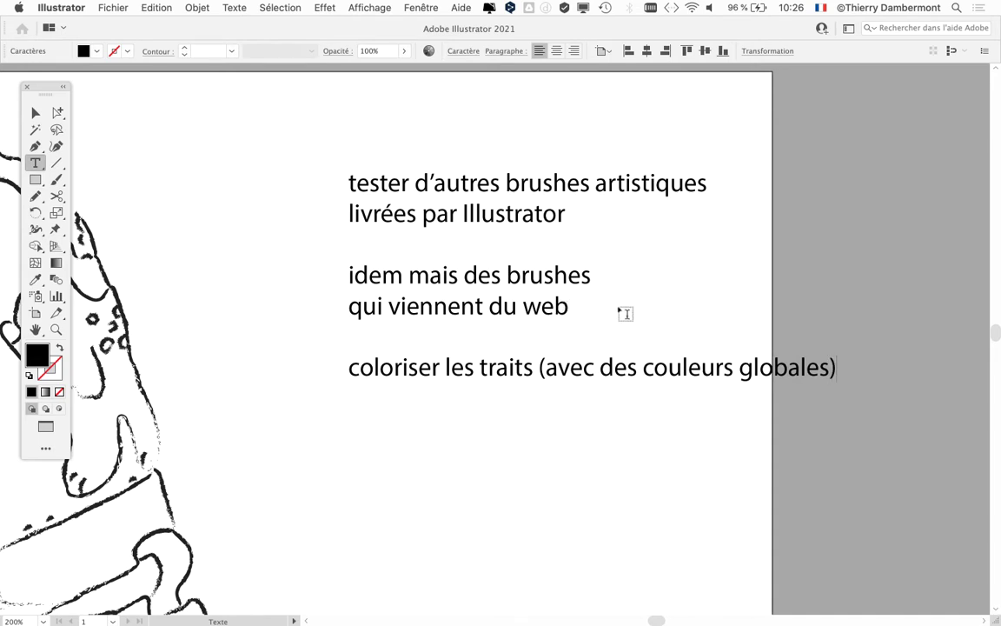
pyautogui.click(540, 366)
pyautogui.press('Return')
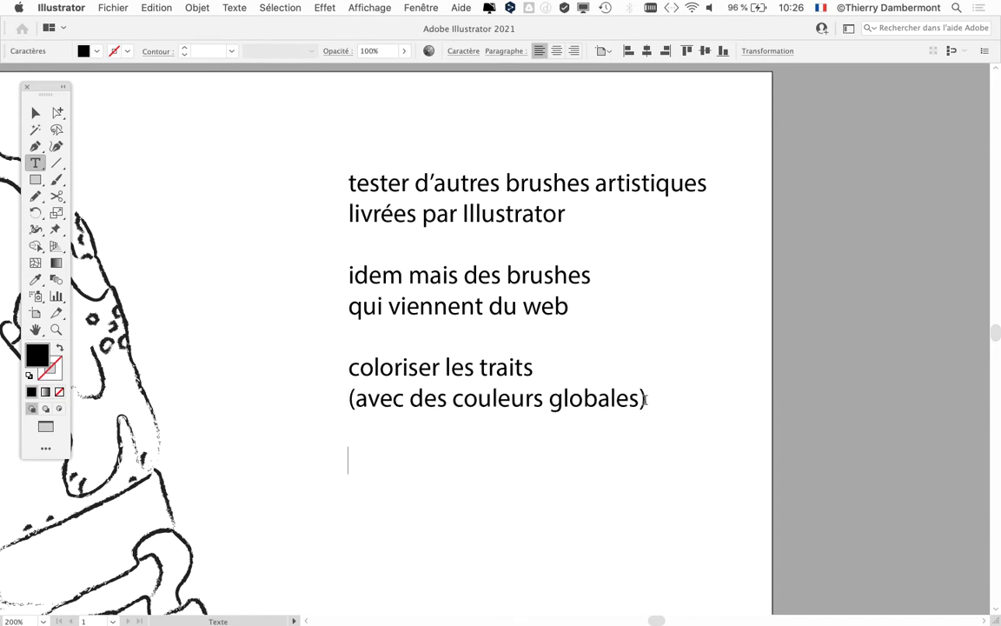
# - Add the item 'coloriser les fonds' with a note about a version without art brushes, wrapped over lines
pyautogui.write('coloris')
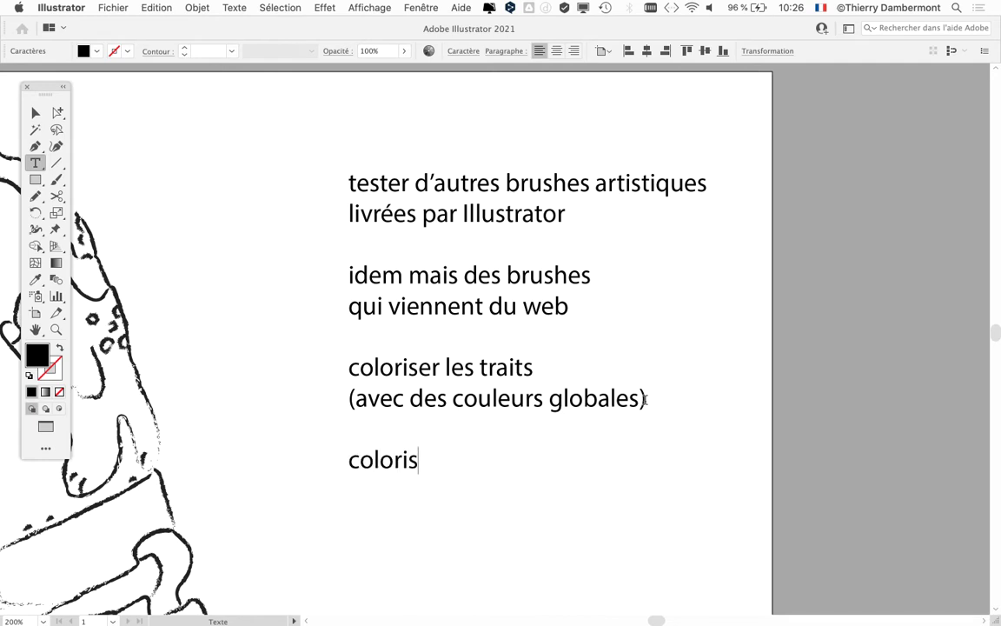
pyautogui.write('er les fonds')
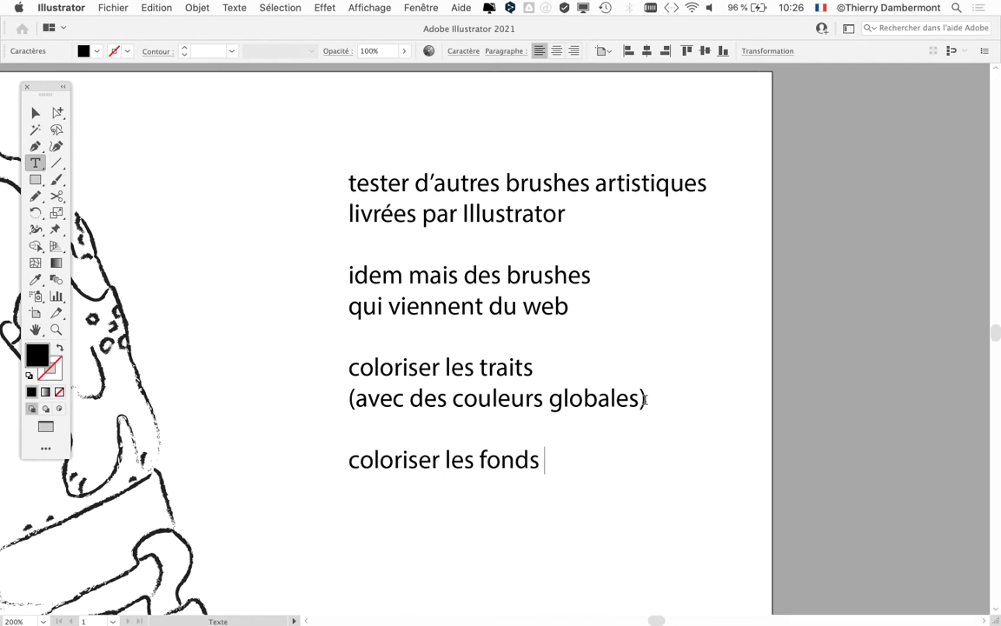
pyautogui.write(' (o')
pyautogui.write('n ira rec')
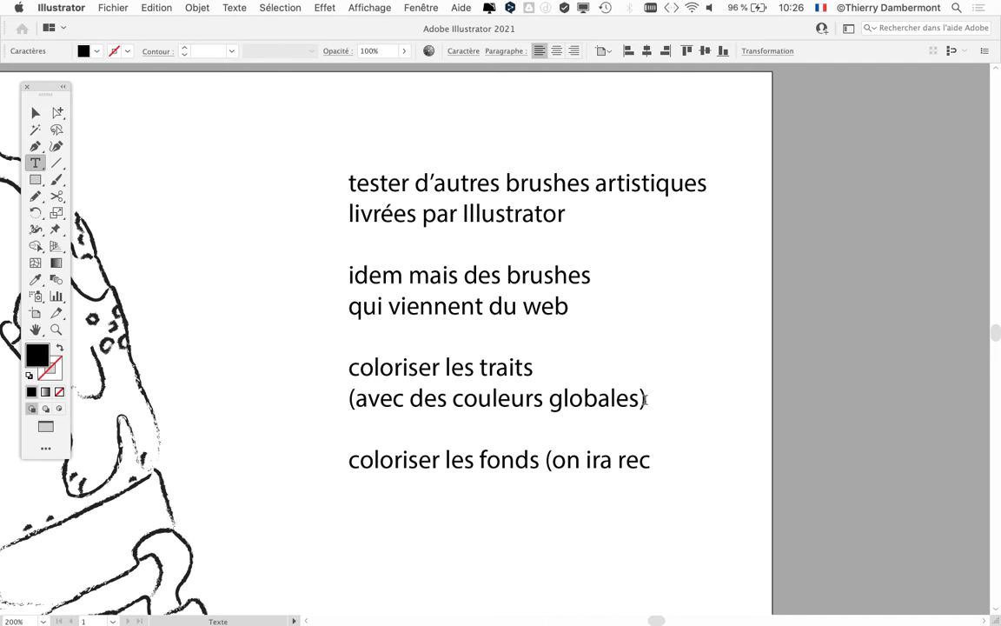
pyautogui.press('BackSpace')
pyautogui.press('BackSpace')
pyautogui.press('BackSpace')
pyautogui.press('BackSpace')
pyautogui.press('BackSpace')
pyautogui.press('BackSpace')
pyautogui.press('BackSpace')
pyautogui.press('BackSpace')
pyautogui.press('BackSpace')
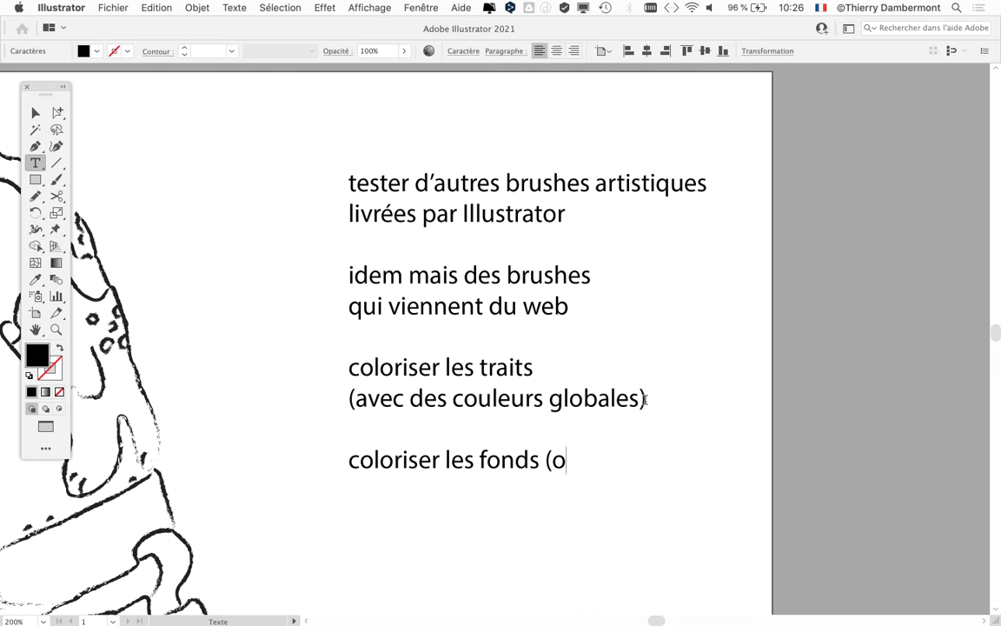
pyautogui.press('BackSpace')
pyautogui.write('util')
pyautogui.write('iser')
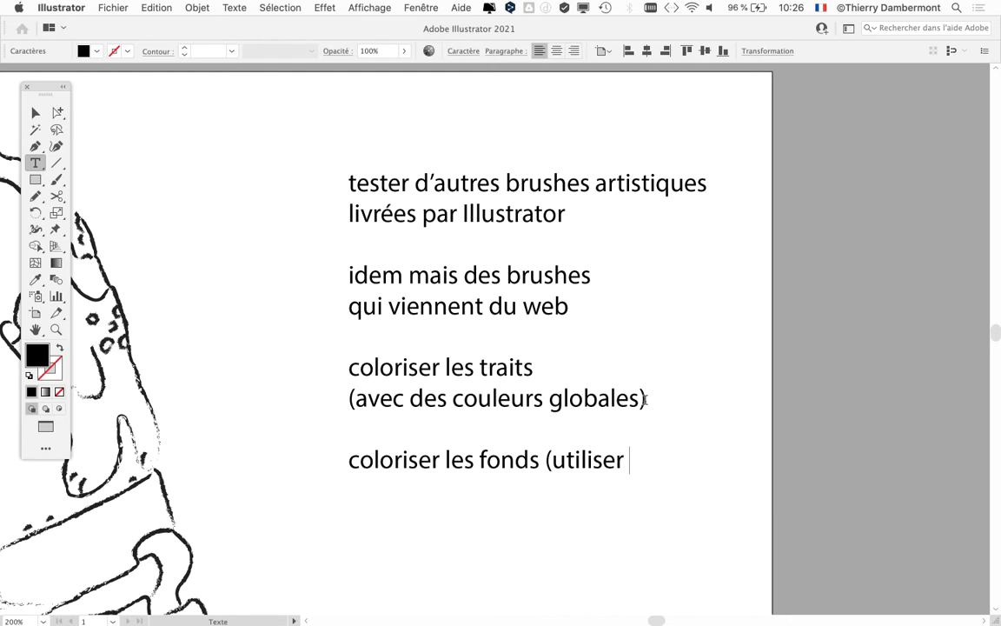
pyautogui.write(' une version san')
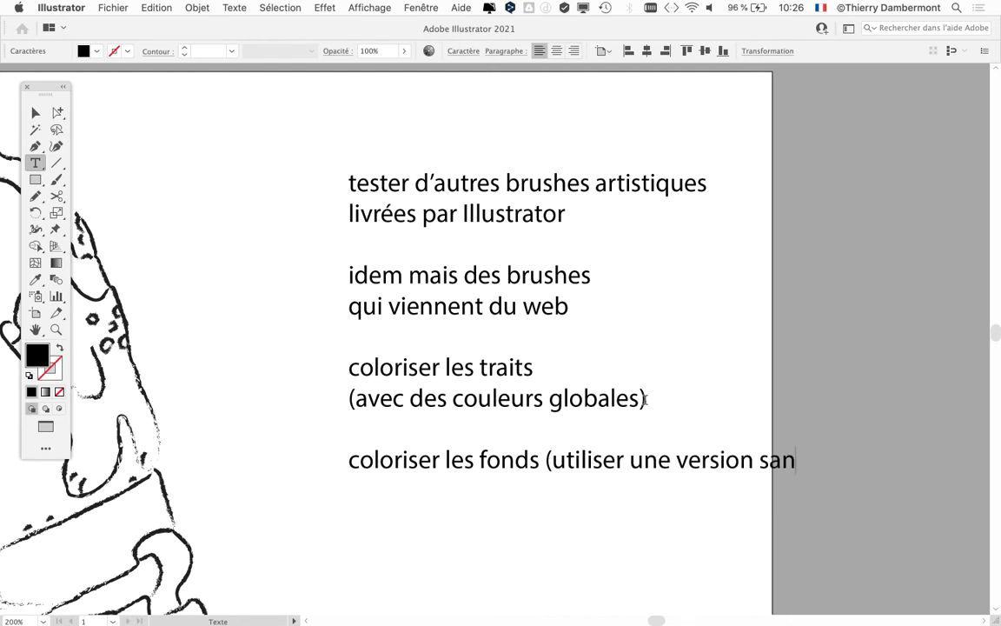
pyautogui.write('s les brushes ar')
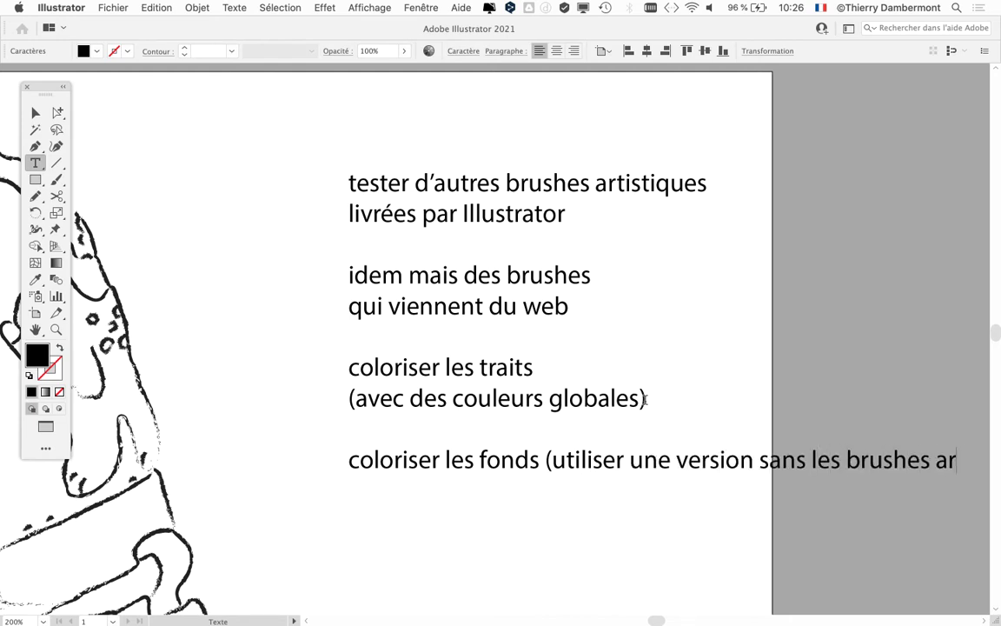
pyautogui.write('tist')
pyautogui.click(547, 460)
pyautogui.press('Return')
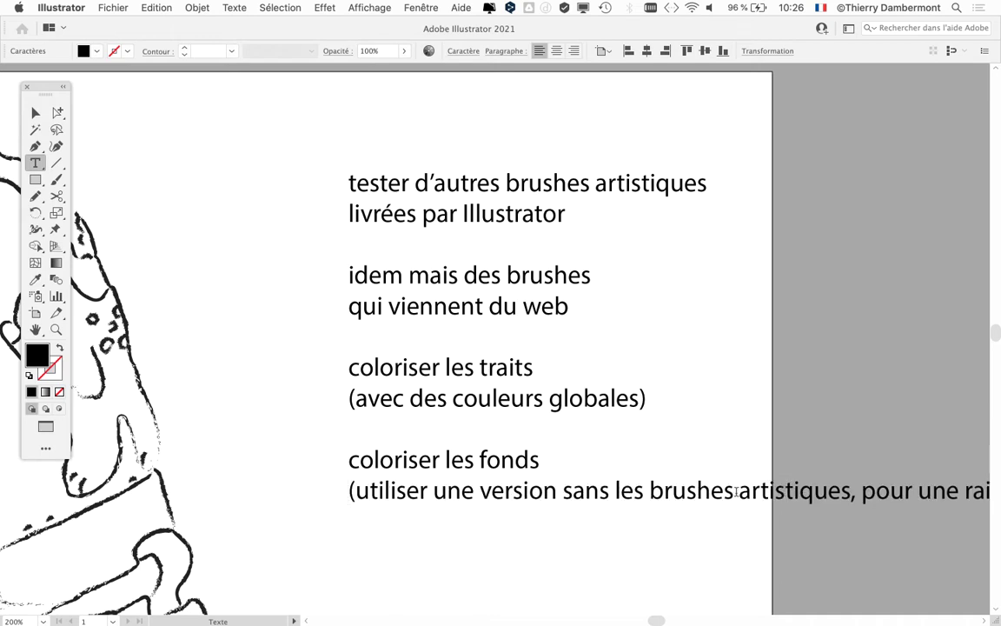
pyautogui.click(738, 492)
pyautogui.press('Return')
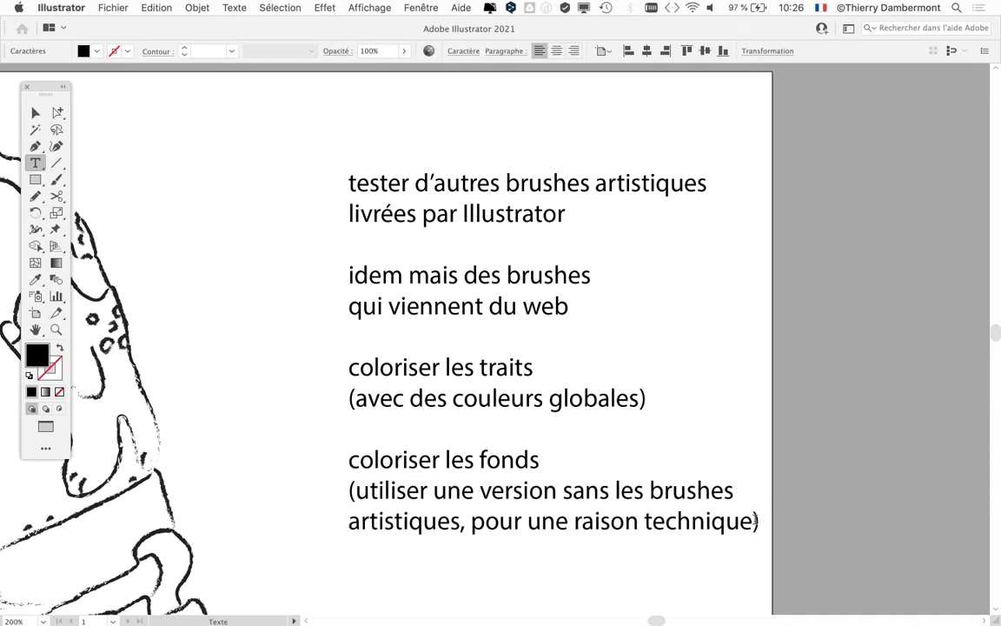
# - Add the line '… On va utiliser le système de la peinture dynamique', wrapping 'la peinture dynamique'
pyautogui.press('Return')
pyautogui.write('…')
pyautogui.write(' On va utilise')
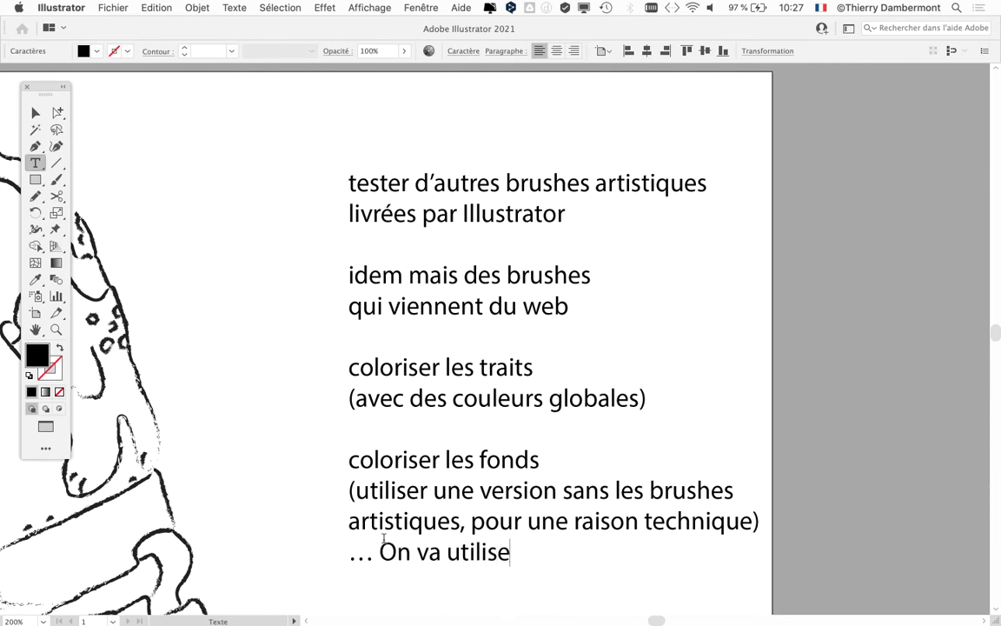
pyautogui.write('r le système')
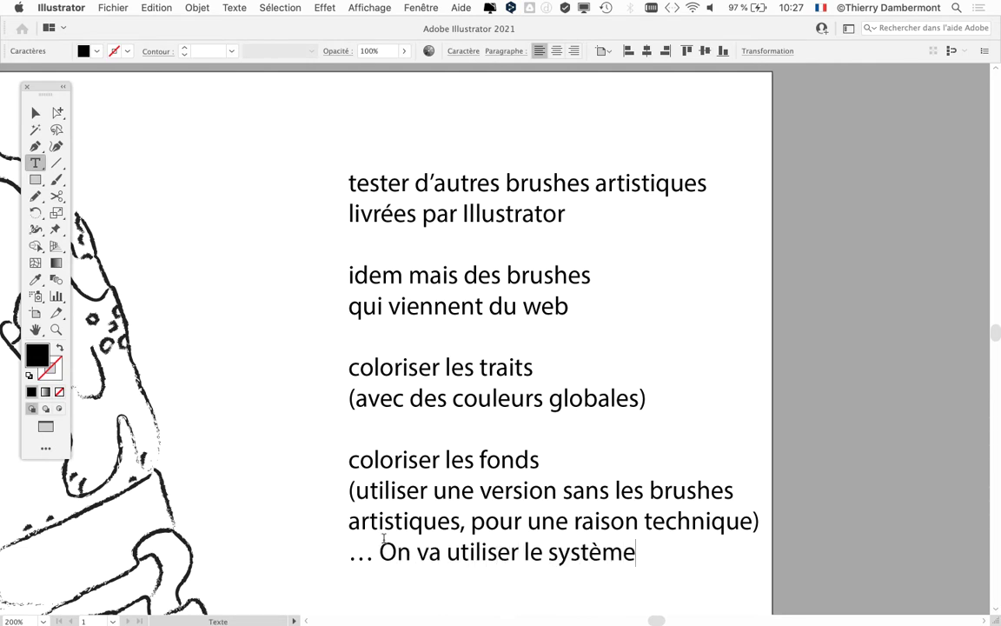
pyautogui.write(' de la peinture d')
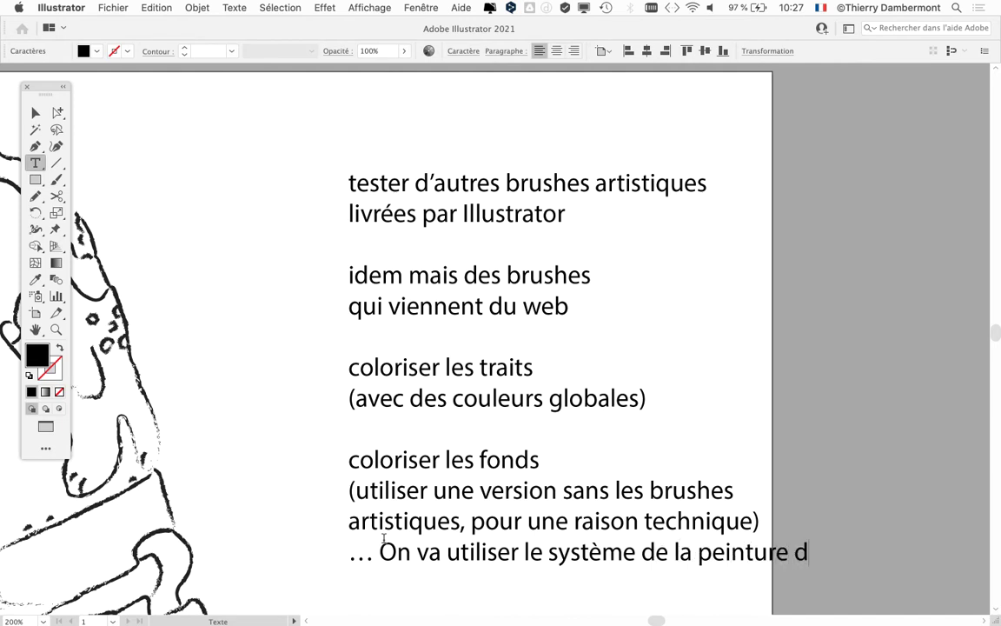
pyautogui.write('ynamique')
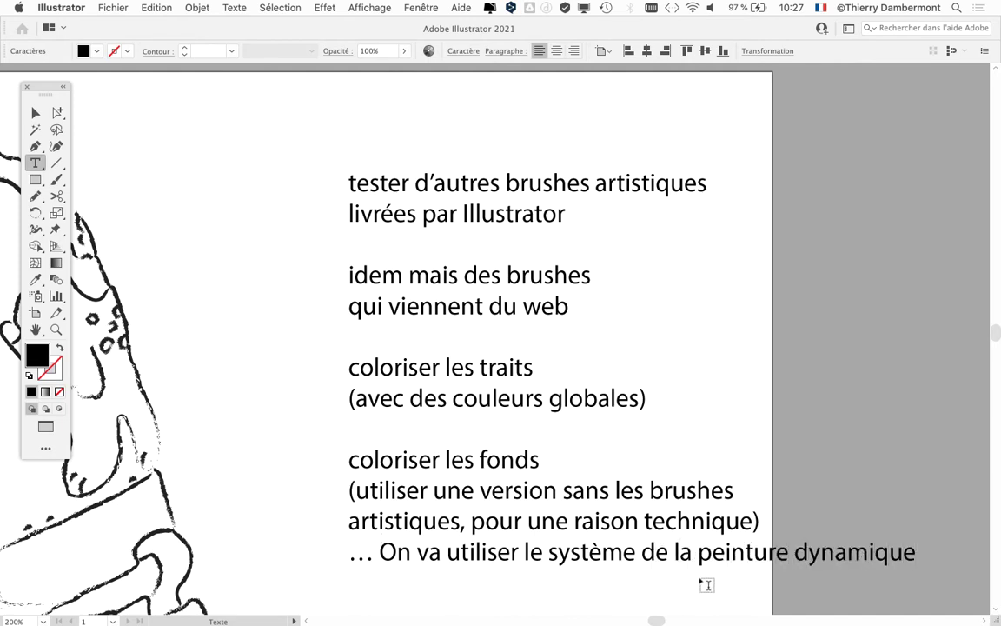
pyautogui.click(676, 551)
pyautogui.press('Return')
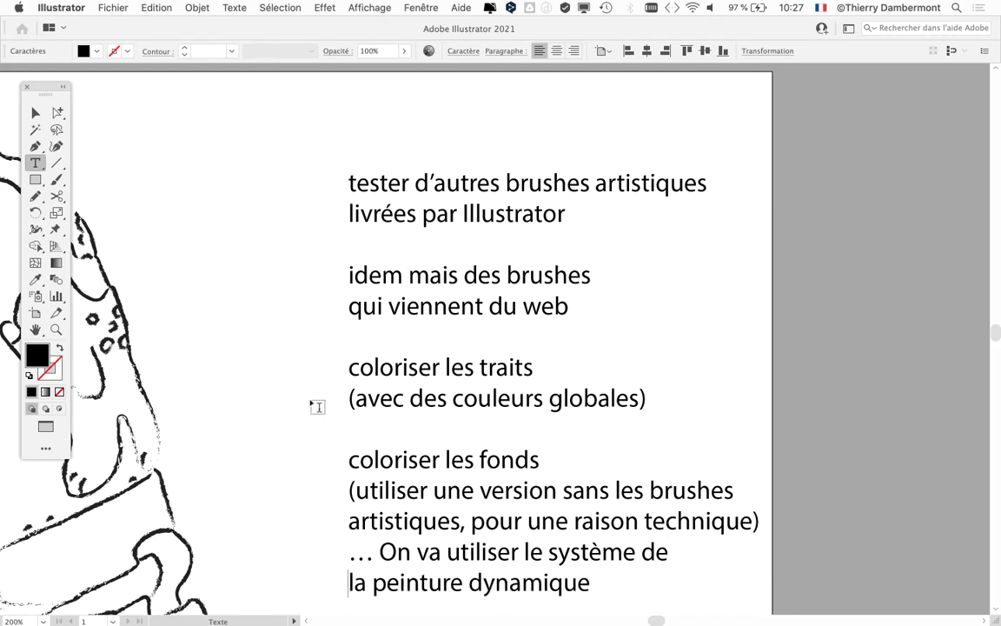
pyautogui.press('BackSpace')
pyautogui.press('BackSpace')
pyautogui.press('BackSpace')
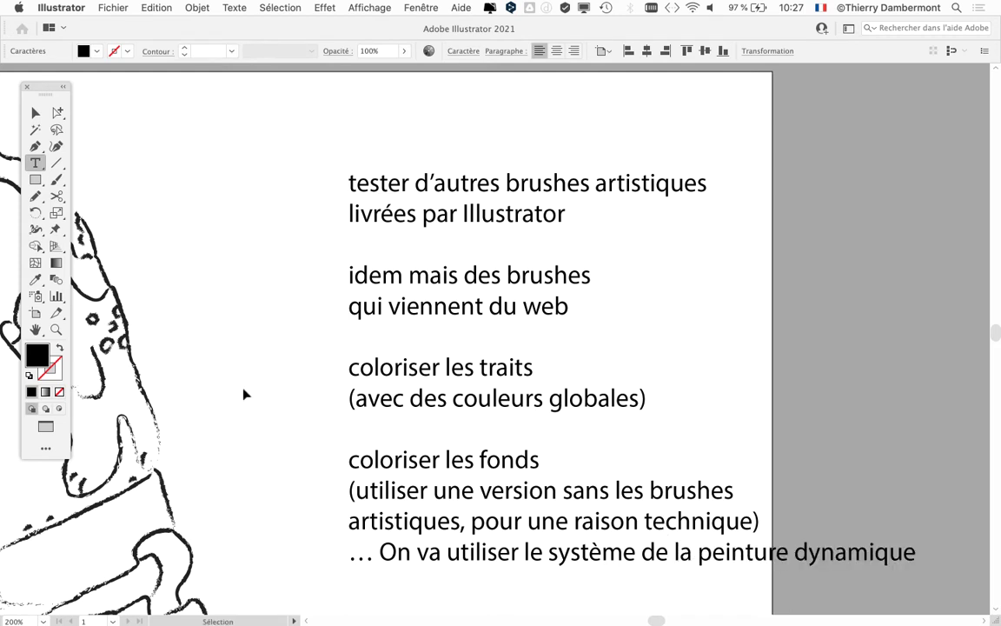
pyautogui.press('Return')
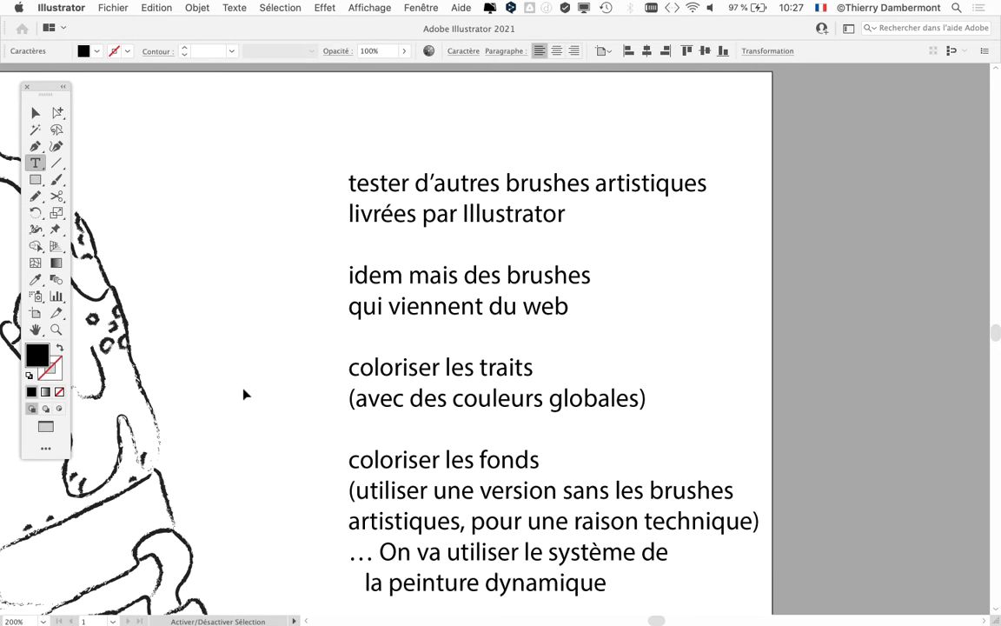
pyautogui.press('Delete')
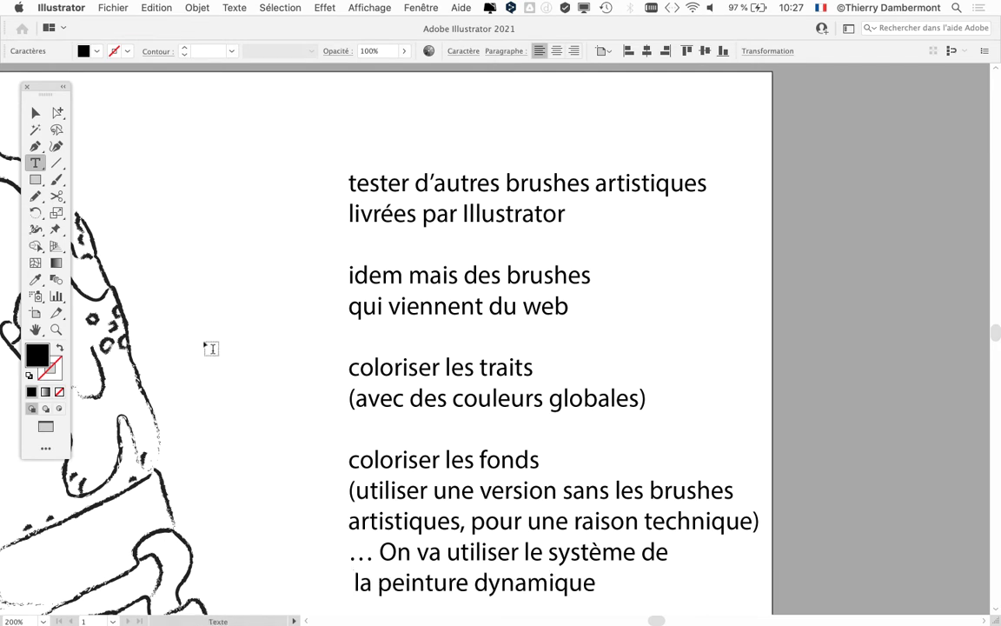
# - Pan the view over to the shoe drawing and back to the to-do list
pyautogui.click(34, 330)
pyautogui.moveTo(183, 352); pyautogui.dragTo(603, 314)
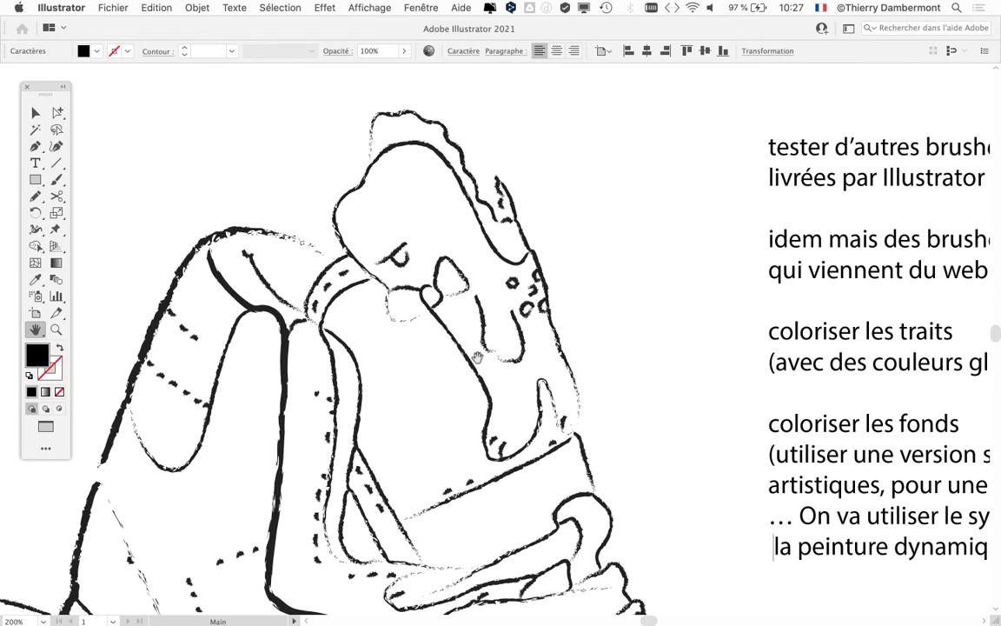
pyautogui.moveTo(458, 374); pyautogui.dragTo(343, 388)
pyautogui.hscroll(5, 344, 388)
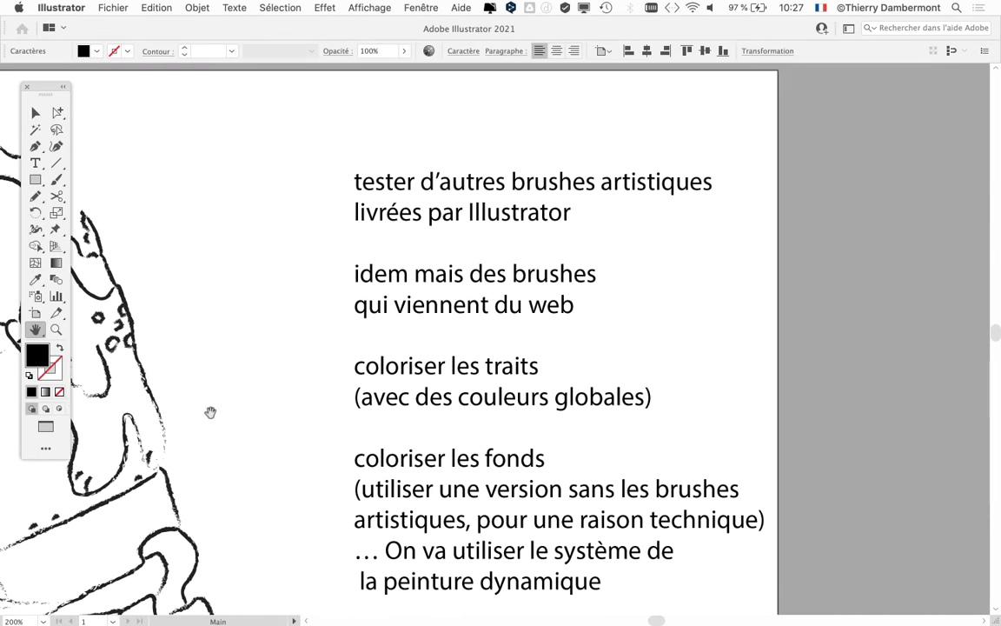
pyautogui.scroll(-2, 281, 333)
pyautogui.scroll(3, 343, 369)
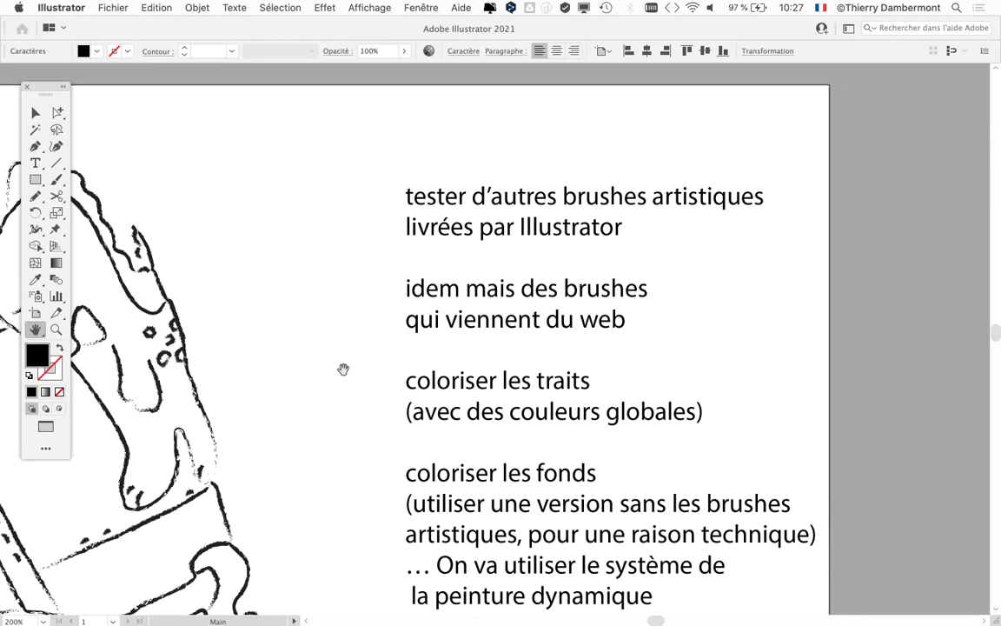
pyautogui.click(35, 162)
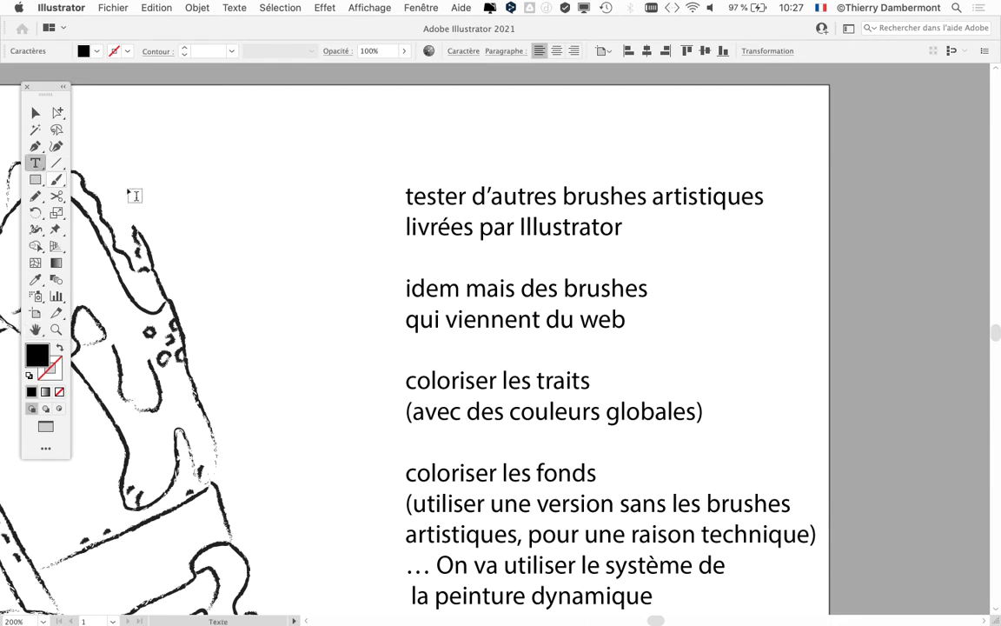
# - Insert 'inverser des traits qui ont été placés sur la chaussure' as the first item, wrapped after 'qui'
pyautogui.click(406, 197)
pyautogui.press('Return')
pyautogui.press('Return')
pyautogui.press('Up')
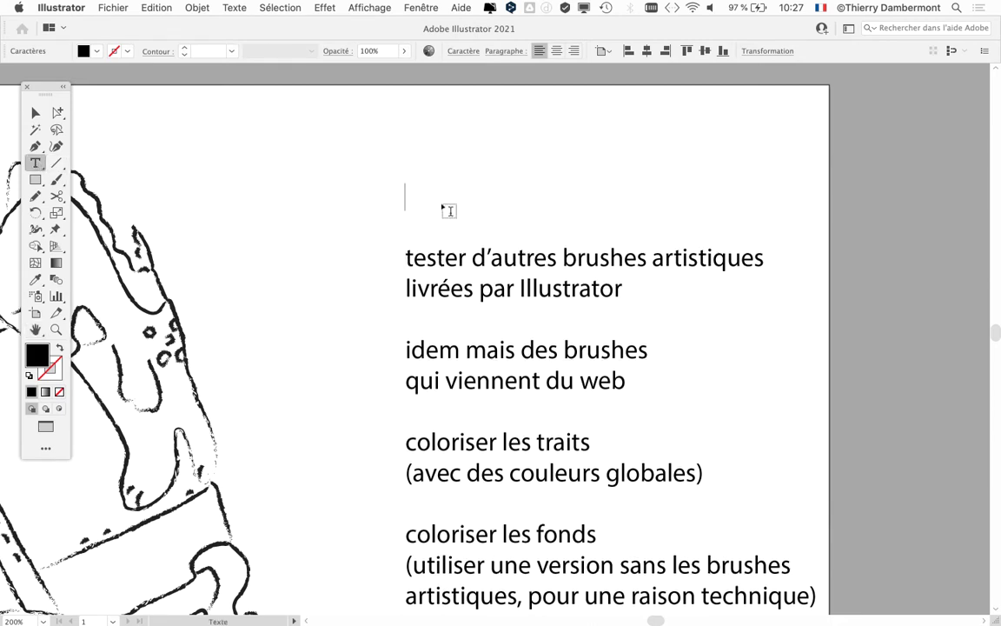
pyautogui.write('invers')
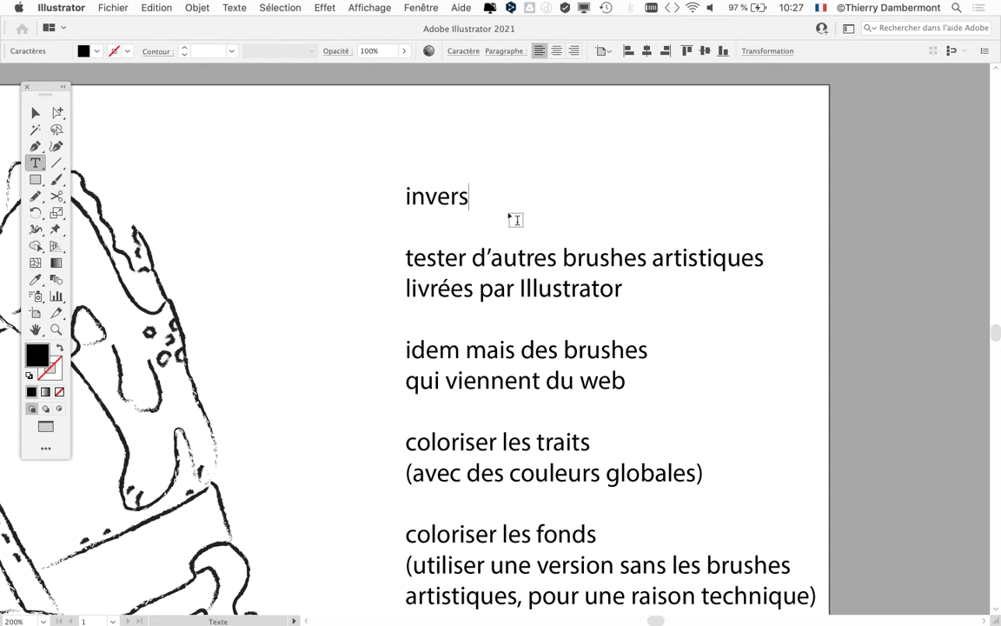
pyautogui.write('er des bru')
pyautogui.press('BackSpace')
pyautogui.press('BackSpace')
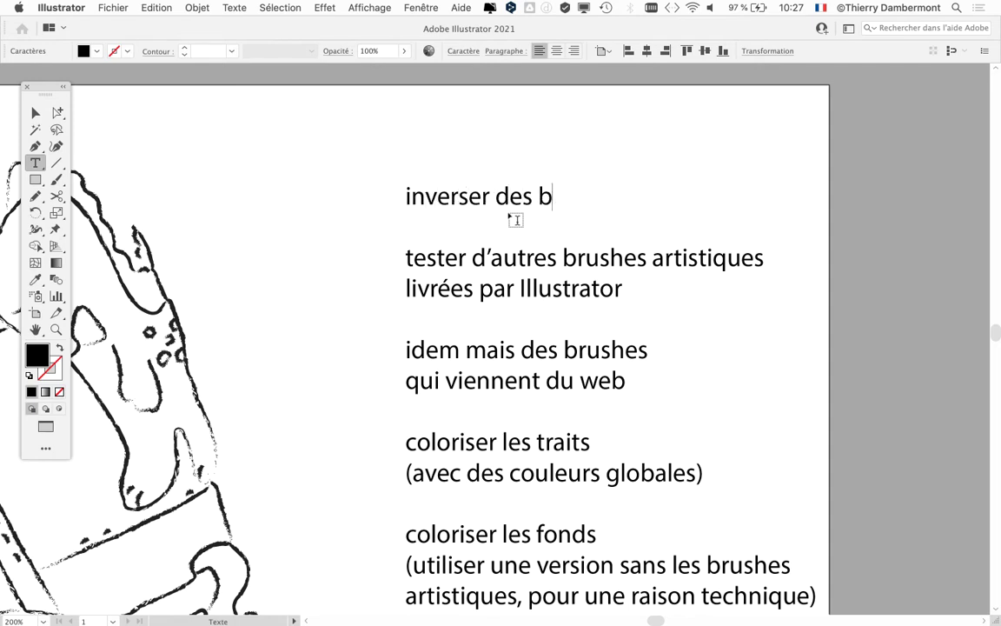
pyautogui.press('BackSpace')
pyautogui.write('traits ')
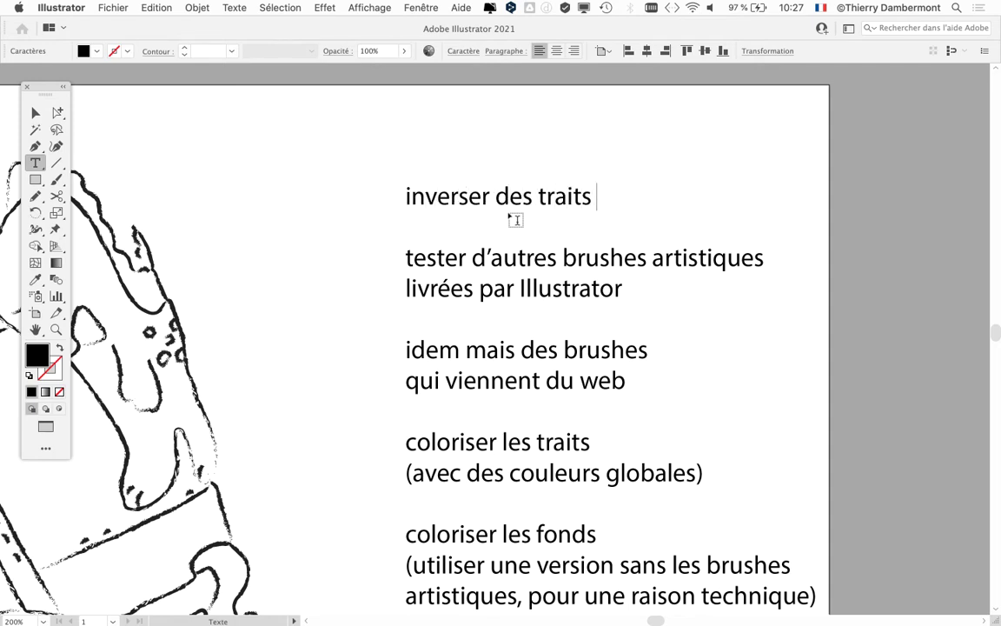
pyautogui.write('qui ont été placé')
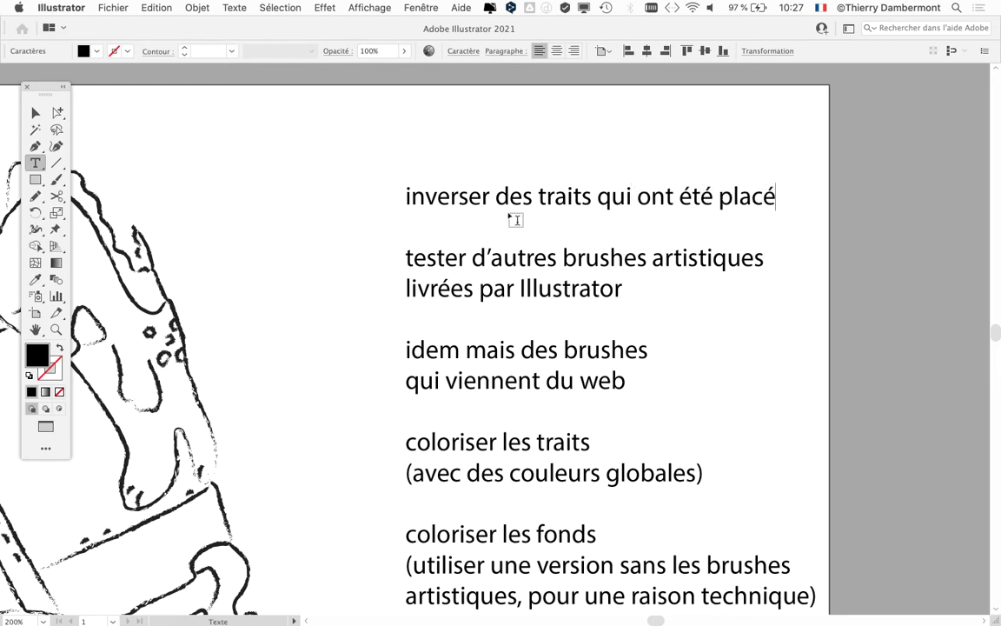
pyautogui.write('s sur la chau')
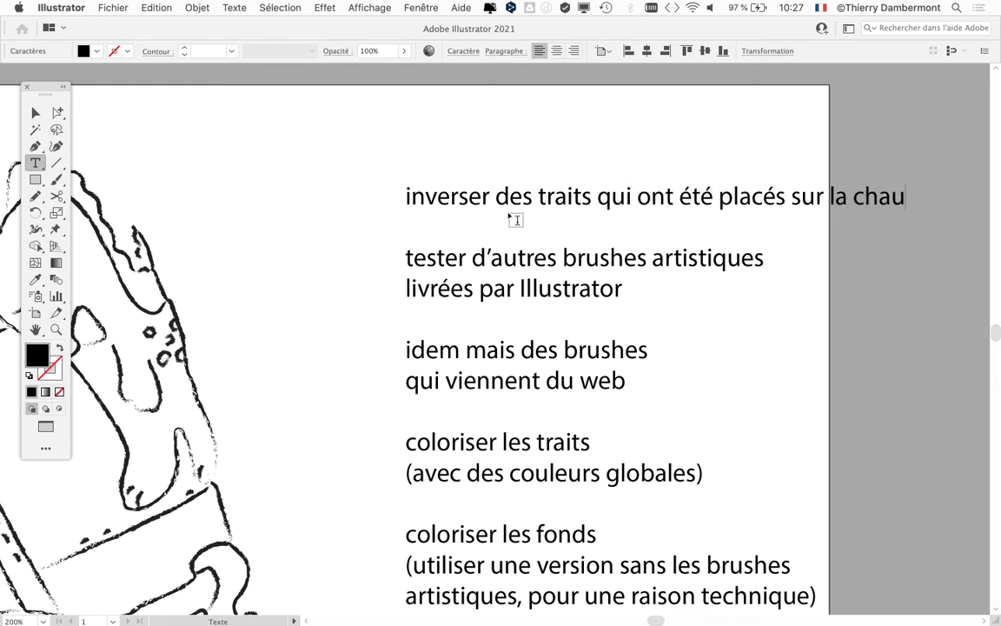
pyautogui.write('ssure')
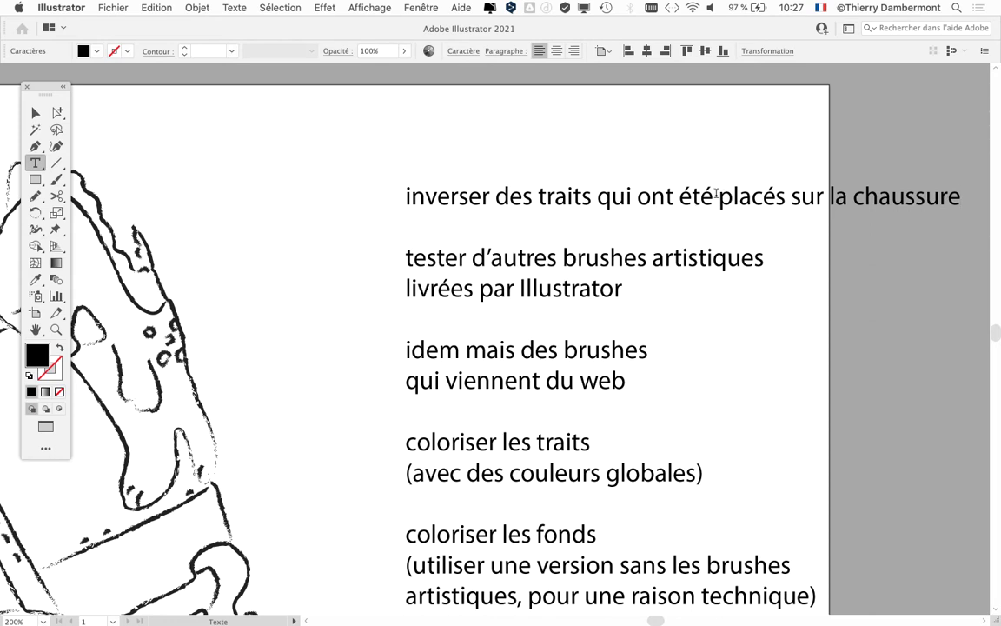
pyautogui.click(639, 196)
pyautogui.press('Return')
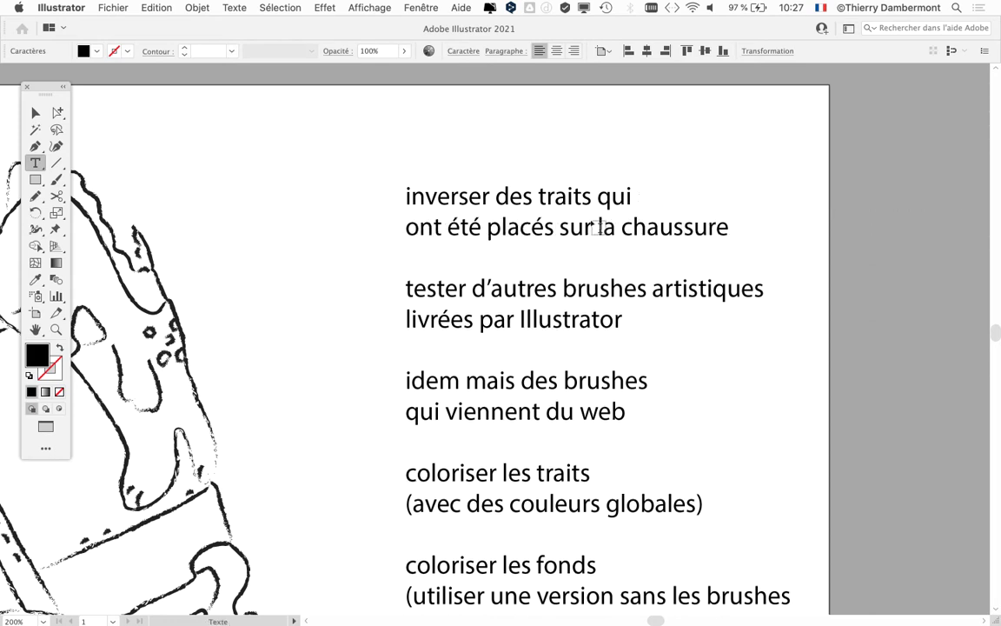
pyautogui.click(113, 7)
# - Save as 'image11253 vecto contours - 05.ai' with default Illustrator options, then view at 100%
pyautogui.click(186, 138)
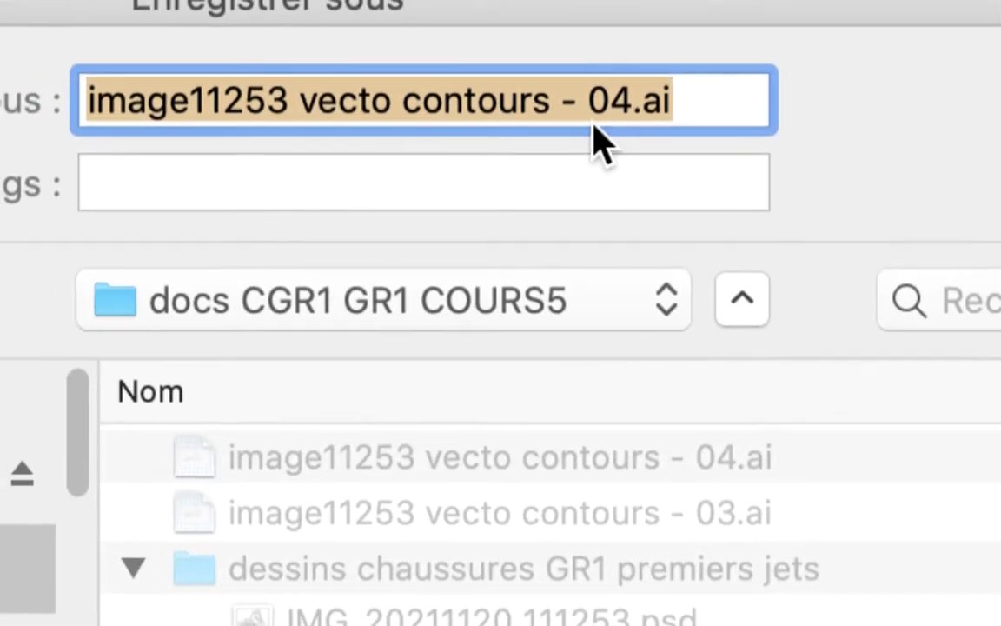
pyautogui.click(598, 122)
pyautogui.hotkey('shift', 'Right')
pyautogui.write('5')
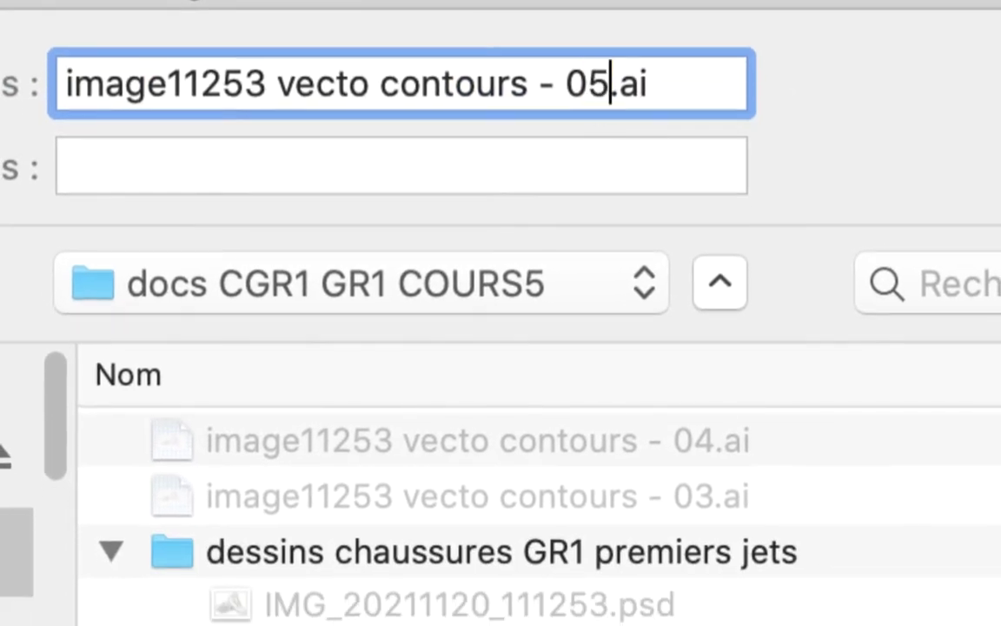
pyautogui.press('Return')
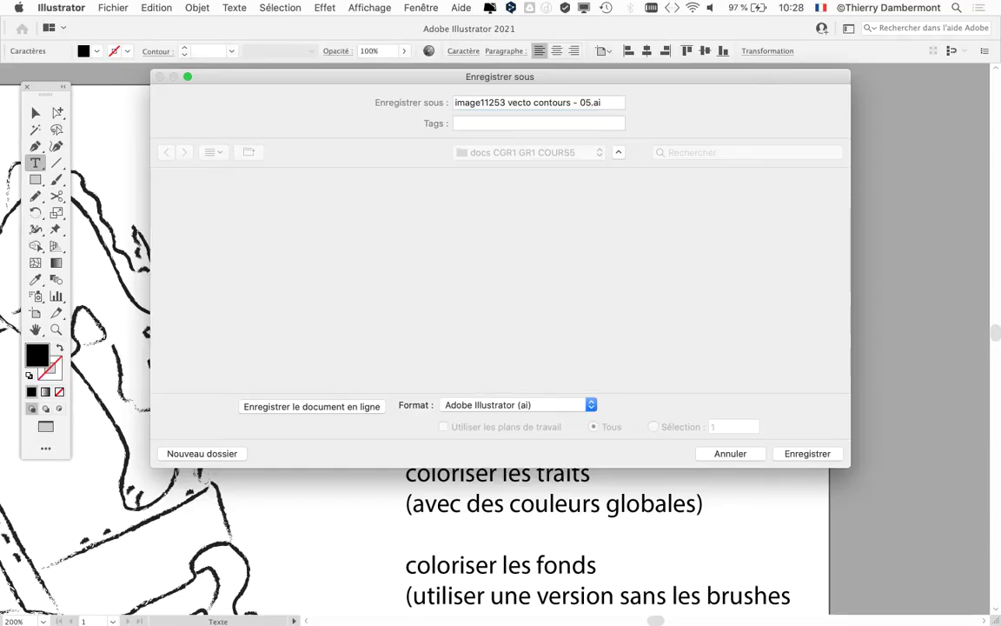
pyautogui.press('Return')
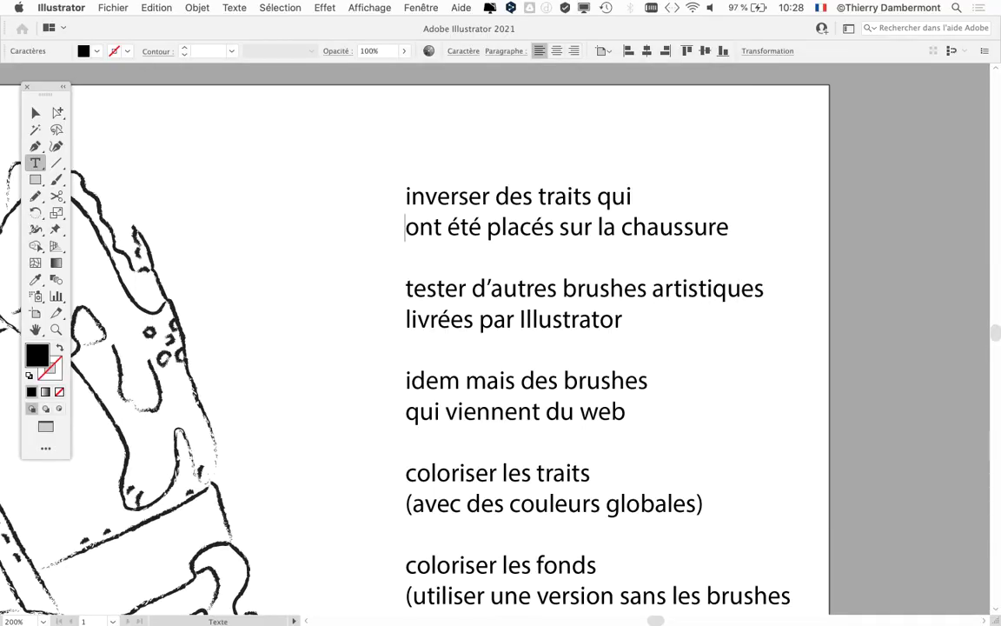
pyautogui.hotkey('ctrl', '1')
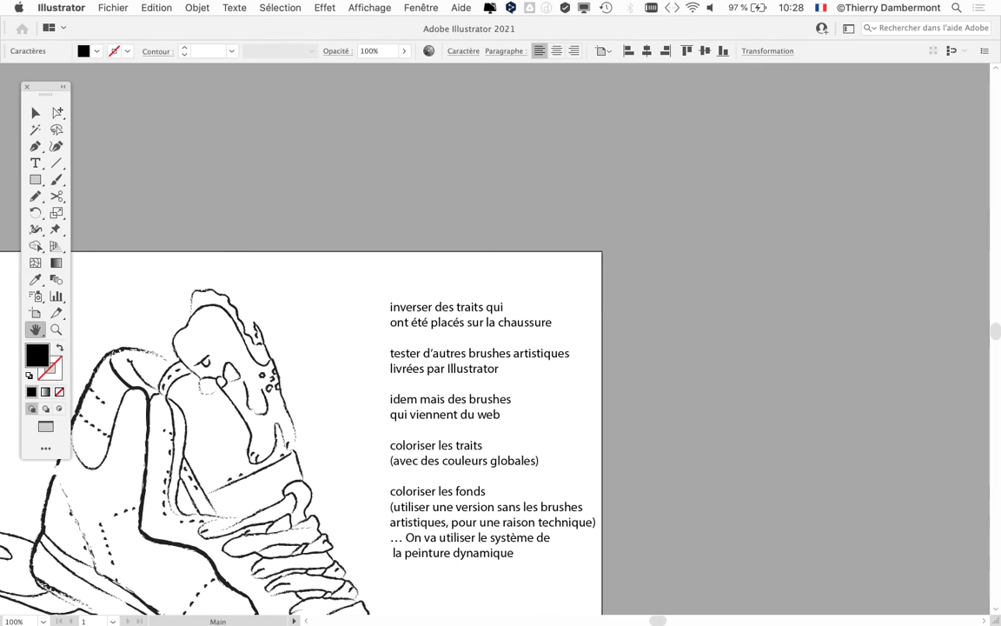
# - Zoom in and pan down to the sneaker's laces and tongue area
pyautogui.hotkey('ctrl', '+')
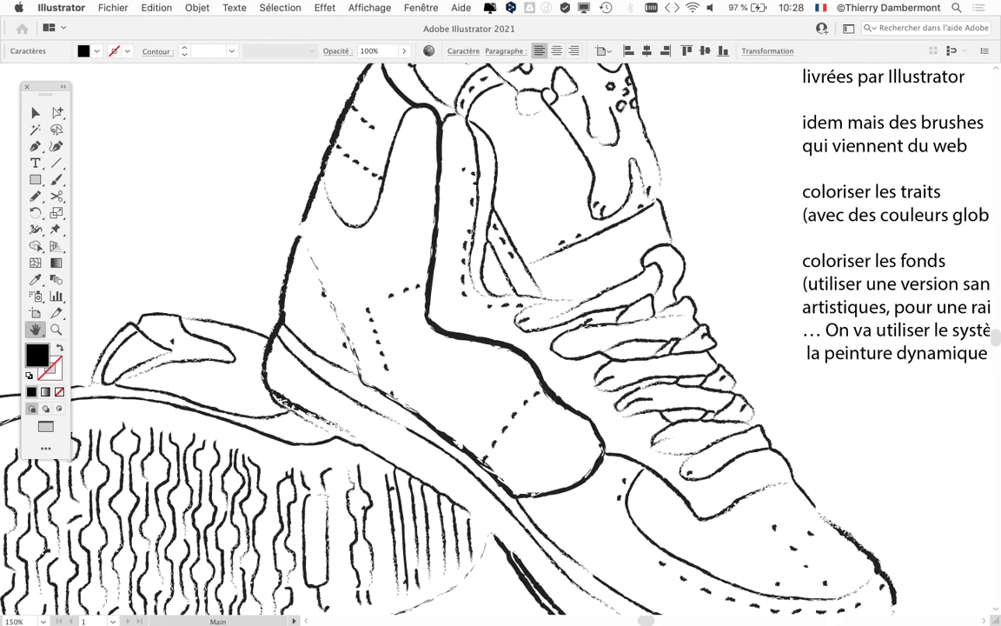
pyautogui.scroll(5, 501, 330)
pyautogui.hscroll(4, 501, 331)
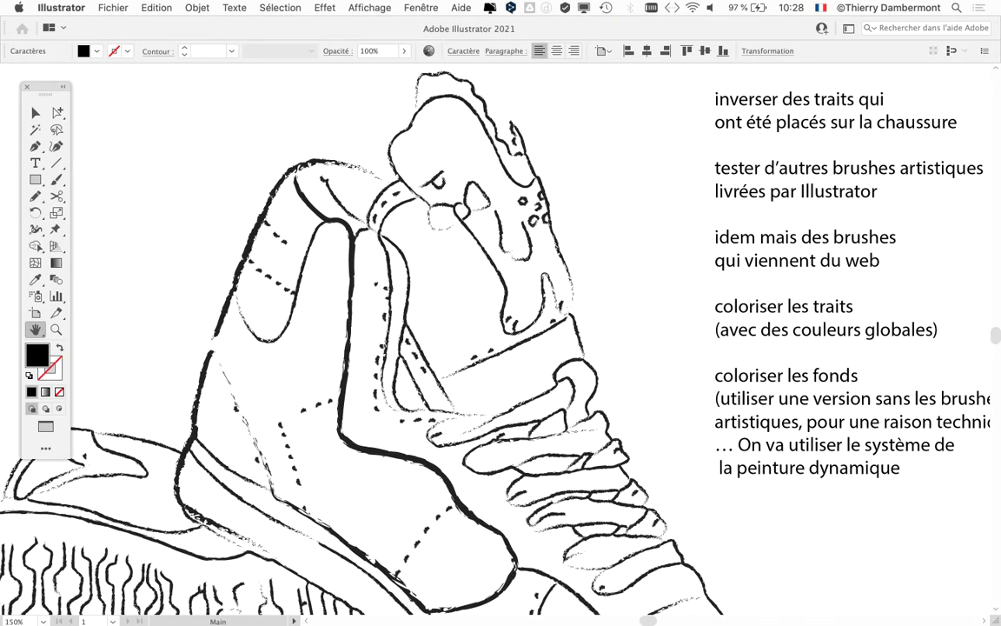
pyautogui.press('super+plus')
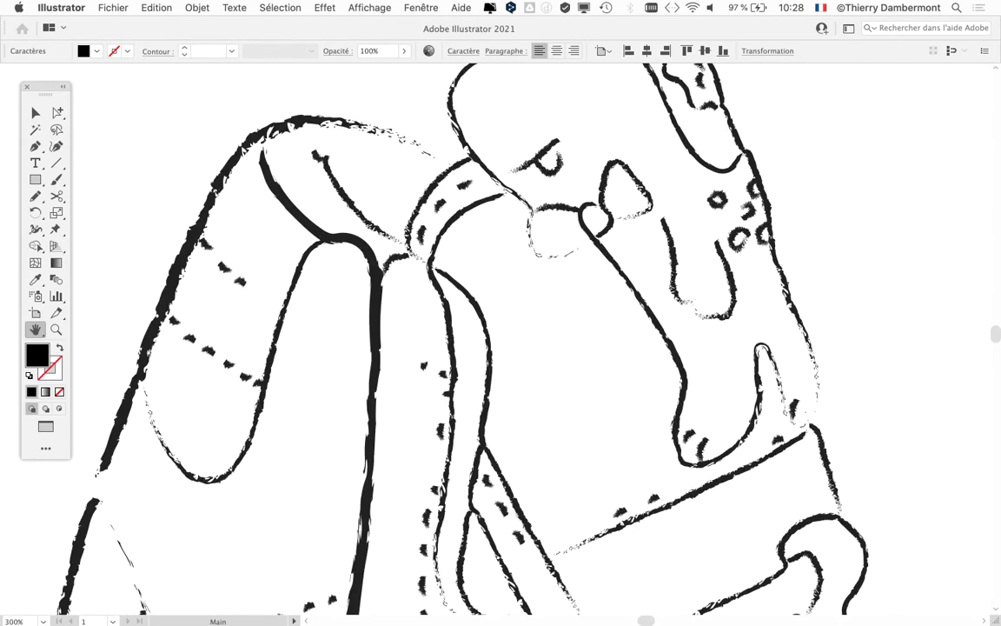
pyautogui.scroll(-3, 500, 339)
pyautogui.scroll(-2, 501, 339)
pyautogui.scroll(-3, 501, 339)
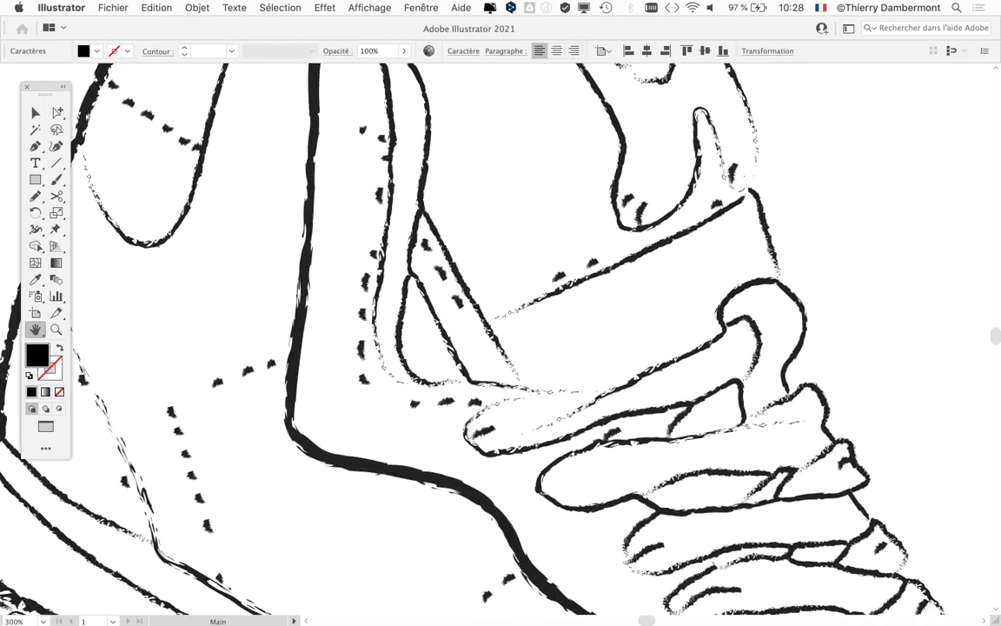
pyautogui.hscroll(3, 500, 339)
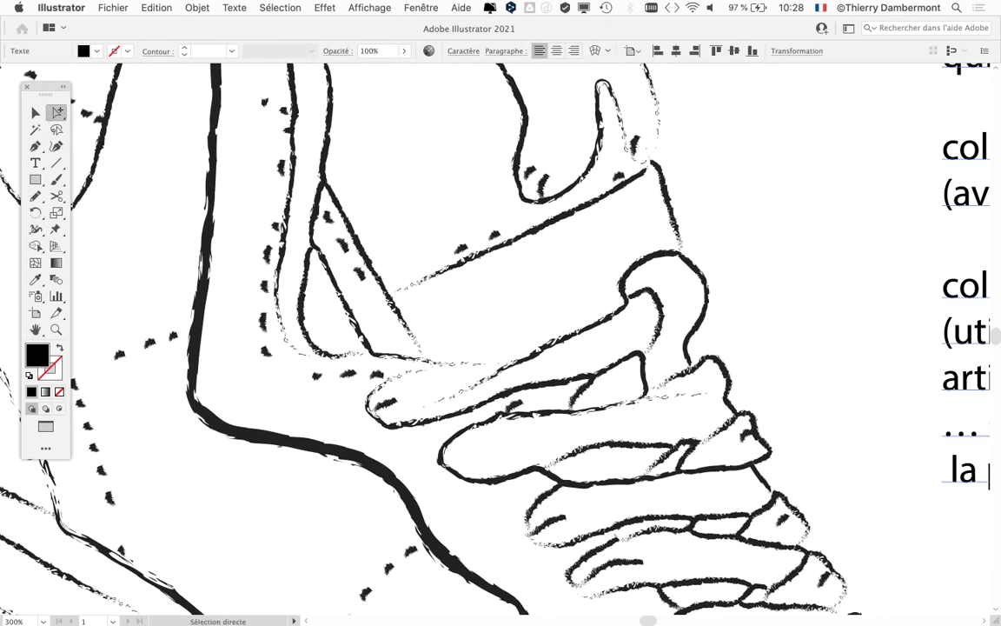
# - Direct-select the diagonal tongue stroke, magnify it to 600%, and deselect it to inspect it
pyautogui.click(56, 112)
pyautogui.click(513, 240)
pyautogui.press('super+plus')
pyautogui.press('super+plus')
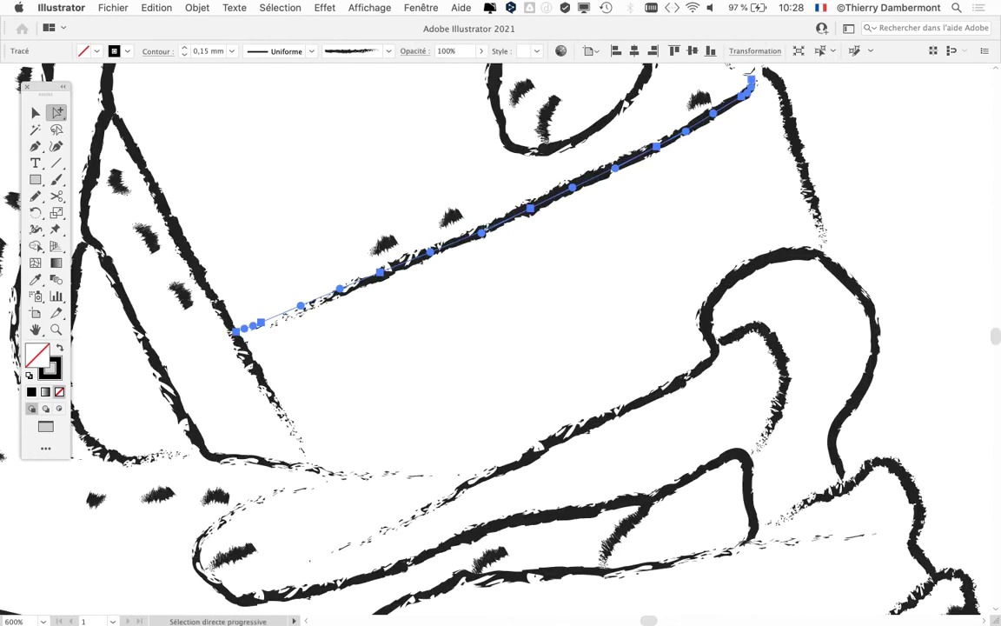
pyautogui.hotkey('ctrl', 'shift', 'a')
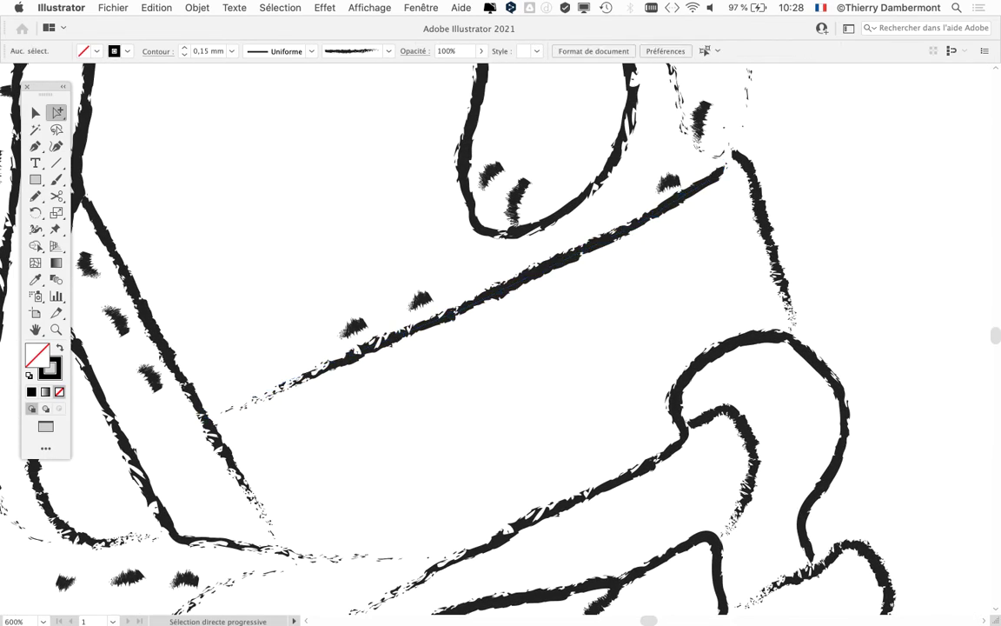
pyautogui.hotkey('ctrl', 'z')
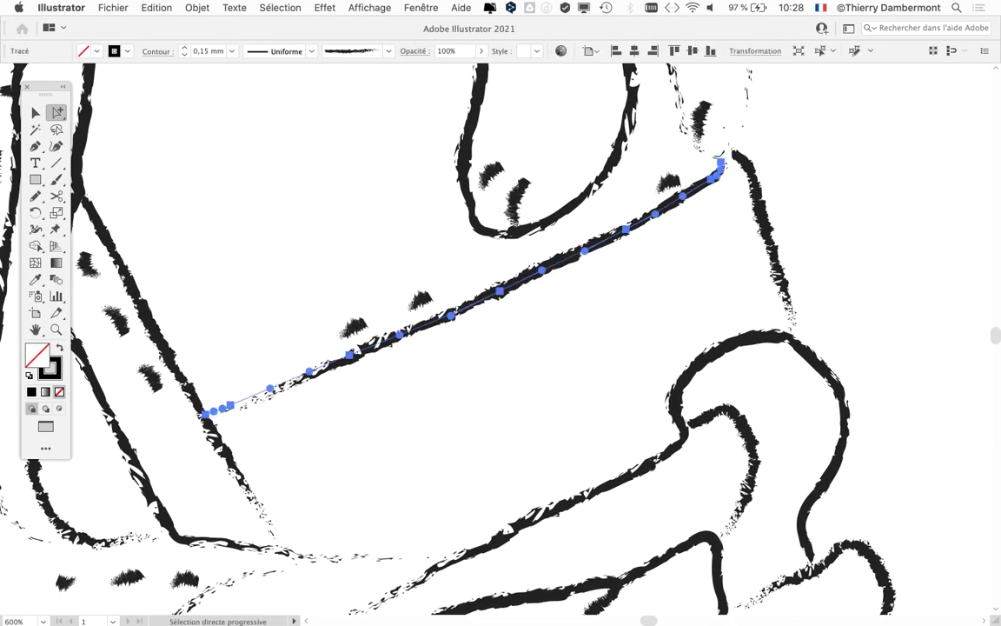
pyautogui.hotkey('ctrl', 'shift', 'a')
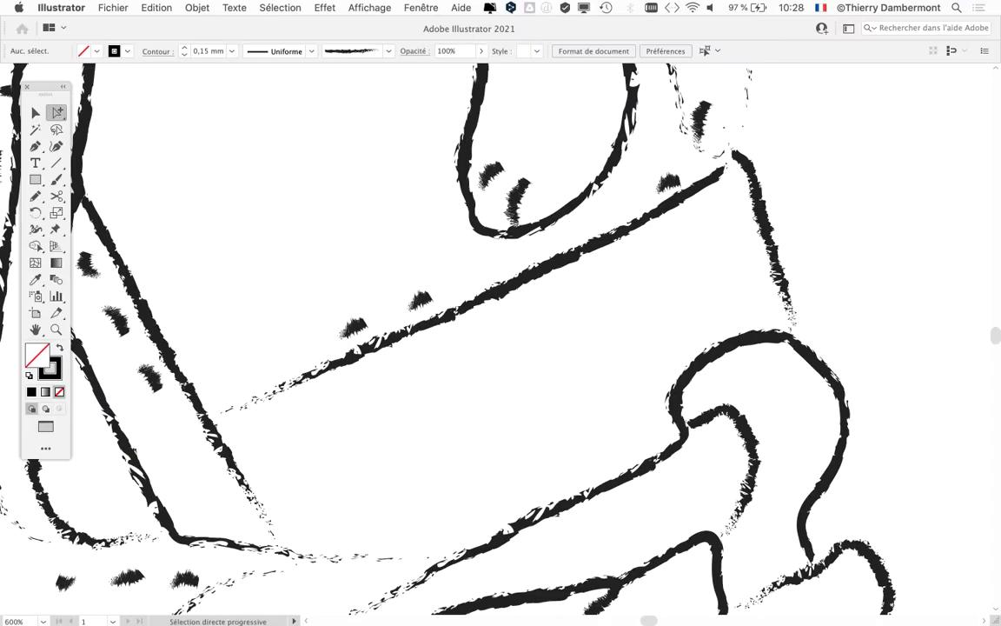
pyautogui.click(420, 7)
# - Open the Formes brushes panel, place it at the upper right, and select the diagonal tongue stroke
pyautogui.click(489, 335)
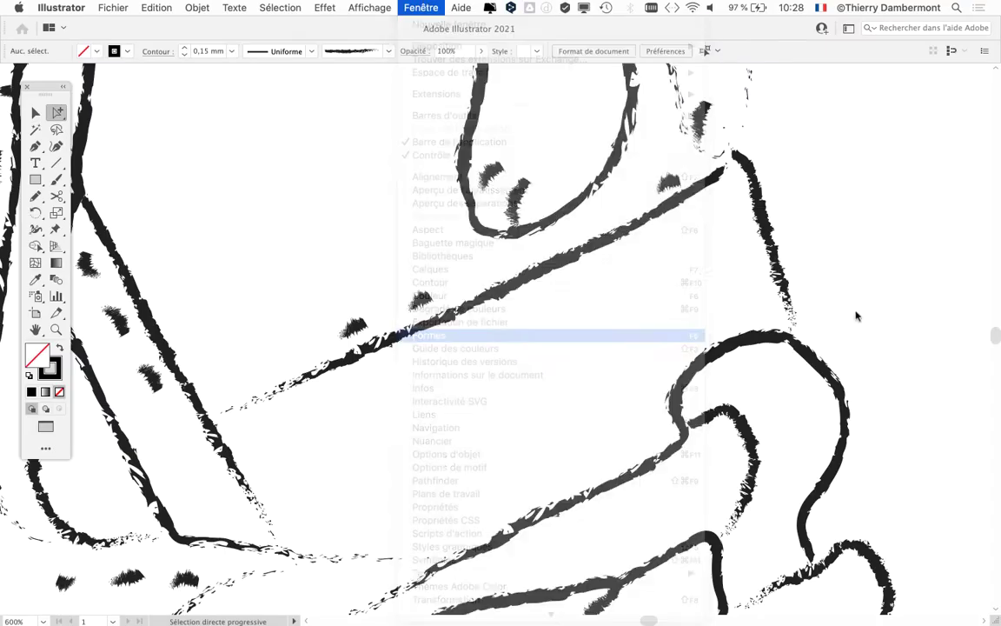
pyautogui.moveTo(668, 123); pyautogui.dragTo(604, 135)
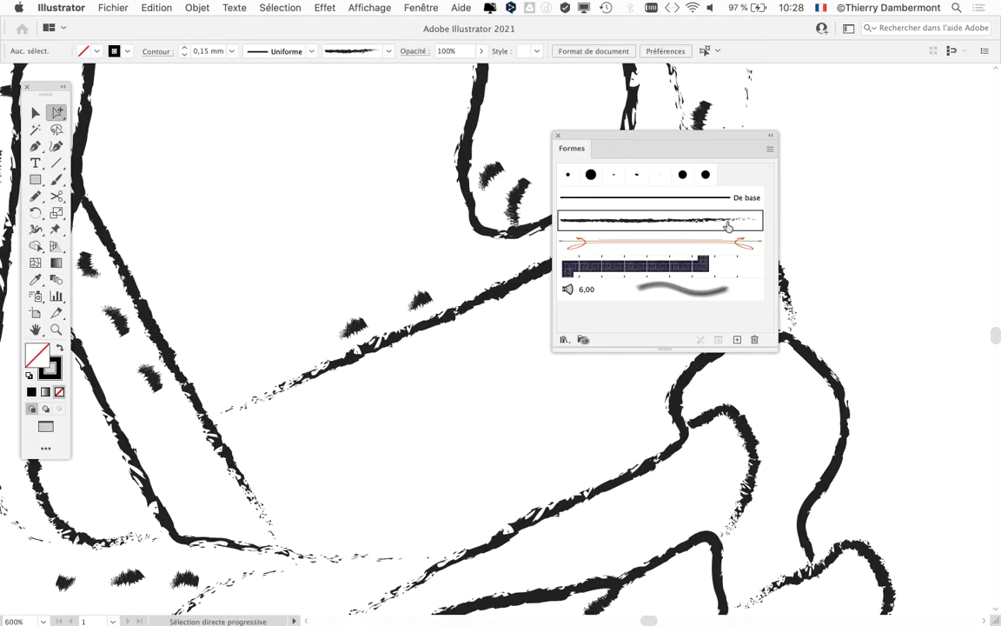
pyautogui.moveTo(600, 141); pyautogui.dragTo(752, 94)
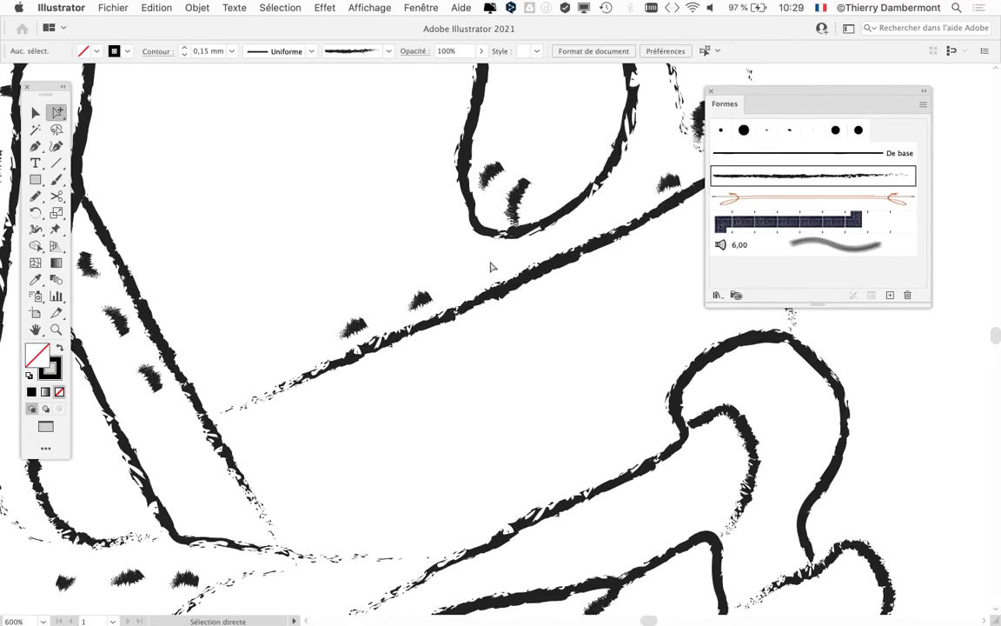
pyautogui.scroll(-1, 495, 277)
pyautogui.hscroll(5, 499, 290)
pyautogui.click(424, 249)
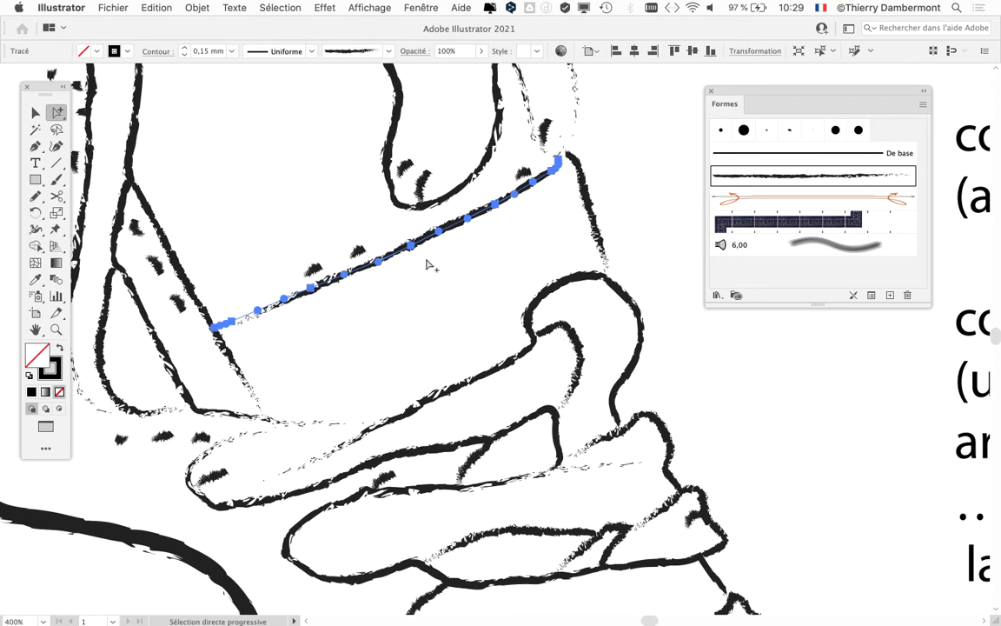
pyautogui.click(425, 6)
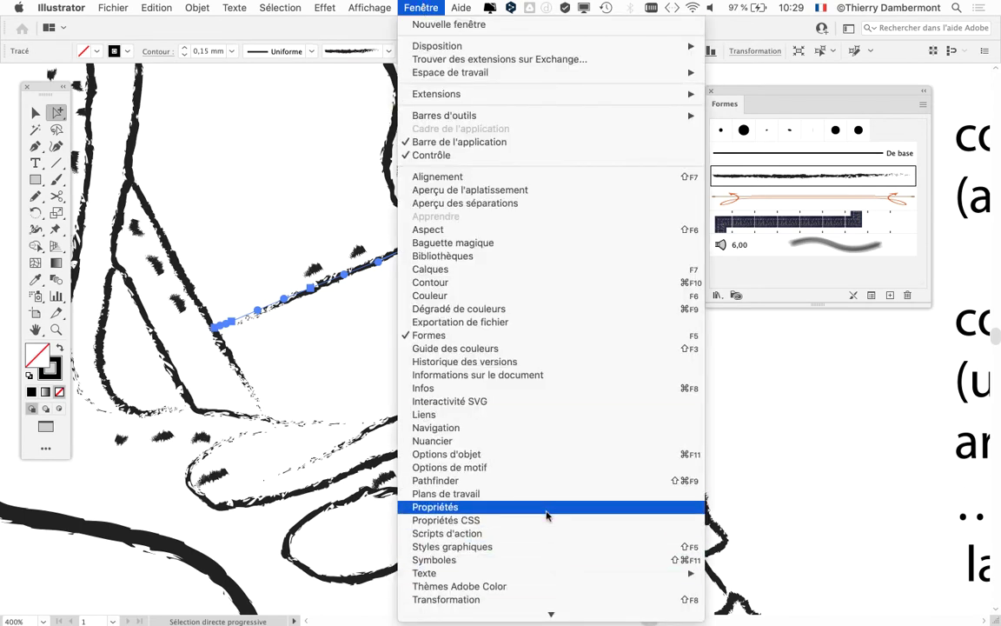
pyautogui.click(537, 455)
pyautogui.moveTo(783, 472); pyautogui.dragTo(391, 152)
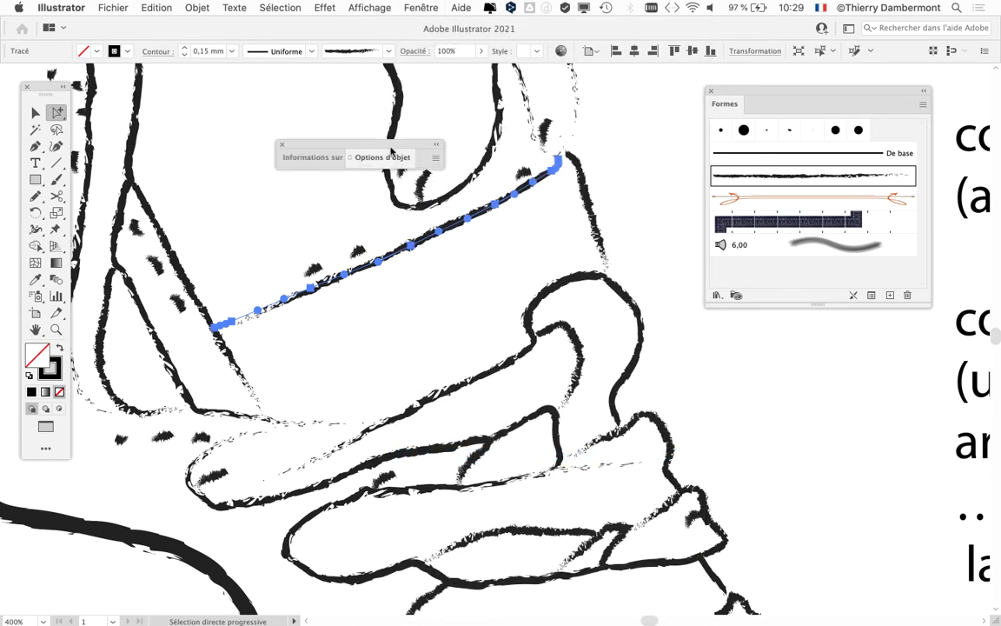
pyautogui.click(437, 159)
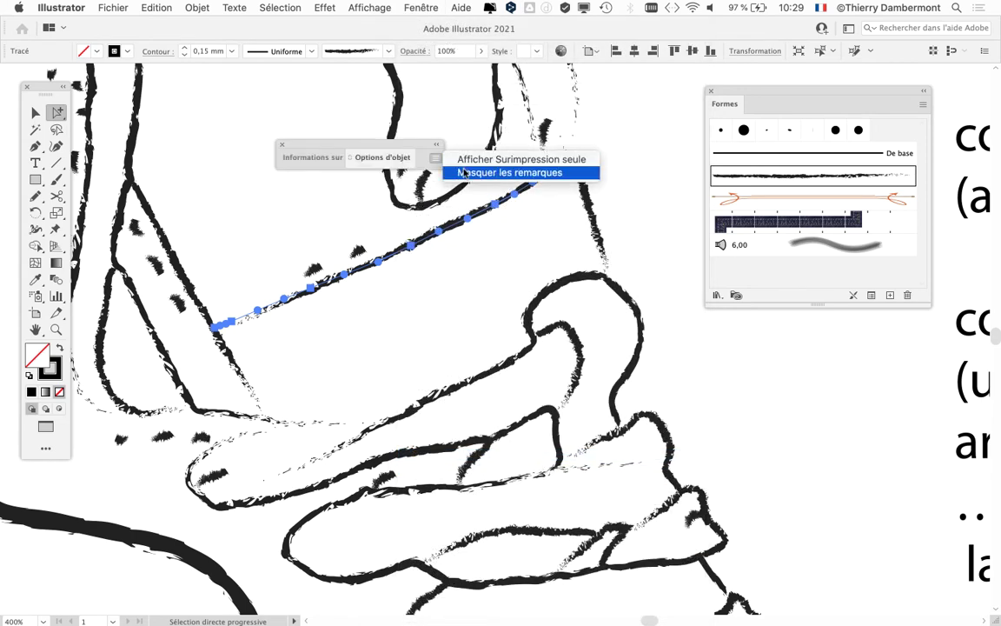
pyautogui.click(399, 157)
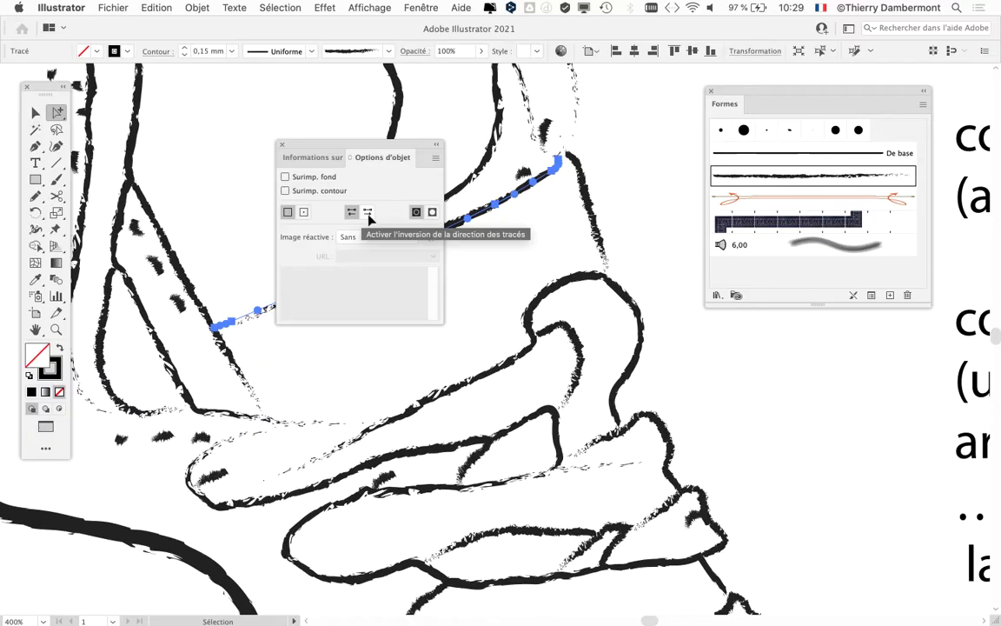
pyautogui.moveTo(356, 145); pyautogui.dragTo(259, 62)
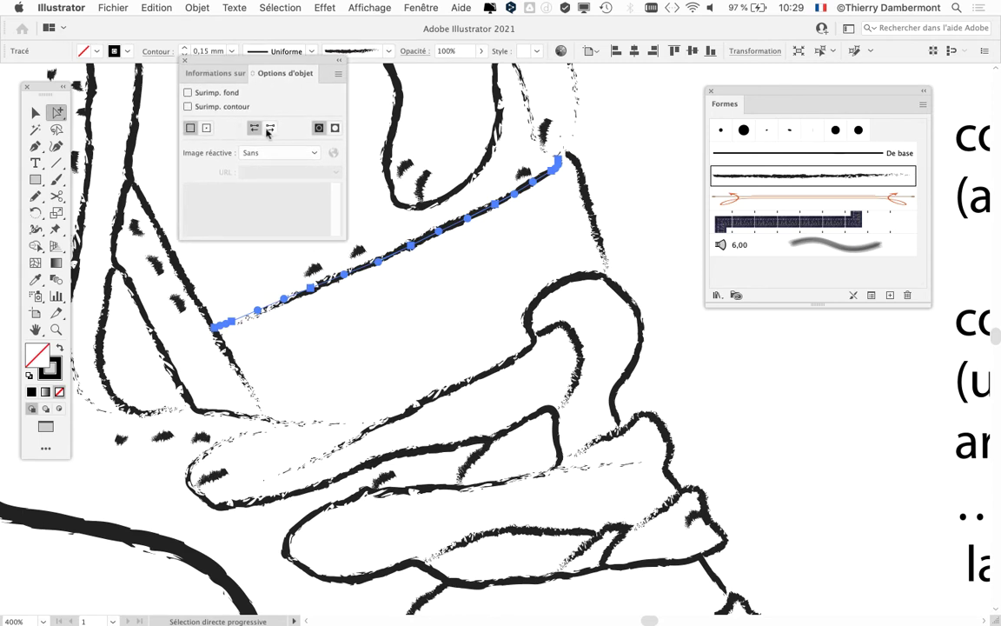
pyautogui.click(270, 131)
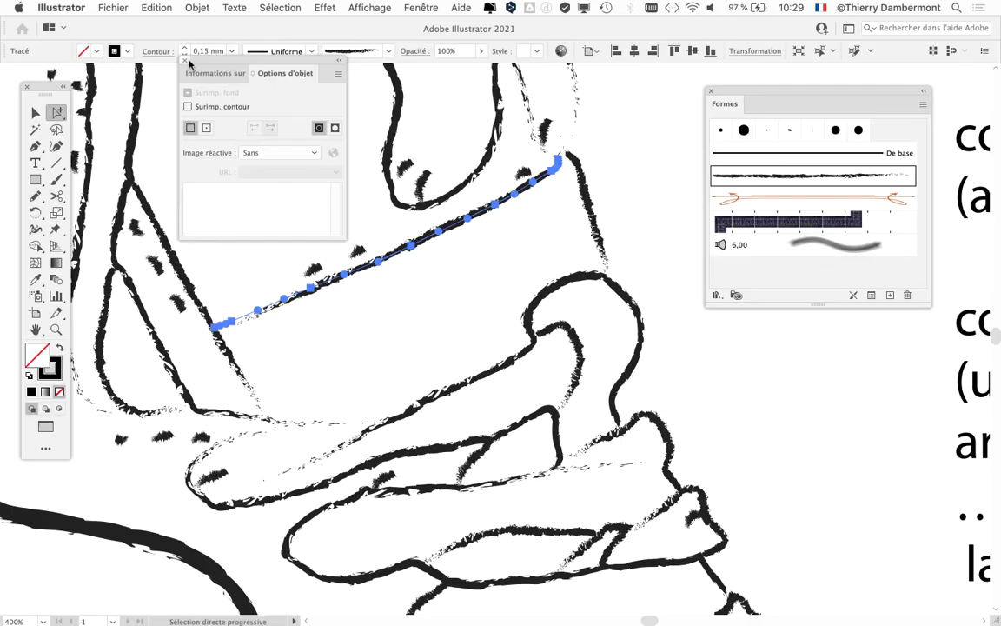
pyautogui.click(186, 61)
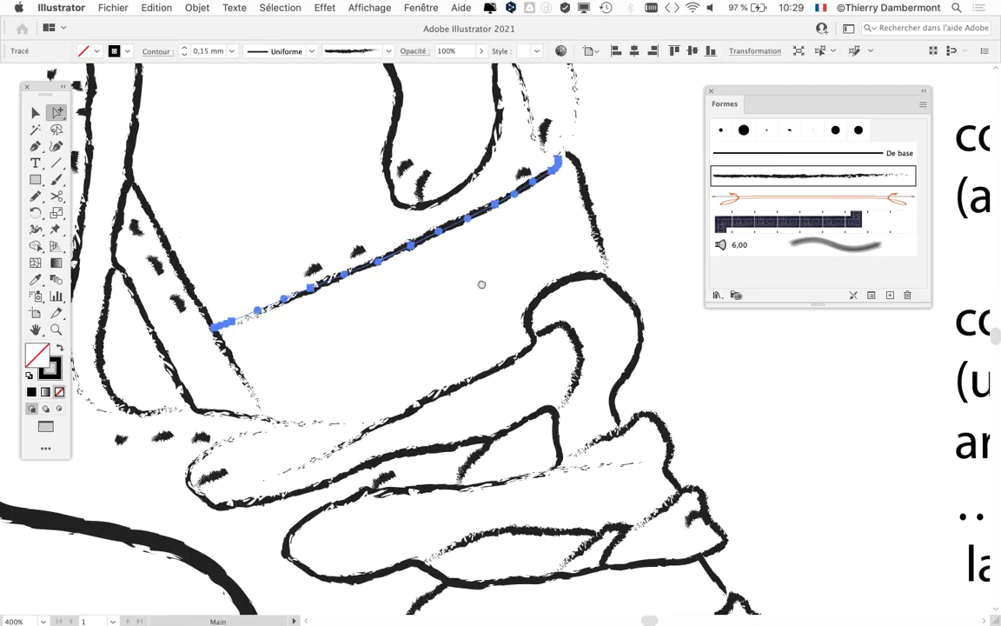
pyautogui.moveTo(481, 284)
pyautogui.mouseDown()
pyautogui.moveTo(393, 308)
pyautogui.moveTo(426, 298)
pyautogui.mouseUp()
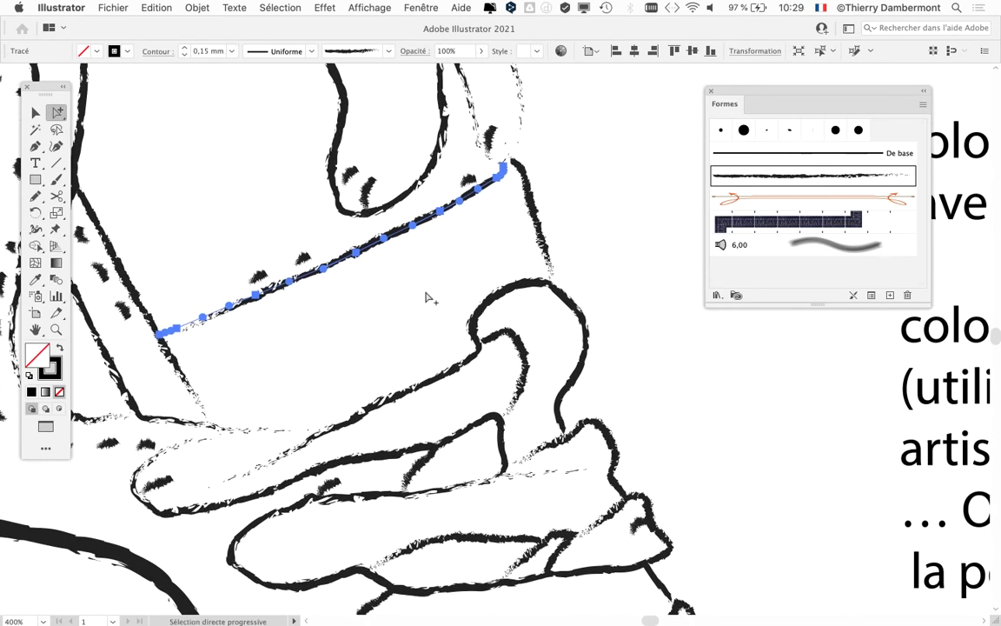
pyautogui.click(657, 222)
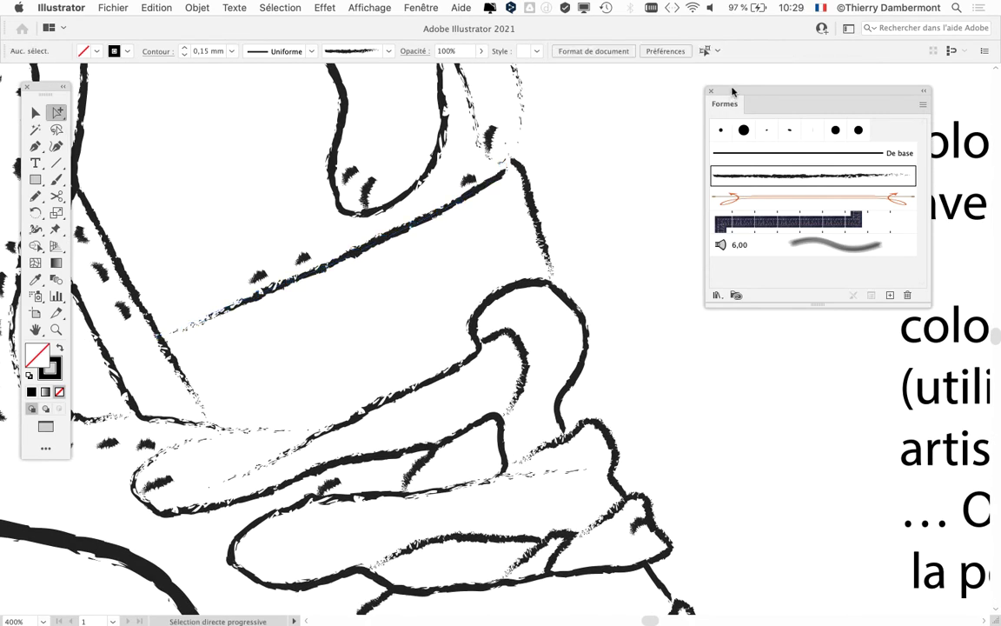
pyautogui.moveTo(732, 90); pyautogui.dragTo(714, 85)
pyautogui.click(421, 8)
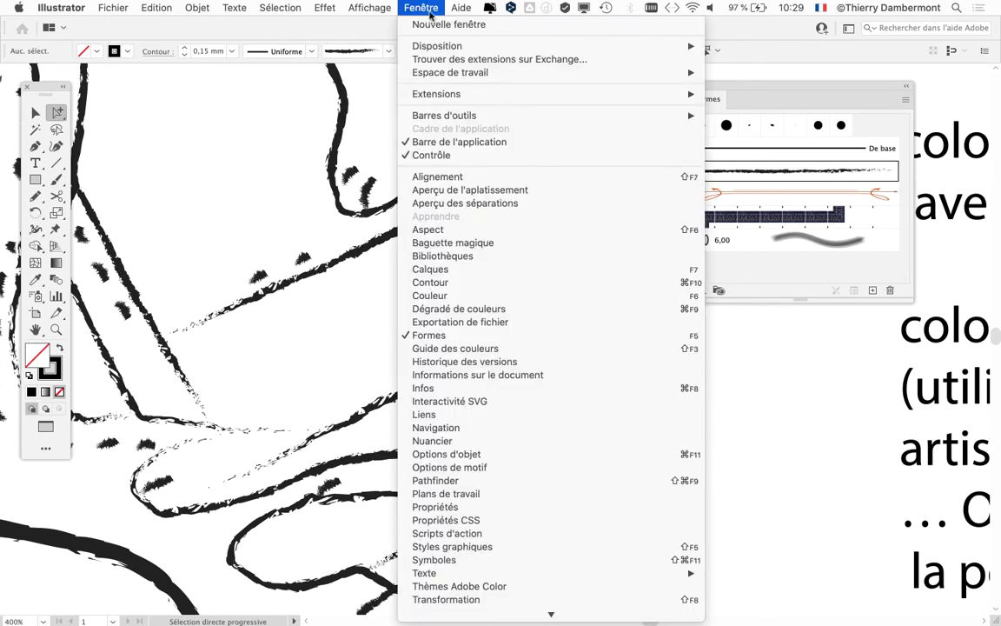
pyautogui.click(487, 282)
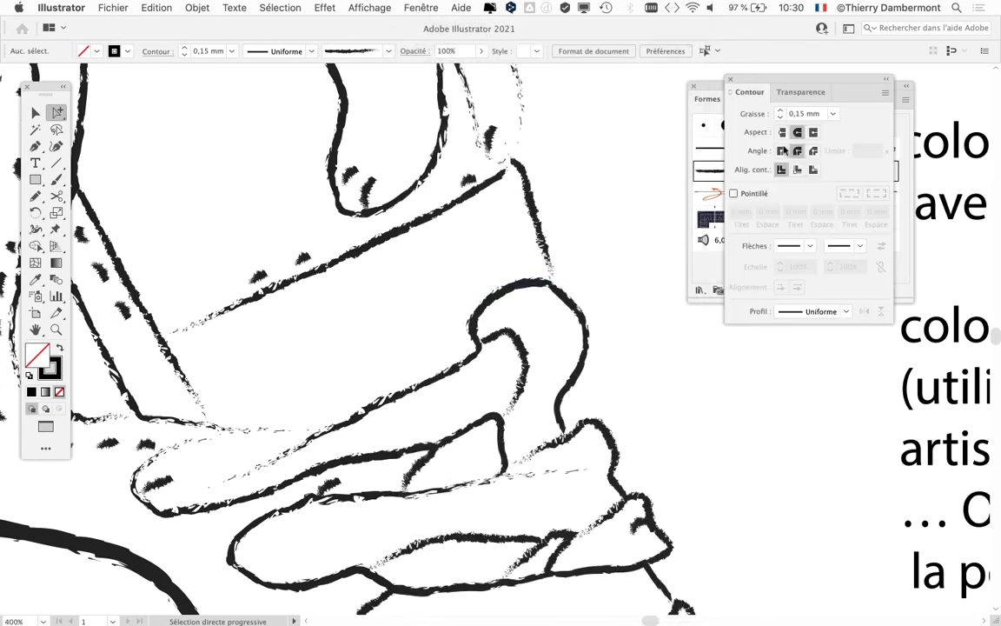
pyautogui.moveTo(772, 80); pyautogui.dragTo(488, 84)
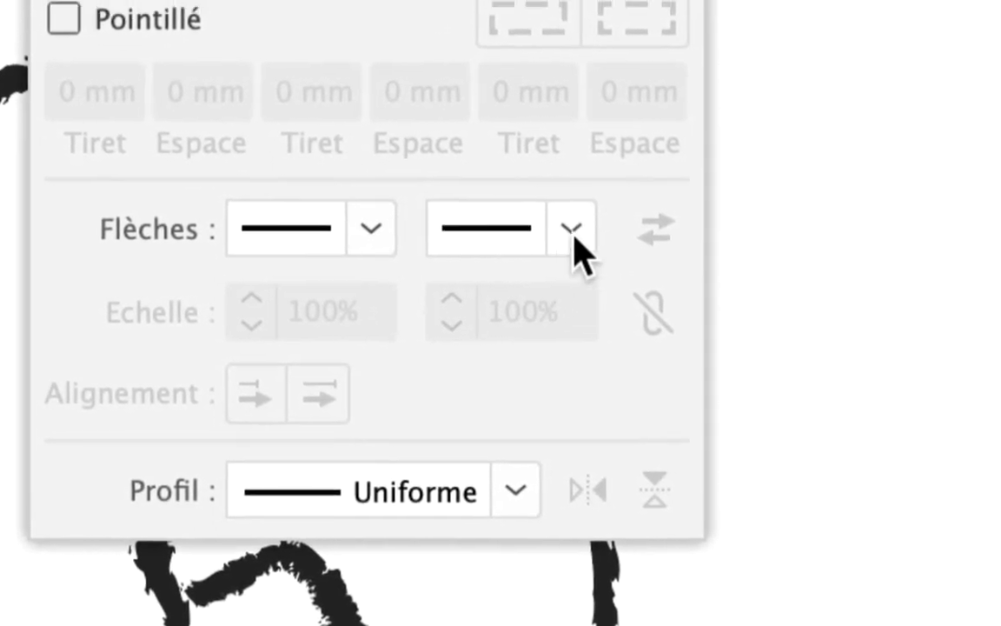
pyautogui.click(774, 225)
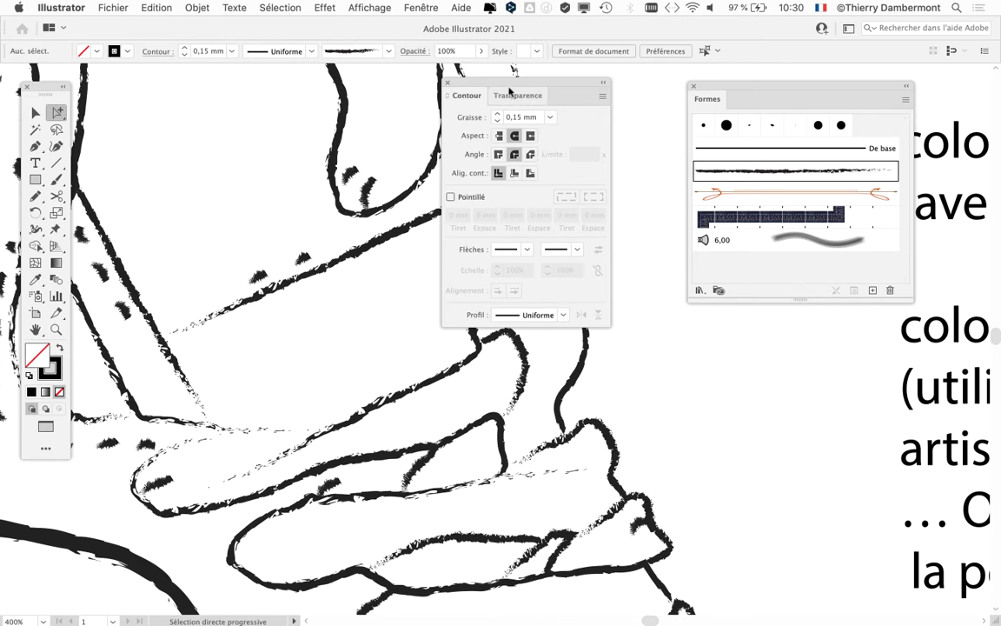
pyautogui.click(448, 83)
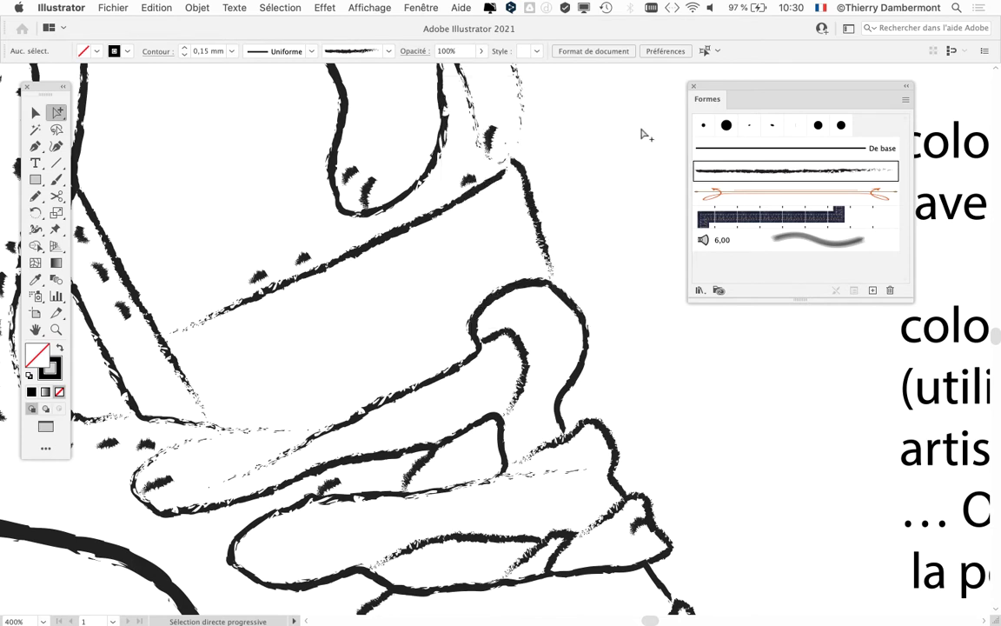
# - Duplicate the Anthracite charcoal art brush and set the copy's direction to right-to-left
pyautogui.moveTo(718, 99)
pyautogui.mouseDown()
pyautogui.moveTo(627, 108)
pyautogui.moveTo(629, 99)
pyautogui.mouseUp()
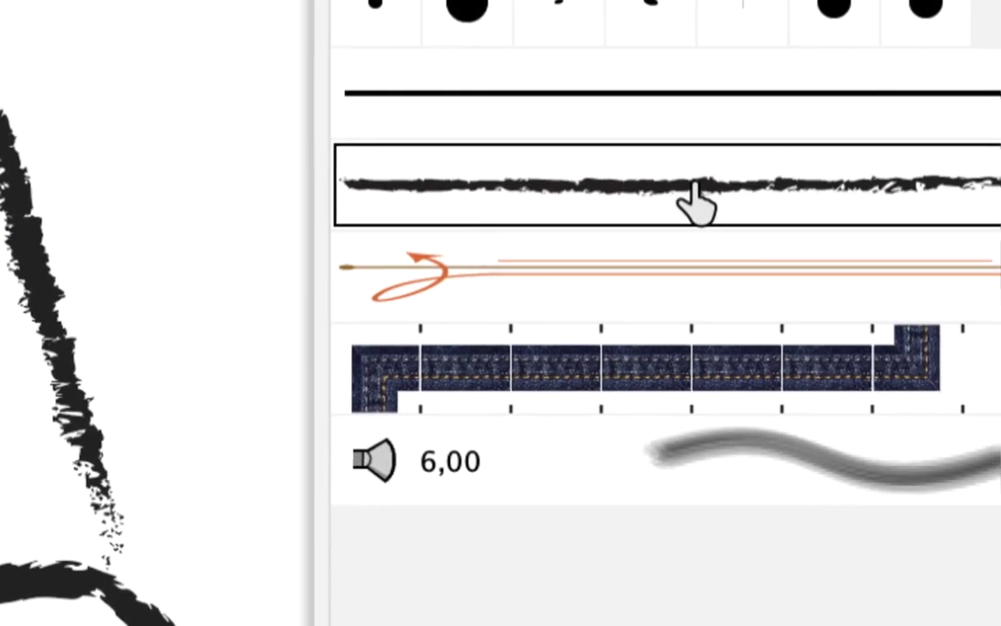
pyautogui.moveTo(700, 204); pyautogui.dragTo(764, 283)
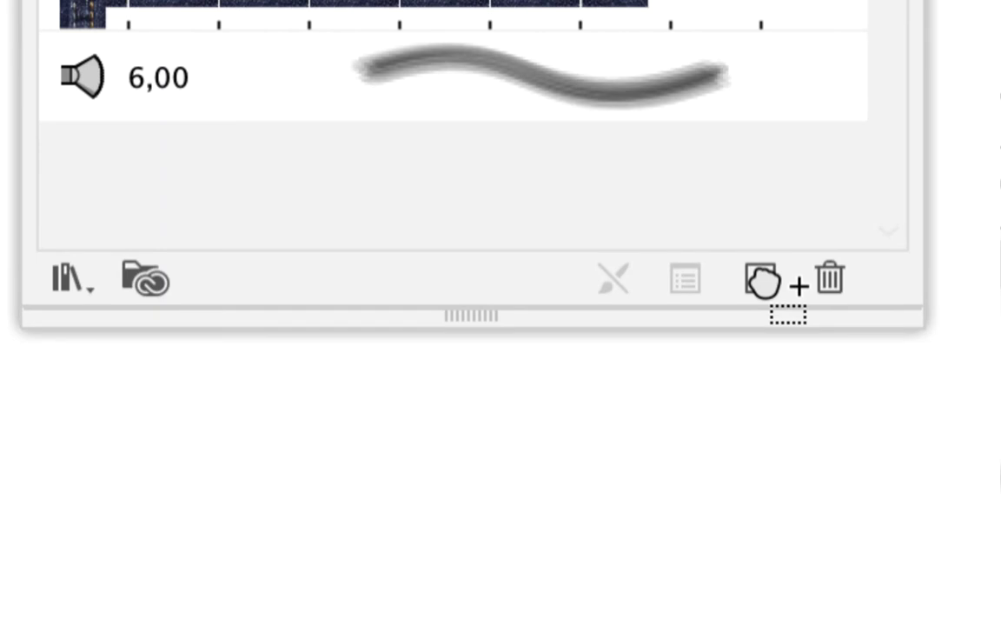
pyautogui.moveTo(763, 283); pyautogui.dragTo(765, 287)
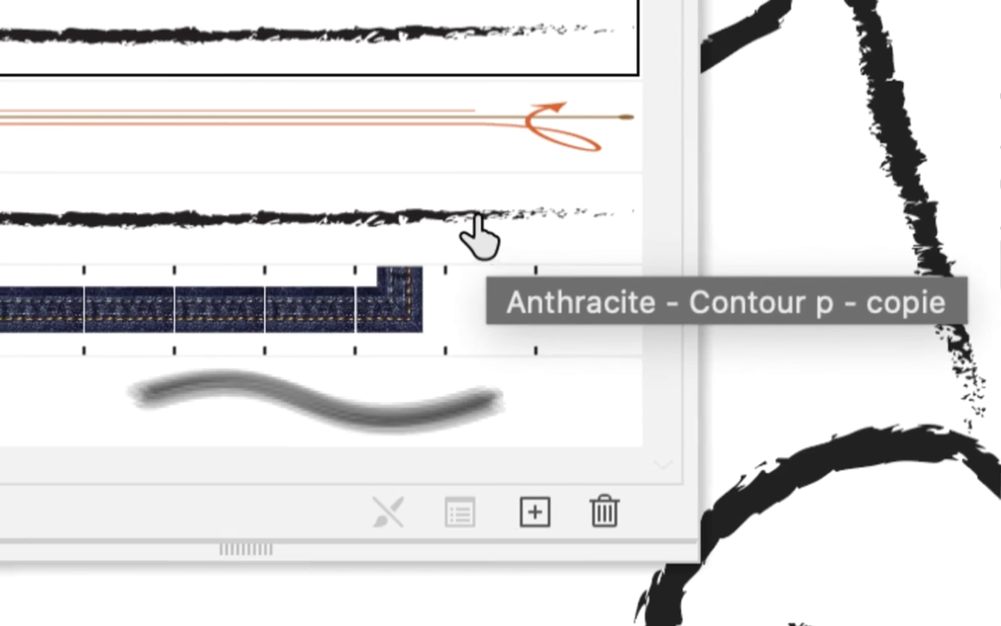
pyautogui.click(474, 219)
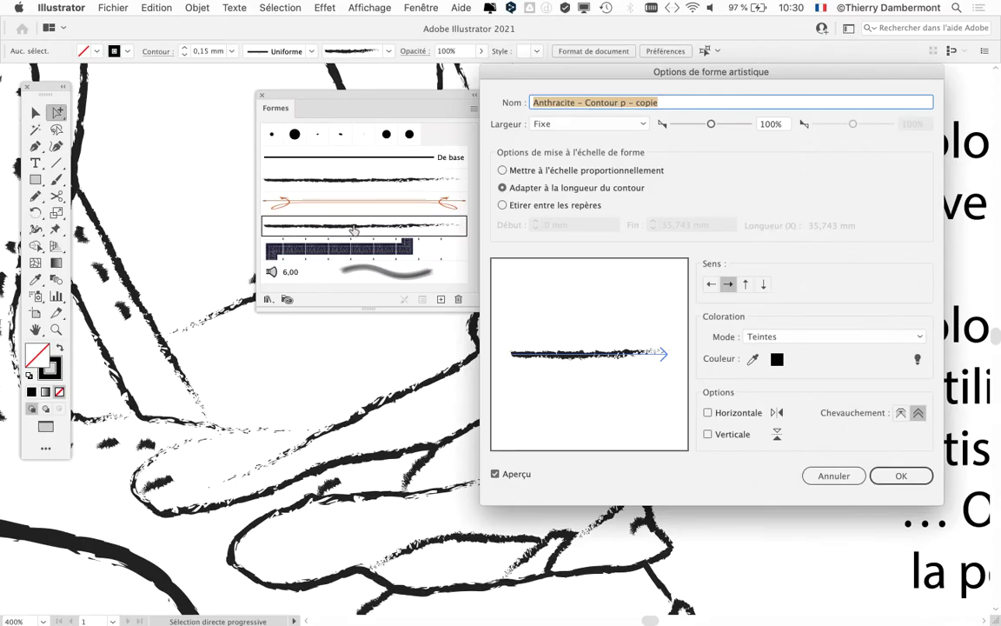
pyautogui.moveTo(713, 74); pyautogui.dragTo(678, 54)
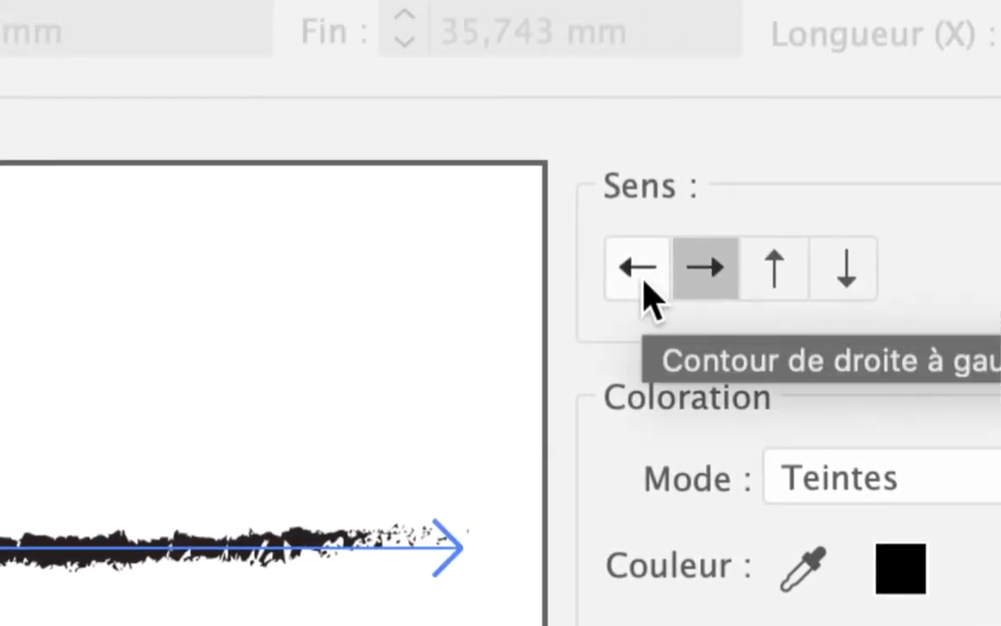
pyautogui.click(644, 280)
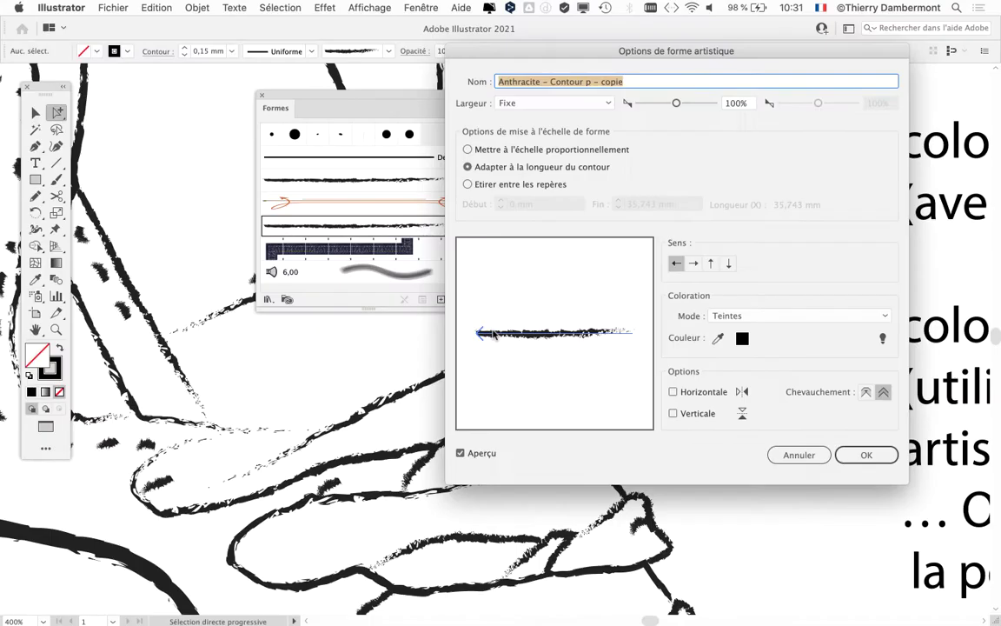
pyautogui.click(883, 454)
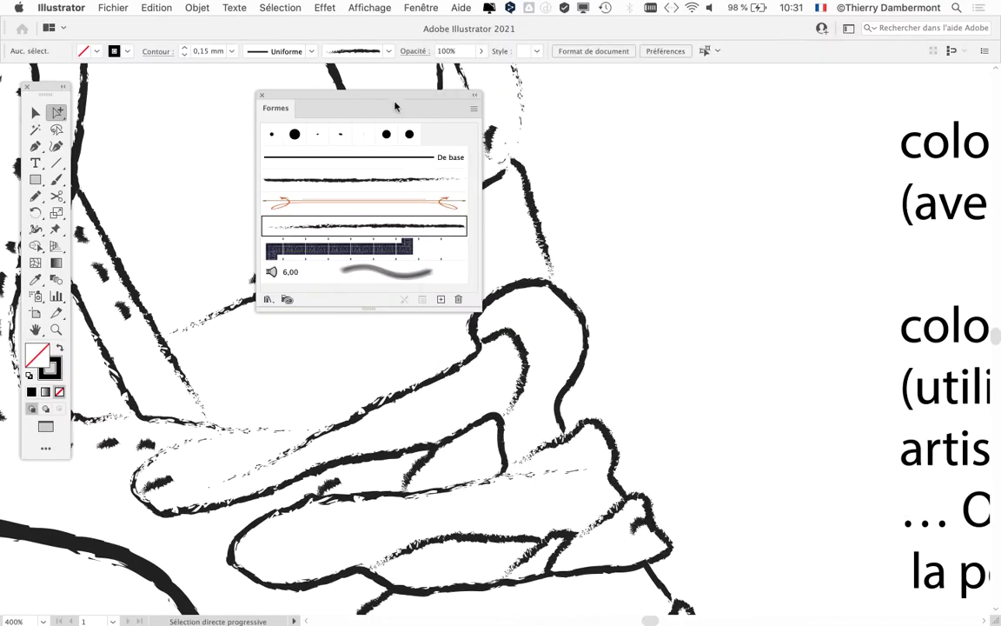
# - Apply the reversed rough charcoal brush to the upper shoe edge and the lace outline
pyautogui.moveTo(393, 98); pyautogui.dragTo(704, 98)
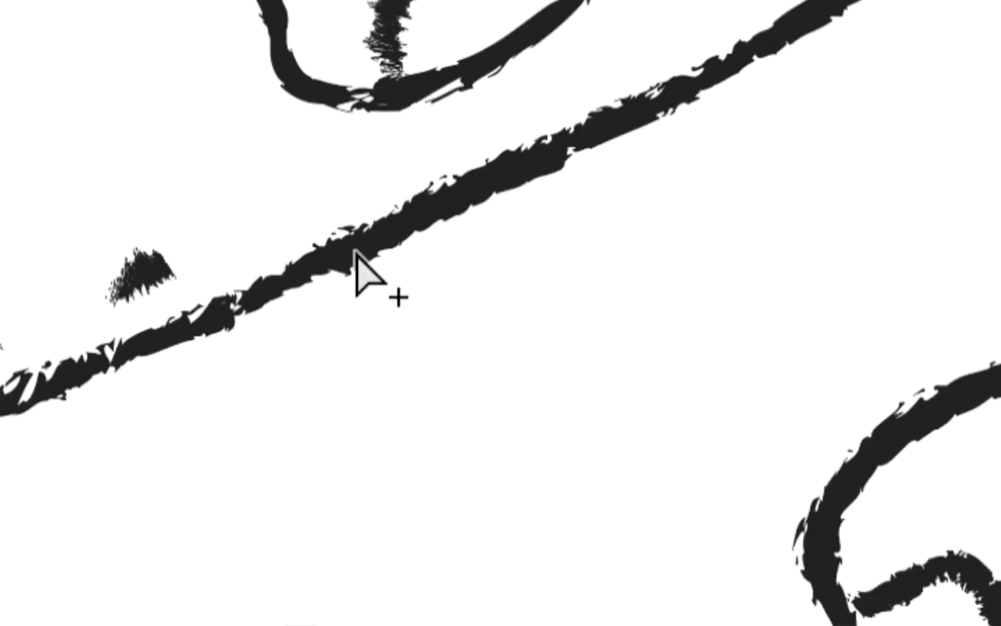
pyautogui.click(355, 253)
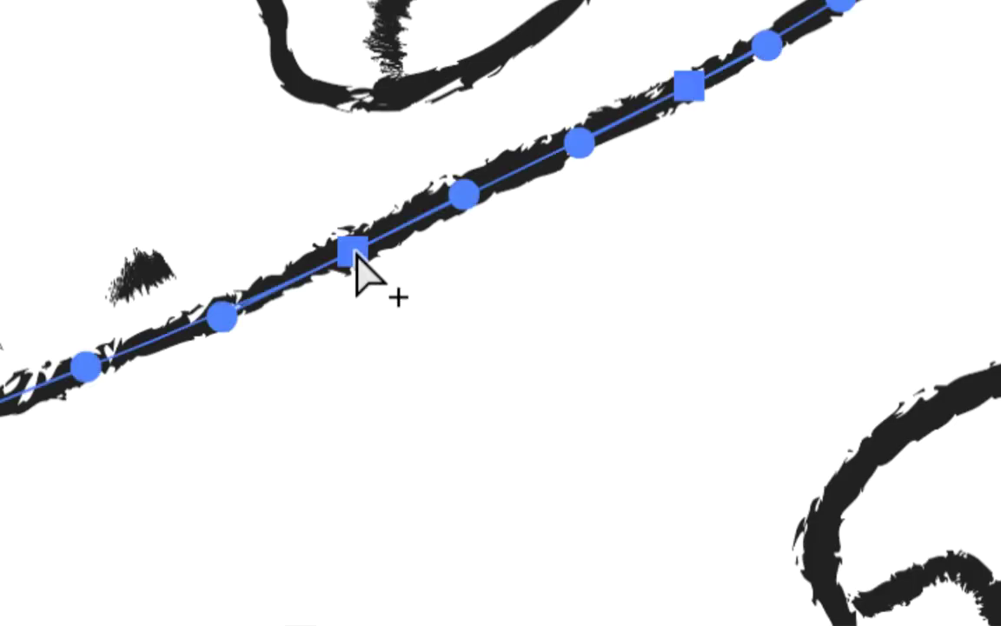
pyautogui.press('v')
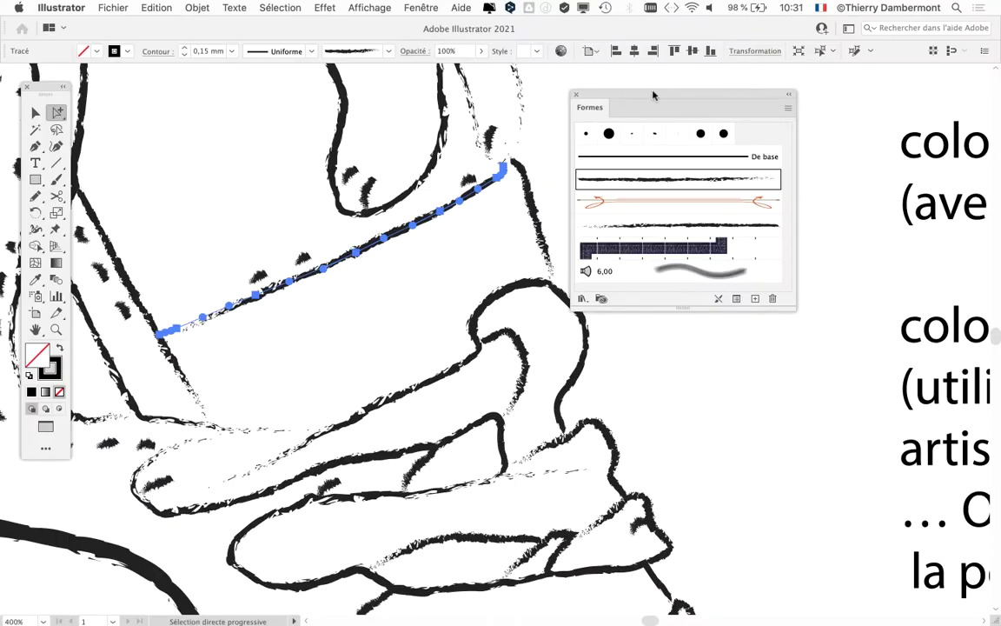
pyautogui.moveTo(654, 95); pyautogui.dragTo(719, 102)
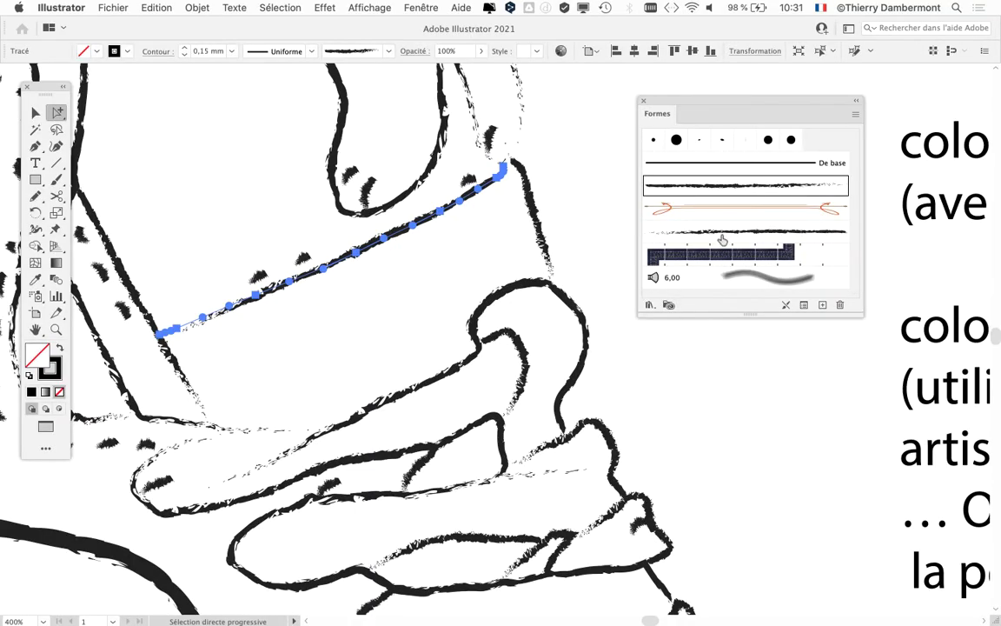
pyautogui.click(724, 233)
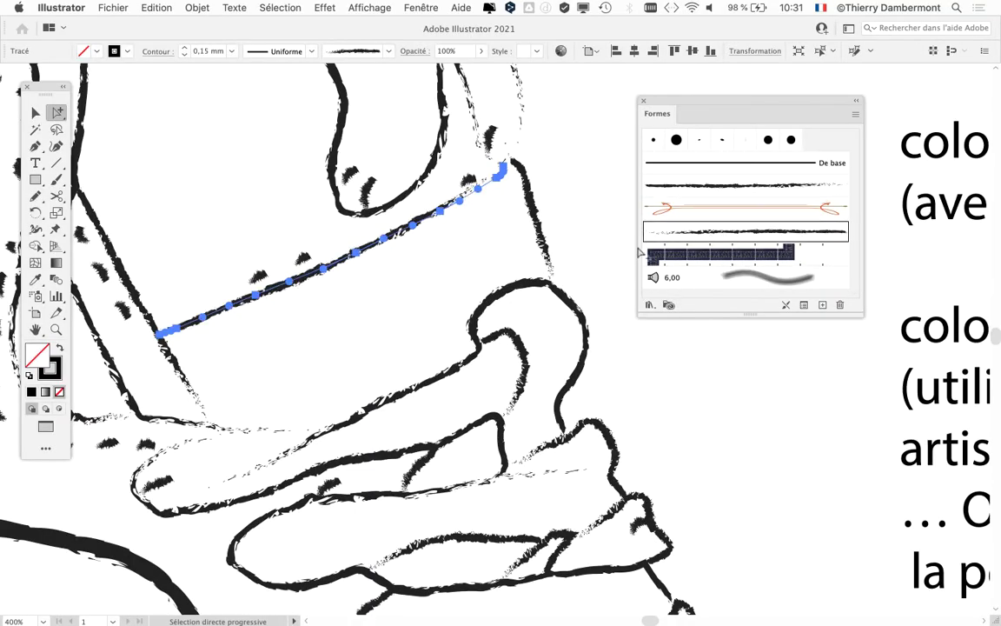
pyautogui.click(261, 322)
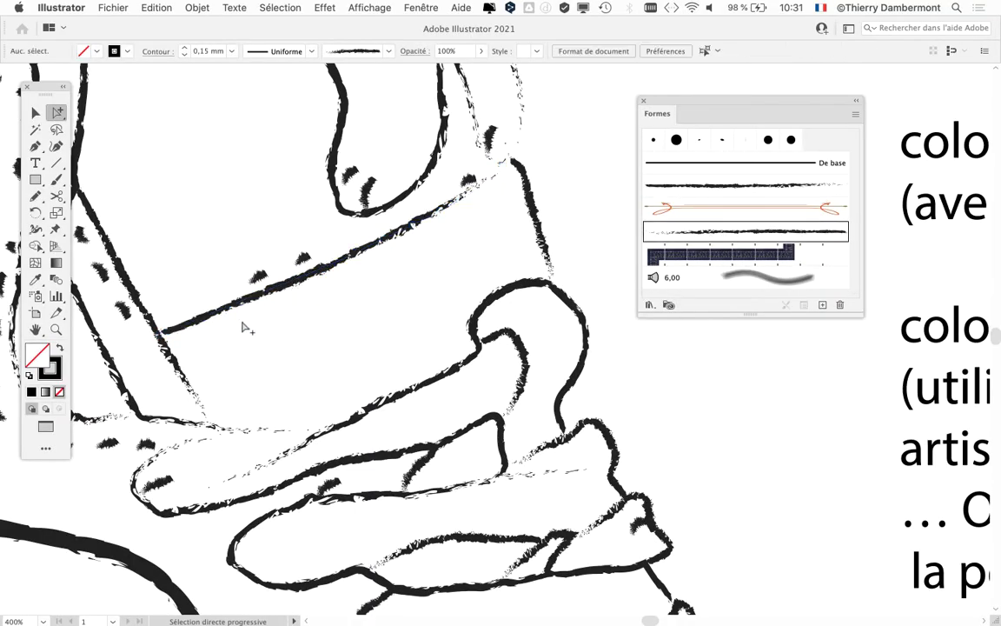
pyautogui.click(341, 434)
pyautogui.click(751, 233)
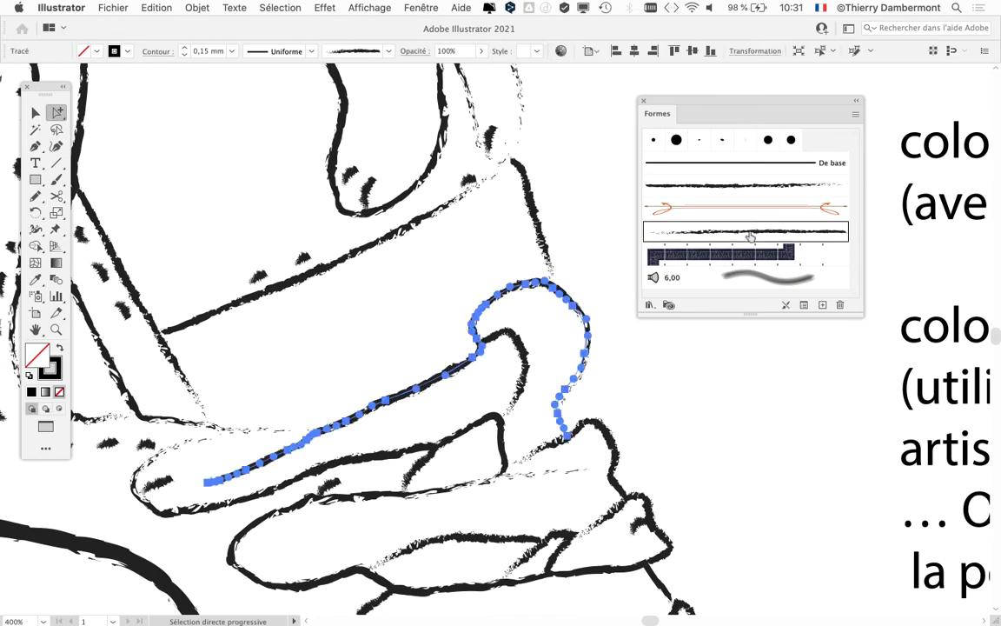
pyautogui.click(385, 331)
# - Give the long heel outline and the toe curve the reversed rough brush
pyautogui.scroll(-1, 387, 330)
pyautogui.scroll(-1, 386, 330)
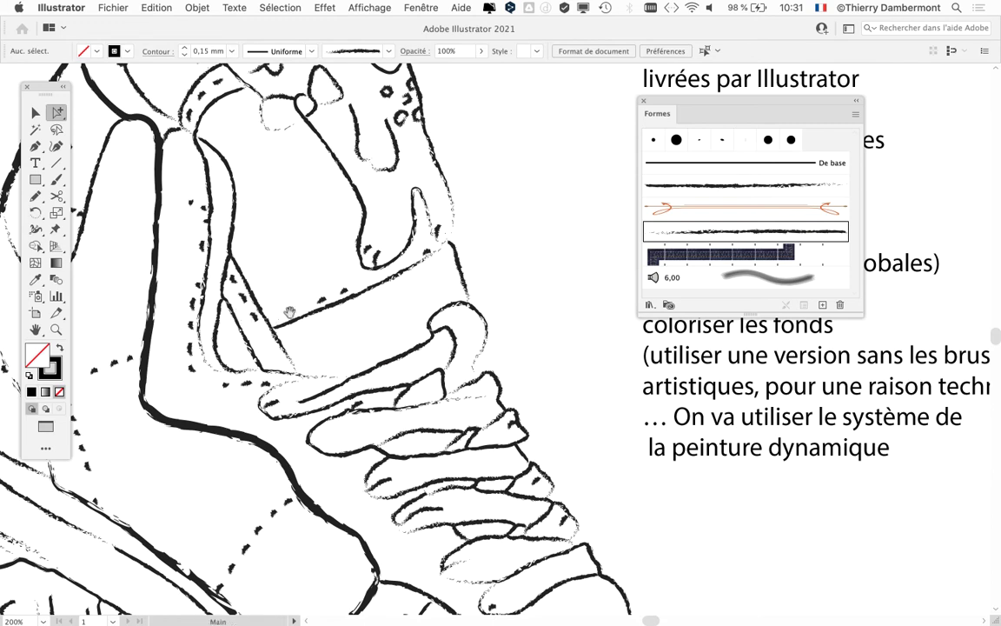
pyautogui.moveTo(150, 453)
pyautogui.mouseDown()
pyautogui.moveTo(321, 453)
pyautogui.moveTo(320, 388)
pyautogui.mouseUp()
pyautogui.click(213, 373)
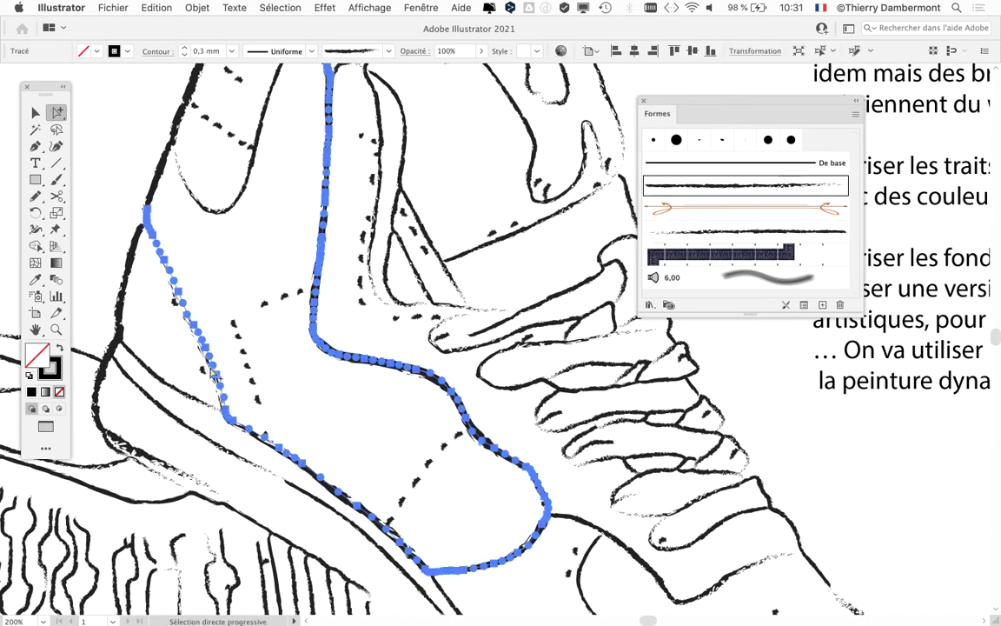
pyautogui.click(779, 233)
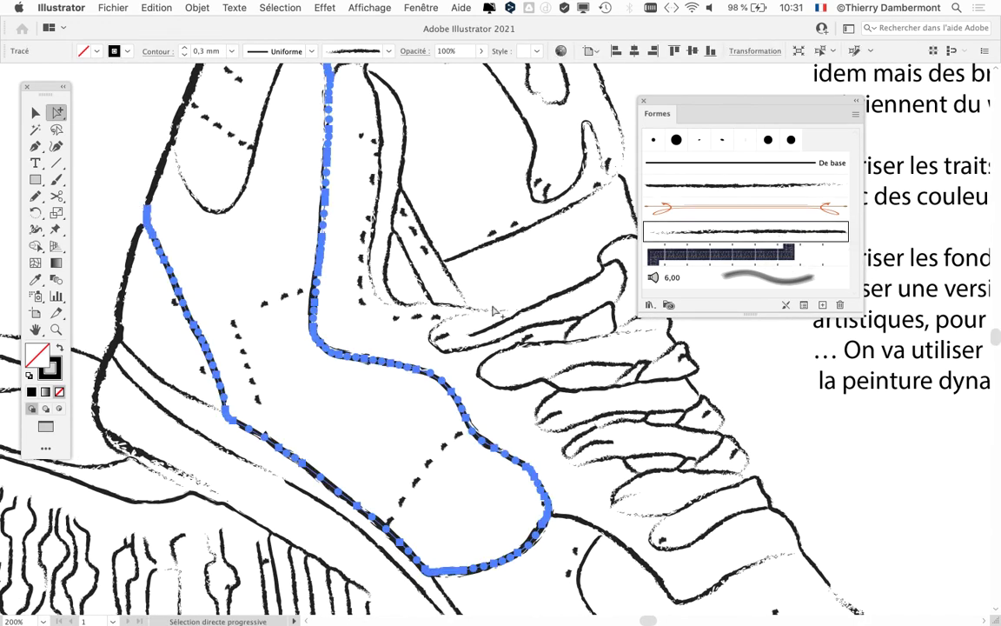
pyautogui.click(361, 409)
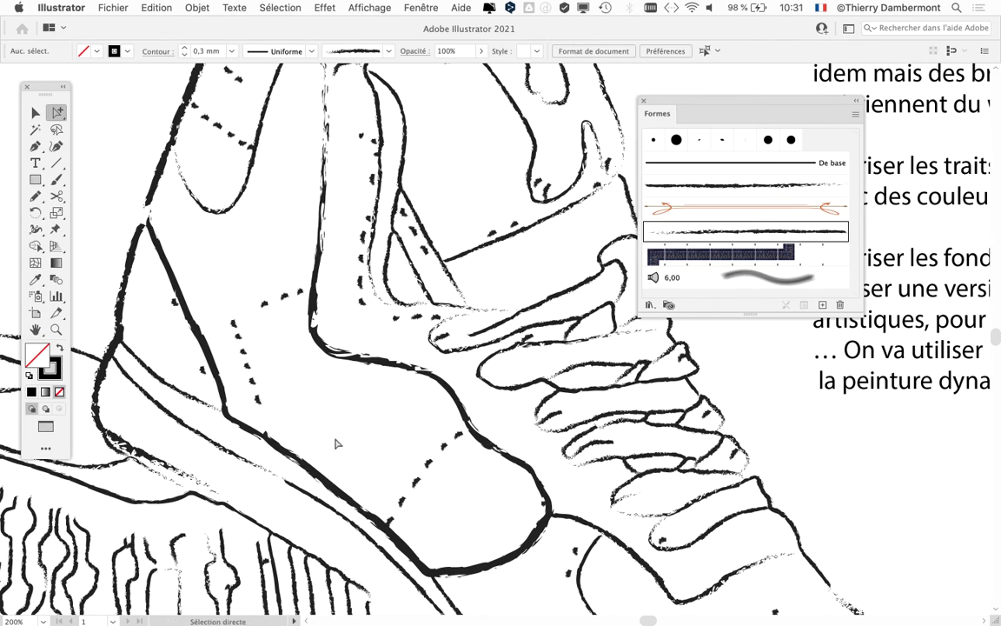
pyautogui.hotkey('ctrl', '-')
pyautogui.hotkey('ctrl', '-')
pyautogui.click(476, 539)
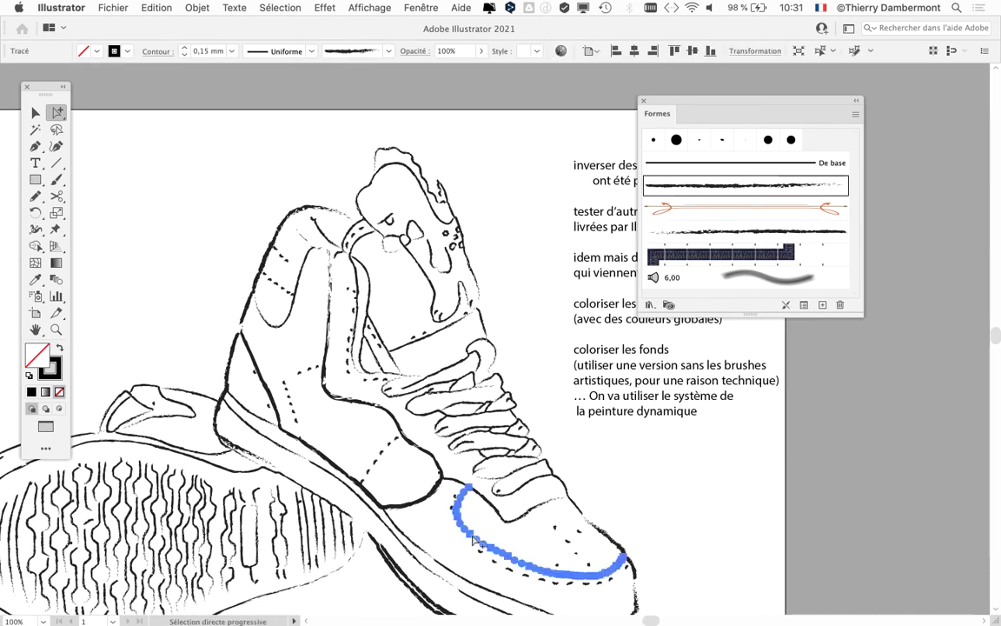
pyautogui.click(724, 238)
pyautogui.click(705, 519)
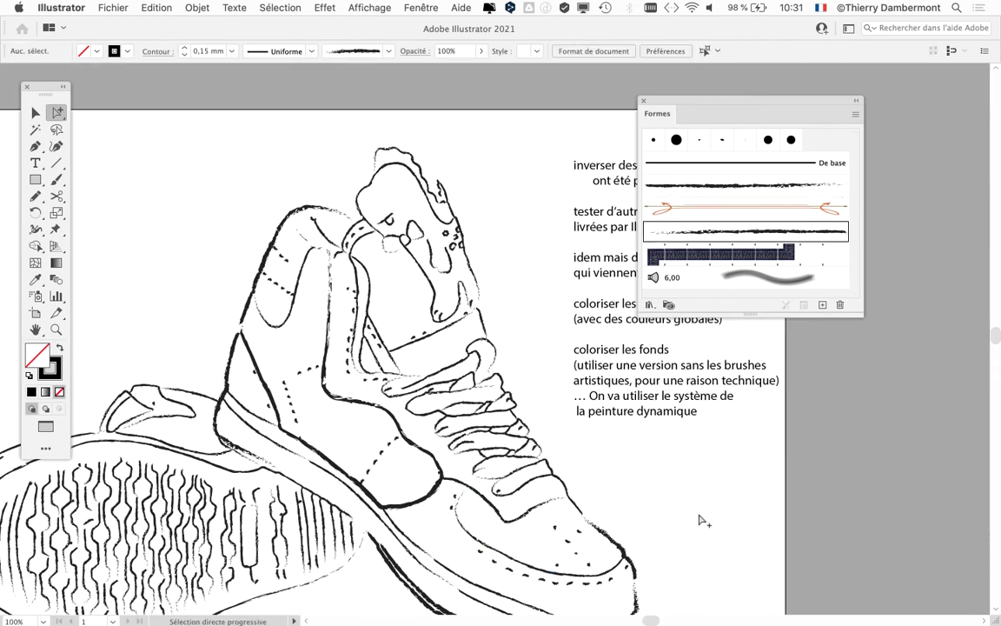
# - Restyle the lower heel path with the reversed rough brush and reposition the brushes panel
pyautogui.scroll(-5, 332, 278)
pyautogui.hscroll(-3, 332, 278)
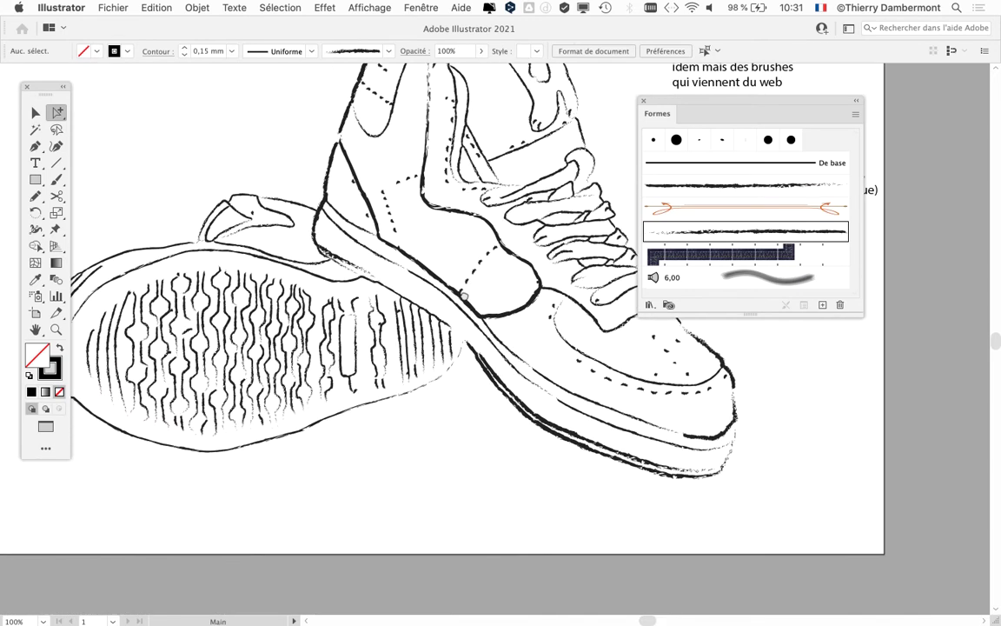
pyautogui.click(359, 255)
pyautogui.click(705, 233)
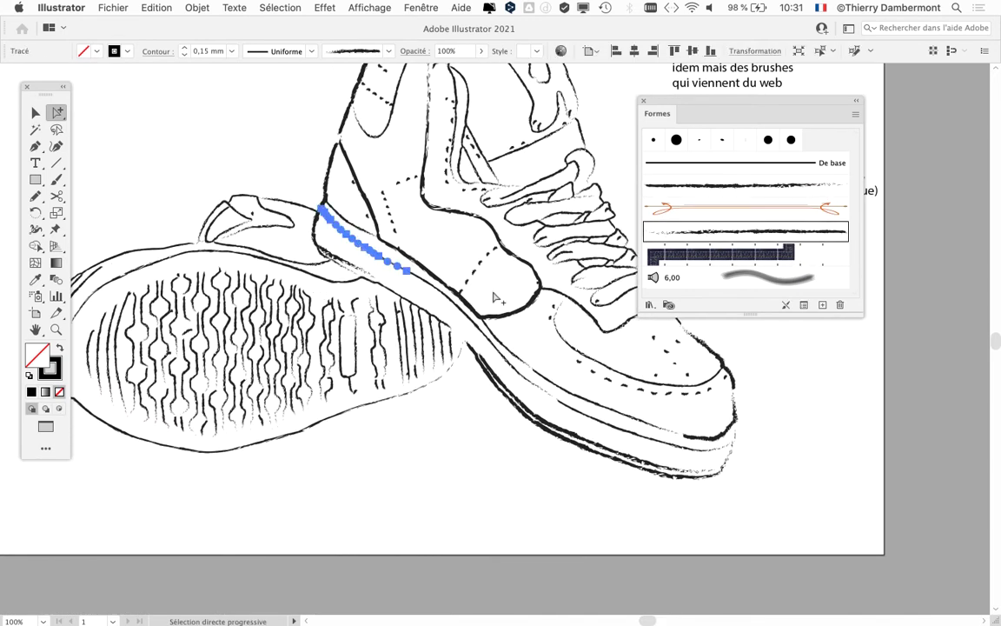
pyautogui.click(253, 148)
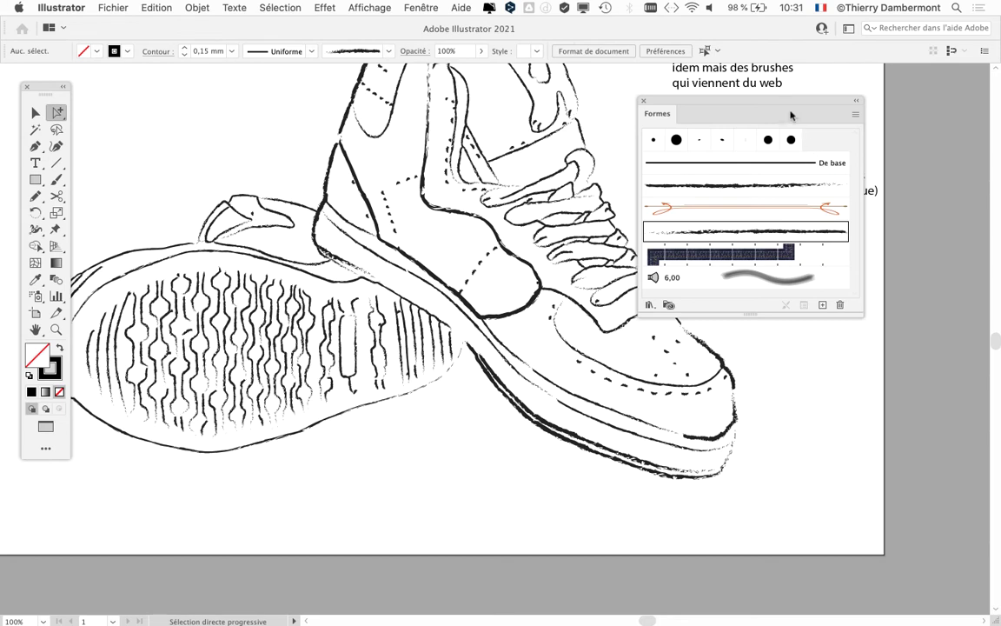
pyautogui.moveTo(787, 103); pyautogui.dragTo(848, 124)
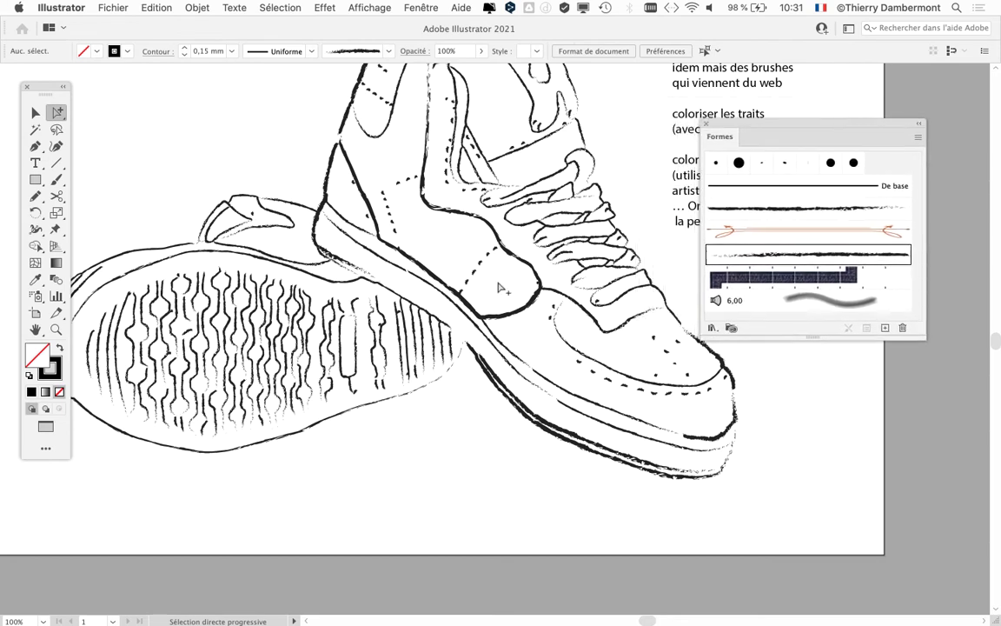
pyautogui.moveTo(482, 301)
pyautogui.mouseDown()
pyautogui.moveTo(352, 402)
pyautogui.moveTo(305, 415)
pyautogui.mouseUp()
# - Open and close the Contour panel, then lengthen the Formes panel to list every brush
pyautogui.click(421, 7)
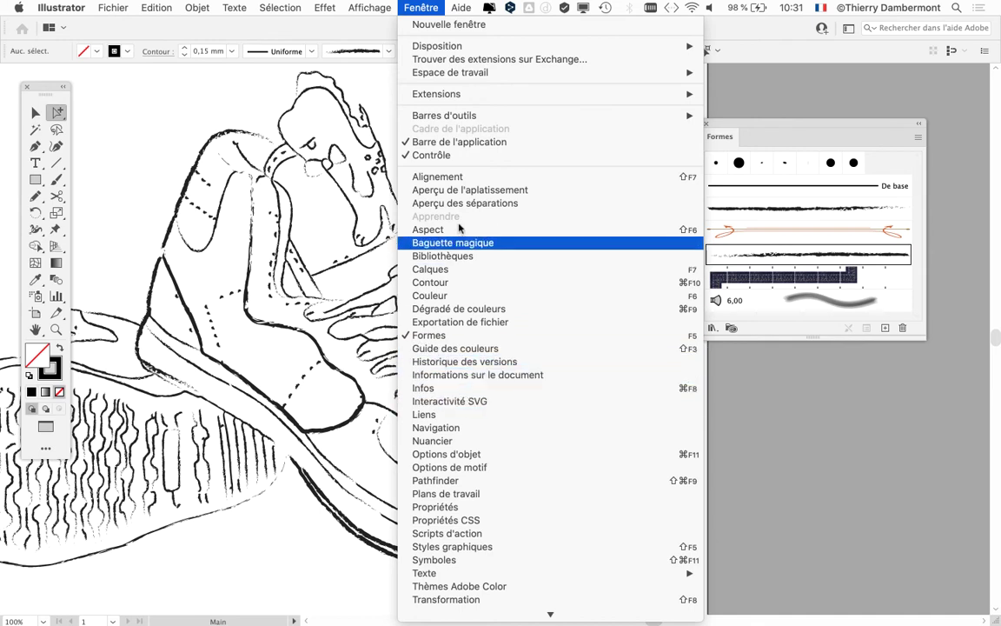
pyautogui.click(458, 282)
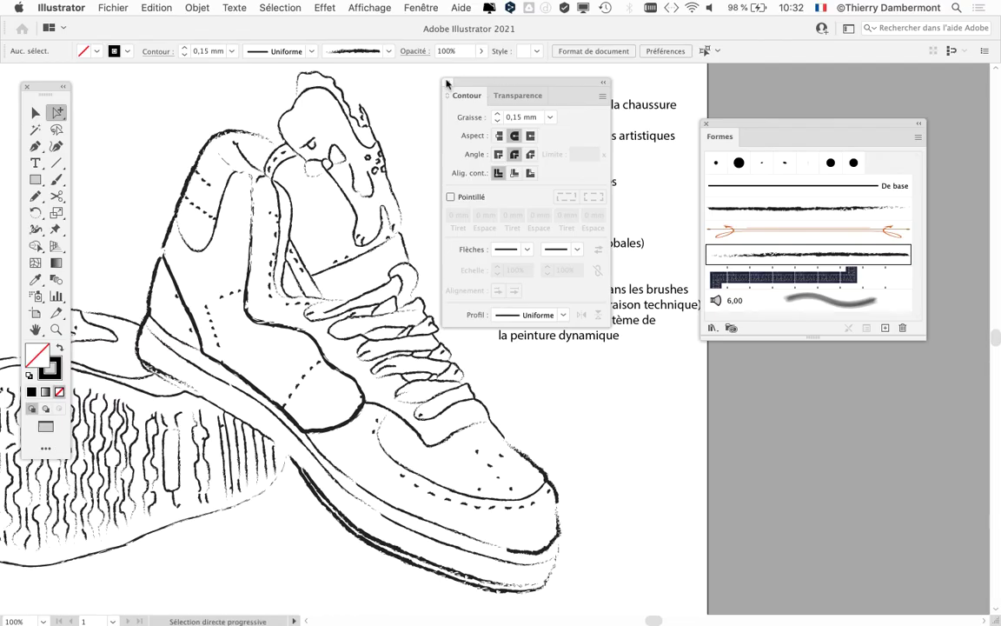
pyautogui.click(448, 83)
pyautogui.moveTo(820, 337); pyautogui.dragTo(820, 465)
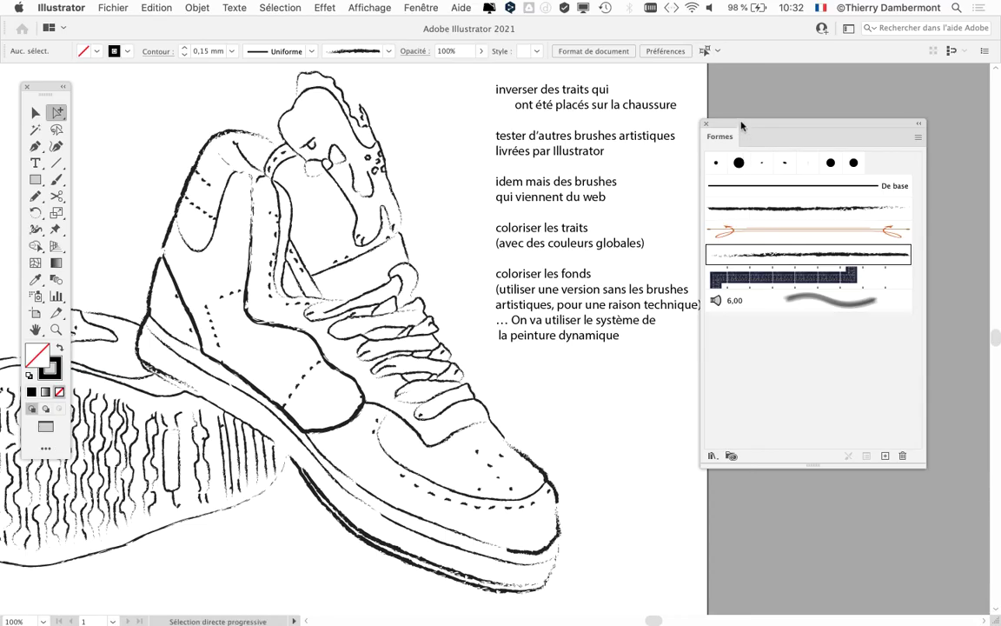
# - Remove the indent before the second note line 'ont été placés…'
pyautogui.moveTo(742, 124); pyautogui.dragTo(840, 118)
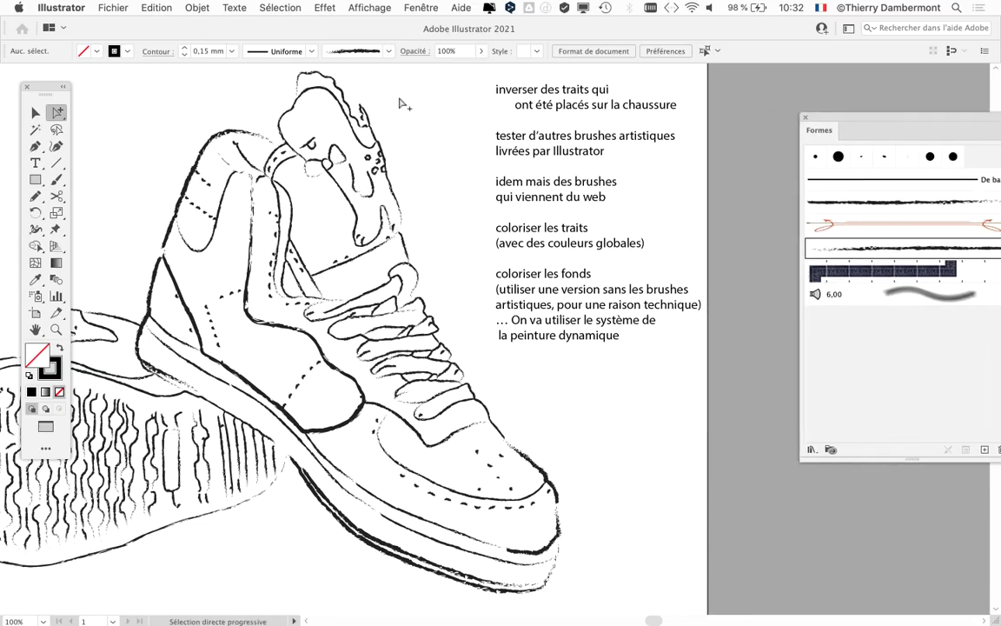
pyautogui.click(35, 162)
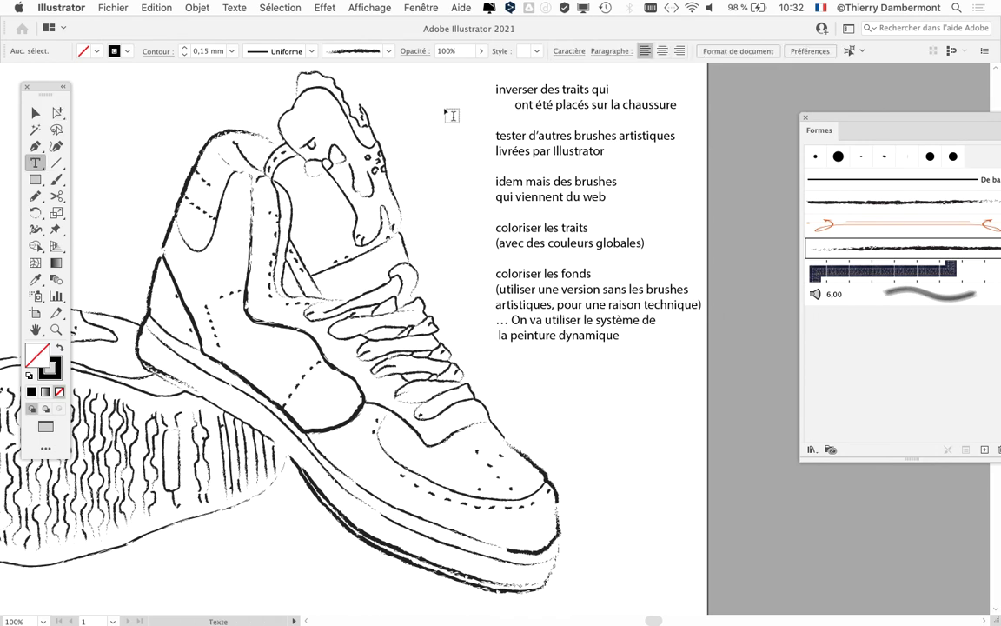
pyautogui.click(519, 104)
pyautogui.press('BackSpace')
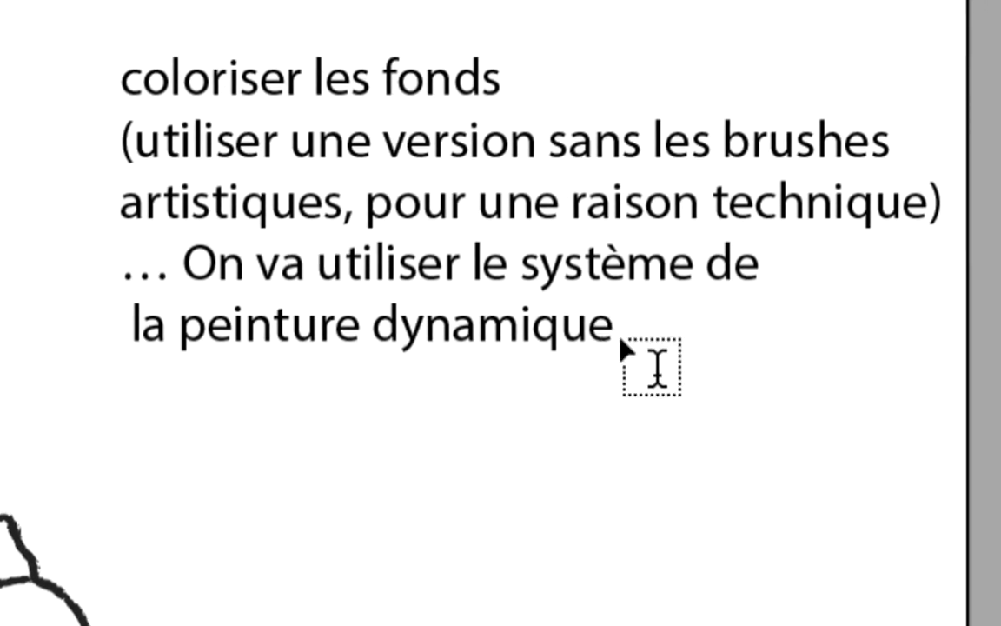
# - Add the item 'prévoir des brushes avec différentes épaisseurs', wrapped after 'avec'
pyautogui.press('Return')
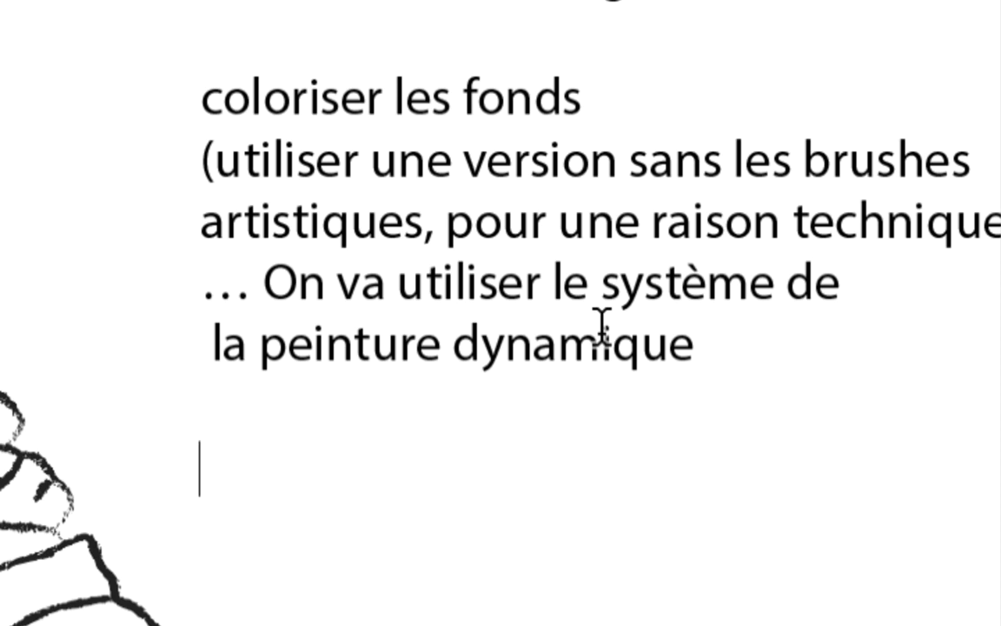
pyautogui.write('prévoir de')
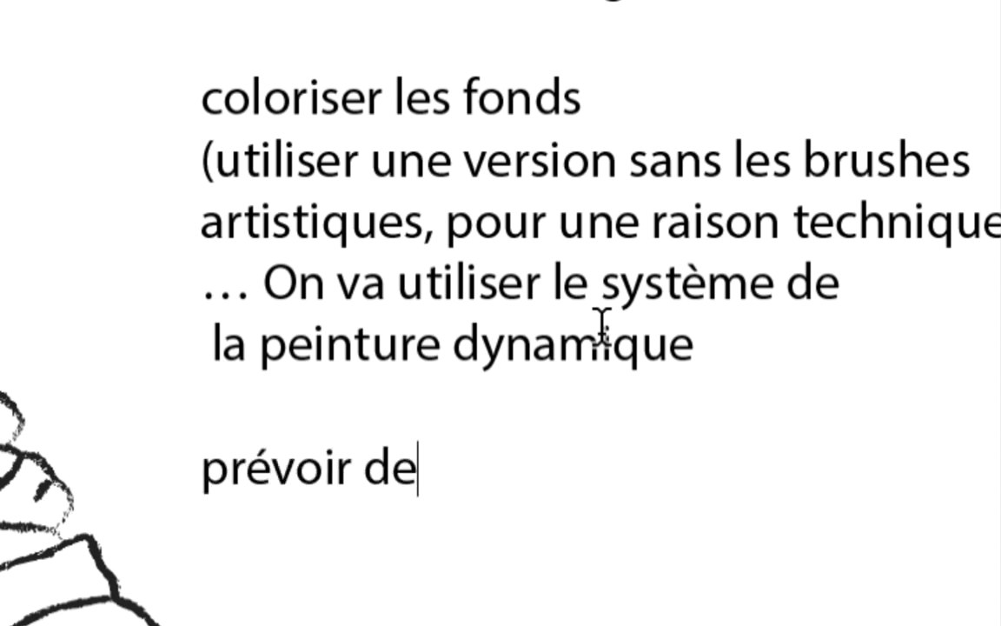
pyautogui.write('s brushe')
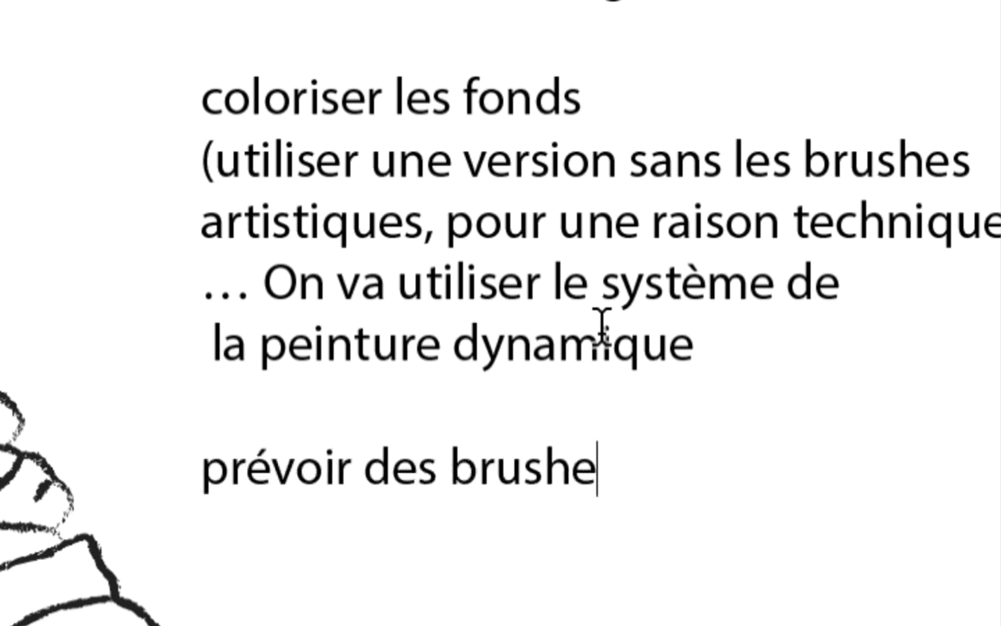
pyautogui.write('s avec différentes')
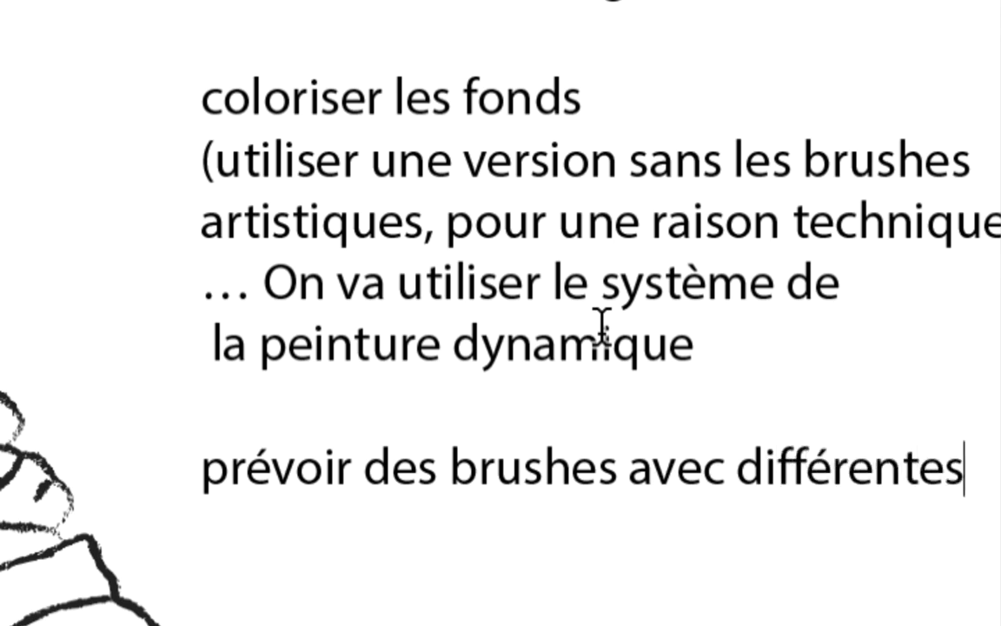
pyautogui.write(' épaisseurs')
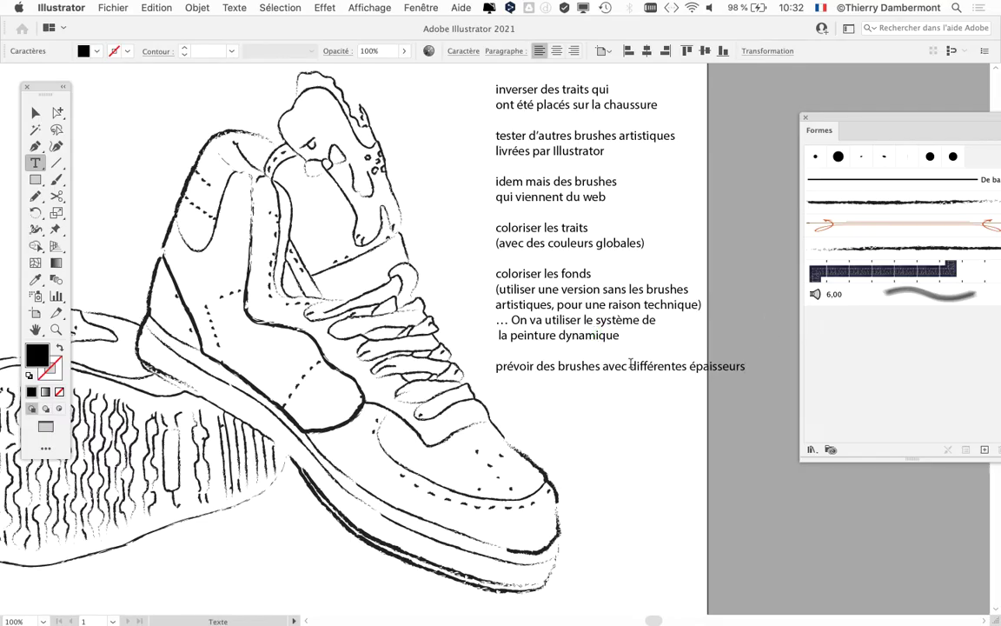
pyautogui.click(629, 366)
pyautogui.press('Return')
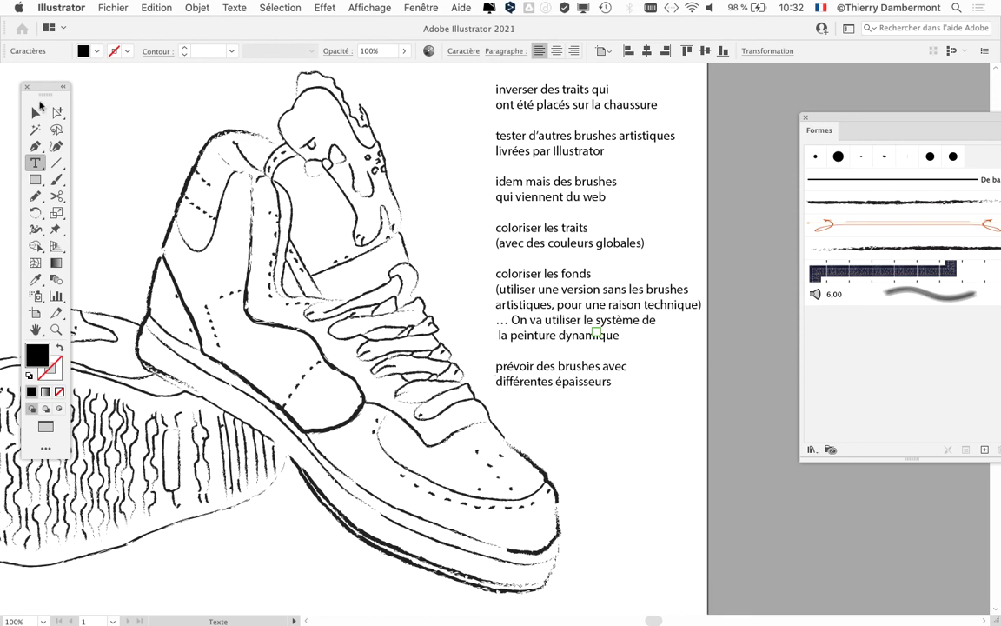
pyautogui.click(36, 113)
pyautogui.click(693, 447)
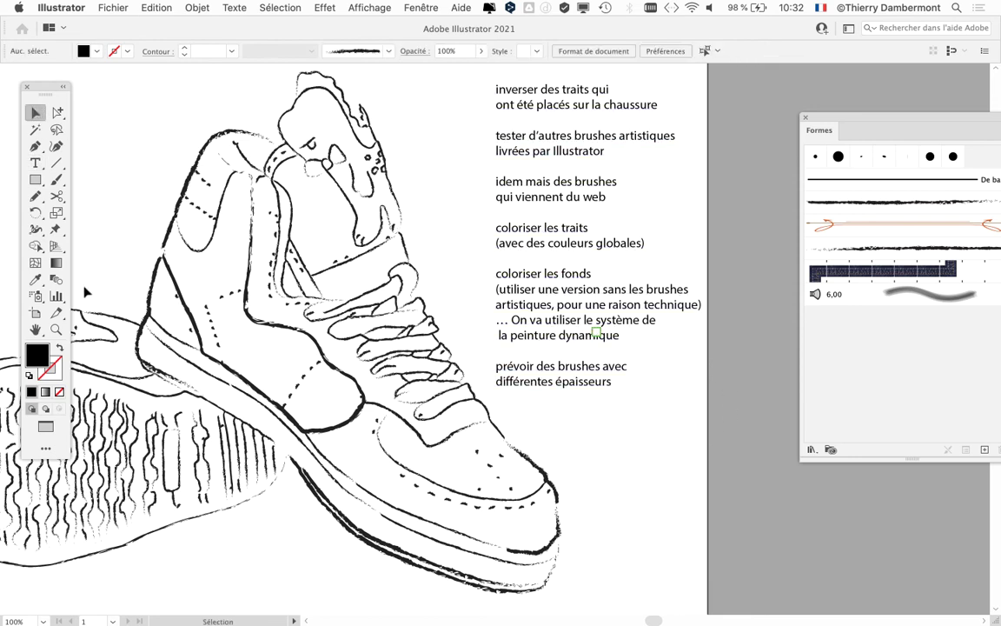
# - Drag the artboard's right edge past the to-do notes to about 310 mm wide
pyautogui.click(36, 313)
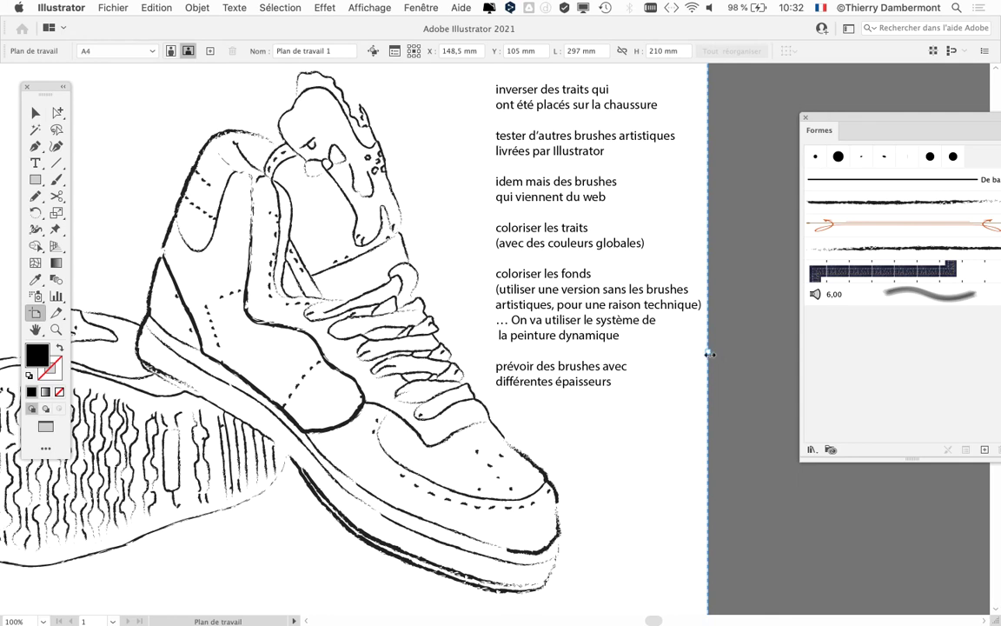
pyautogui.moveTo(709, 354); pyautogui.dragTo(782, 357)
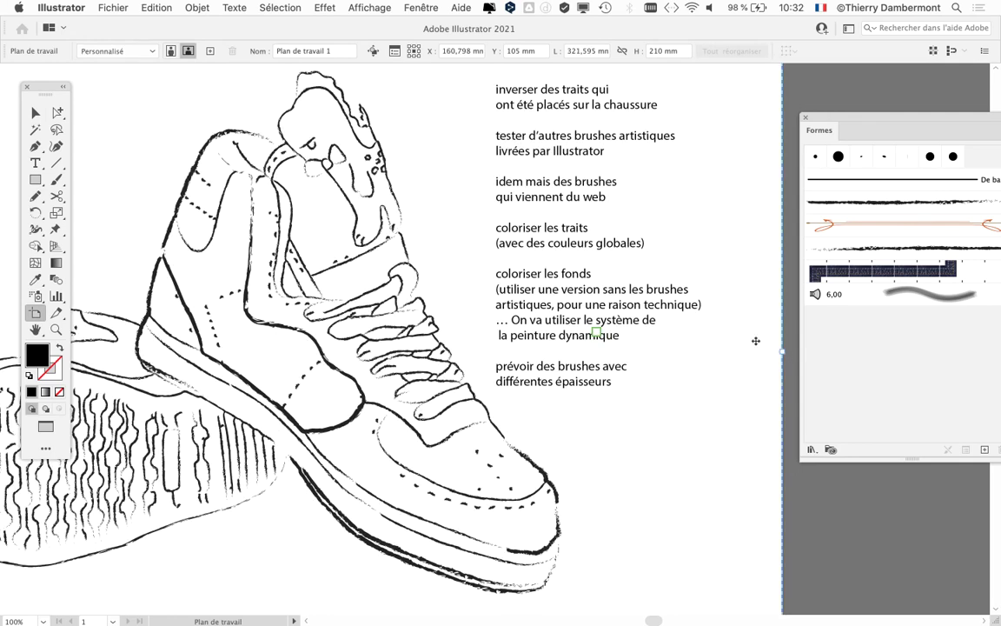
pyautogui.scroll(-2, 253, 318)
pyautogui.hscroll(-5, 246, 294)
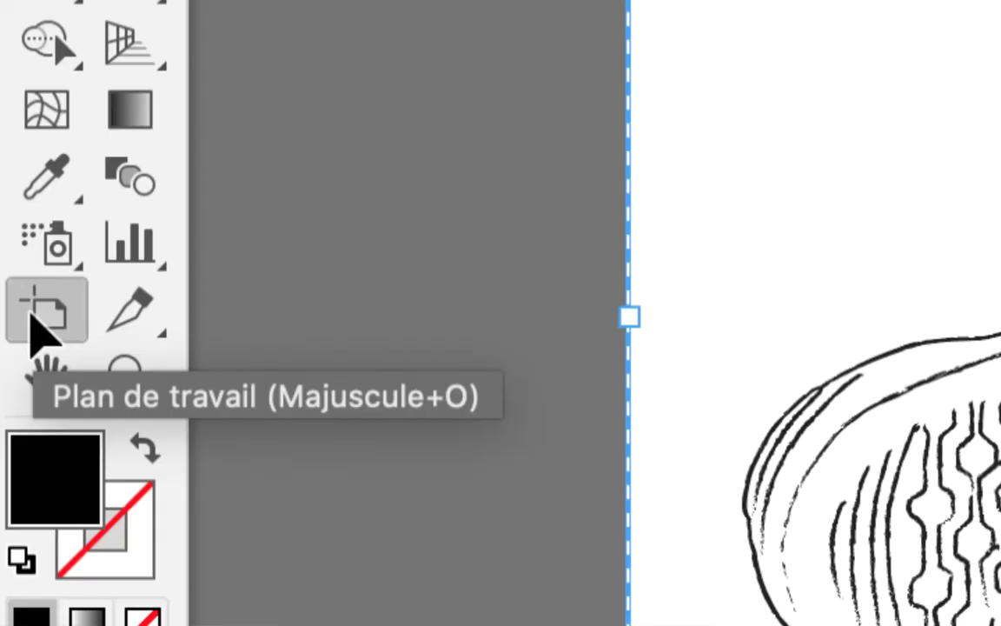
pyautogui.click(34, 314)
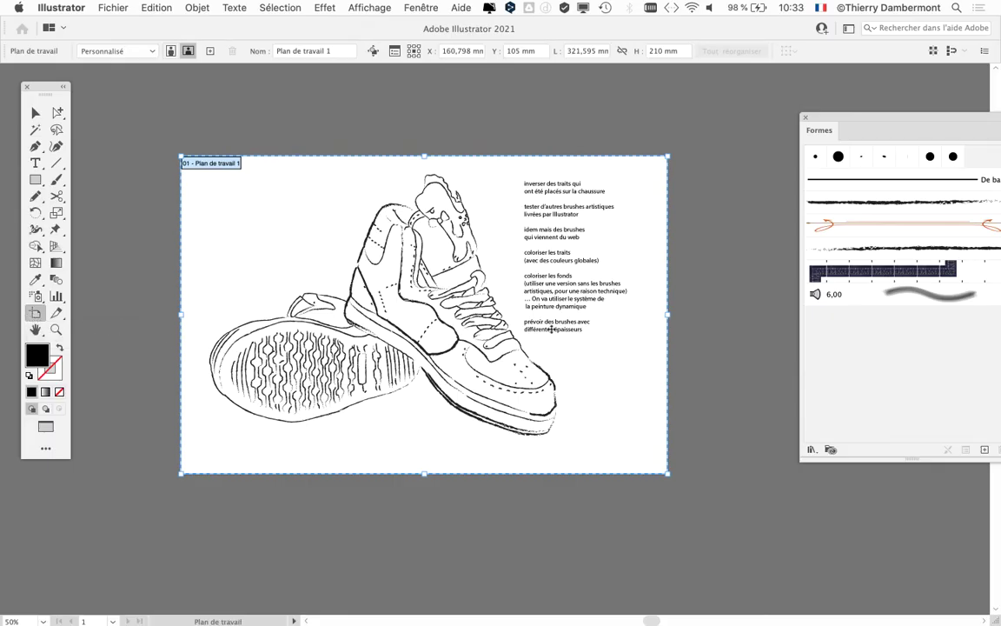
pyautogui.moveTo(667, 318); pyautogui.dragTo(661, 319)
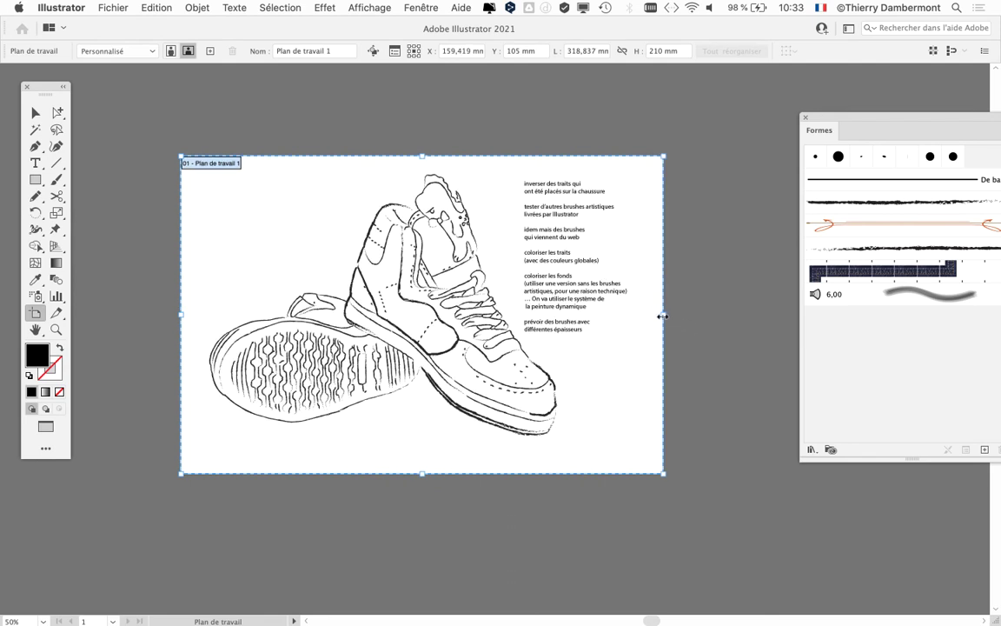
pyautogui.moveTo(663, 317); pyautogui.dragTo(649, 318)
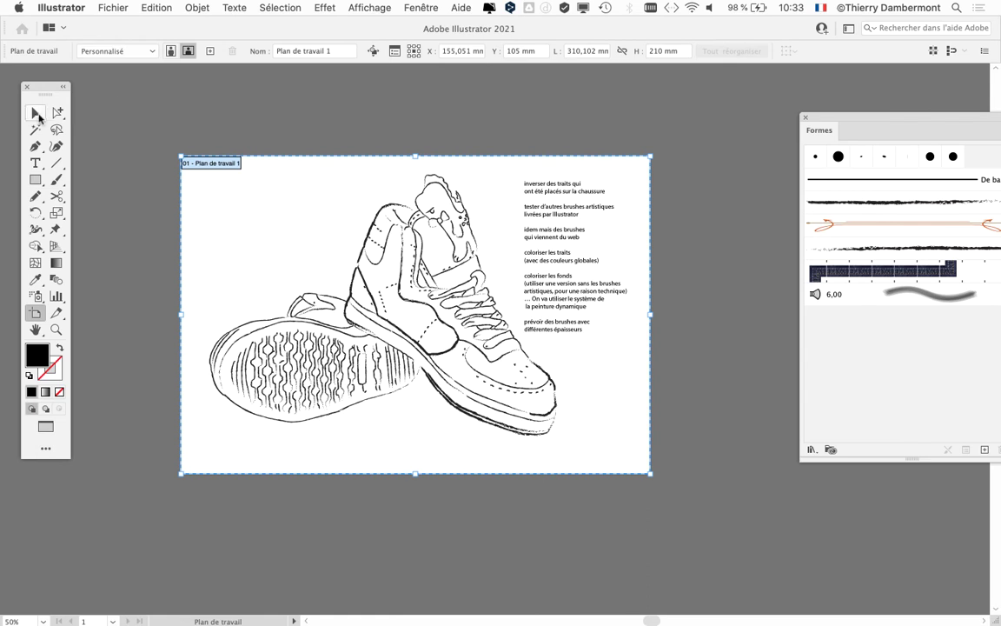
pyautogui.click(35, 112)
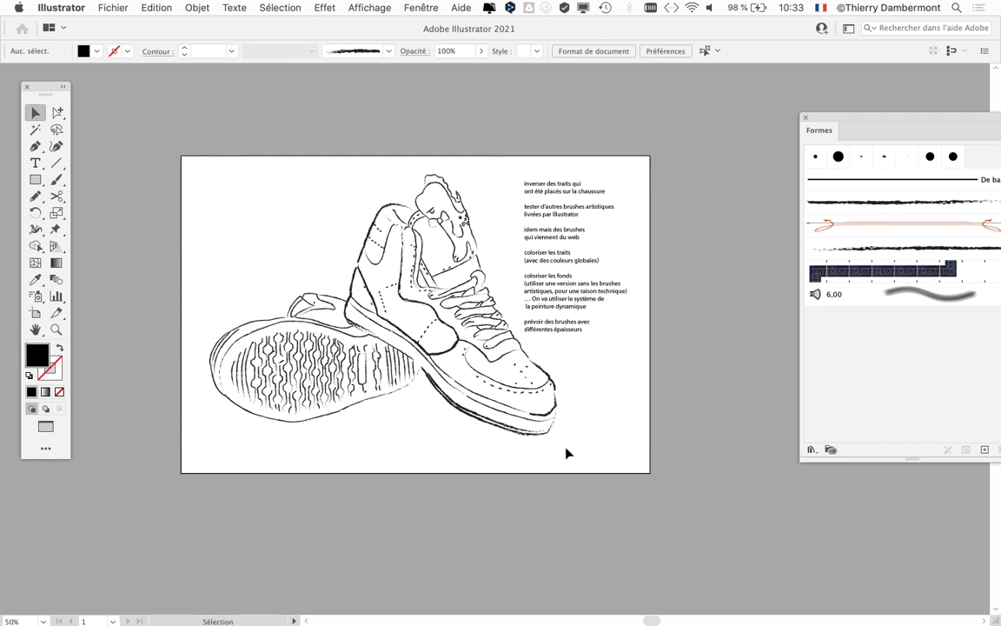
# - Save as 'image11253 vecto contours - 06.ai' with the default Illustrator options
pyautogui.click(113, 8)
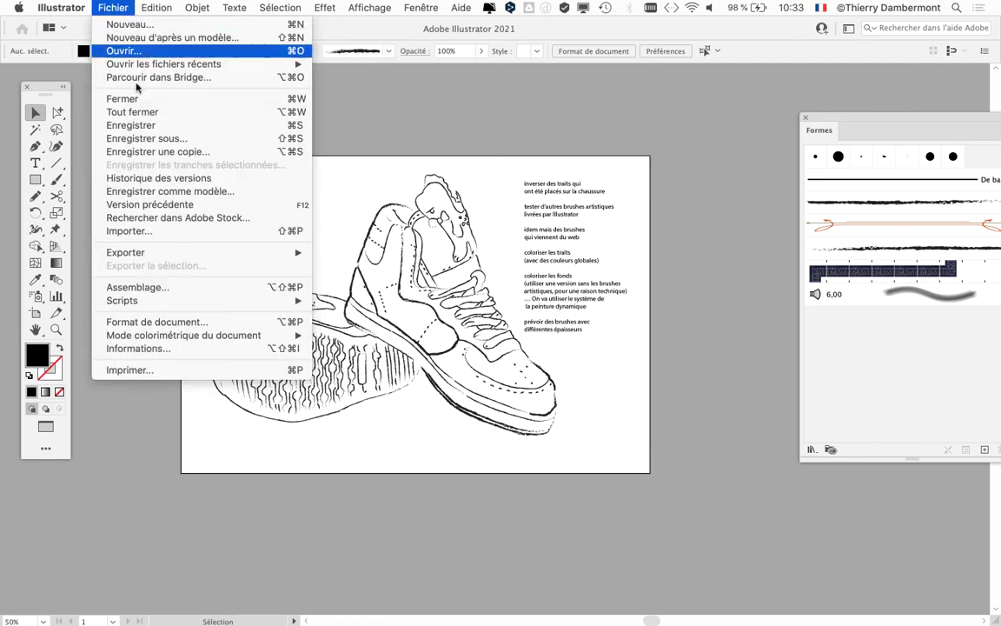
pyautogui.click(166, 136)
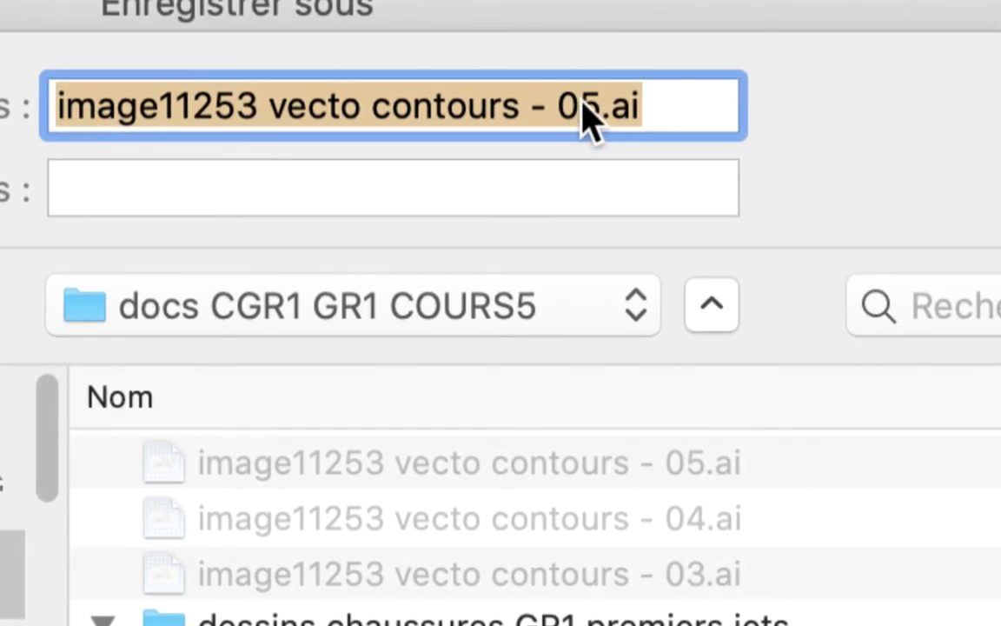
pyautogui.moveTo(626, 113); pyautogui.dragTo(641, 117)
pyautogui.write('6')
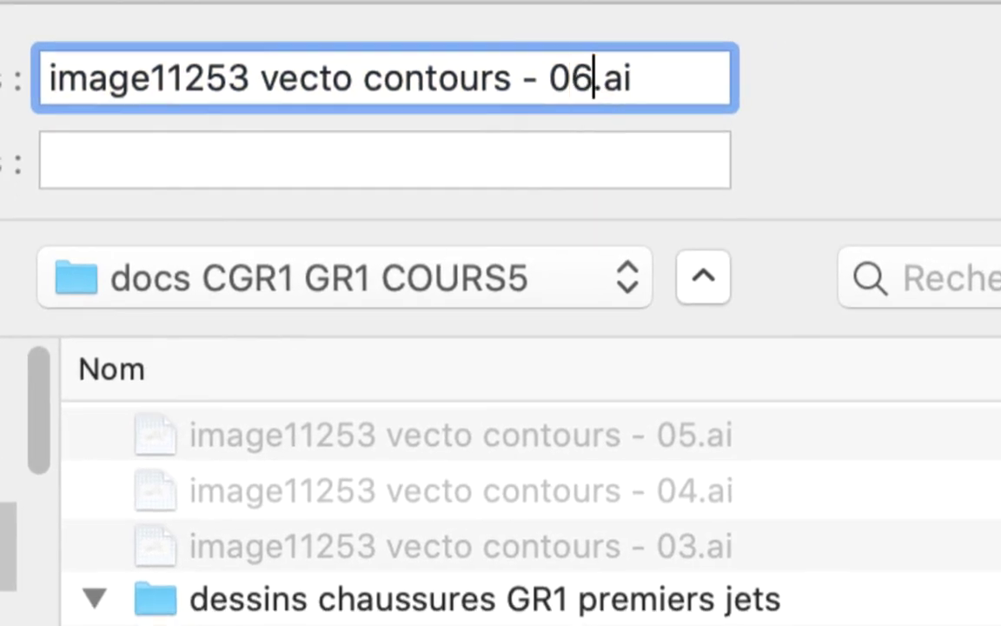
pyautogui.press('Return')
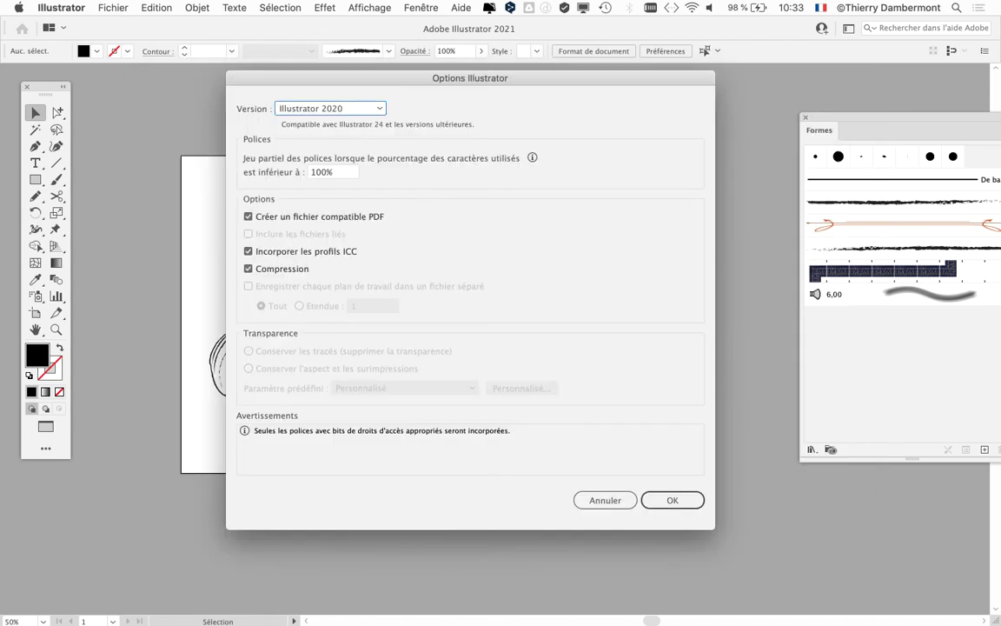
pyautogui.press('Return')
# - Zoom and pan to inspect the frayed charcoal brush strokes on the sole treads
pyautogui.scroll(1, 313, 372)
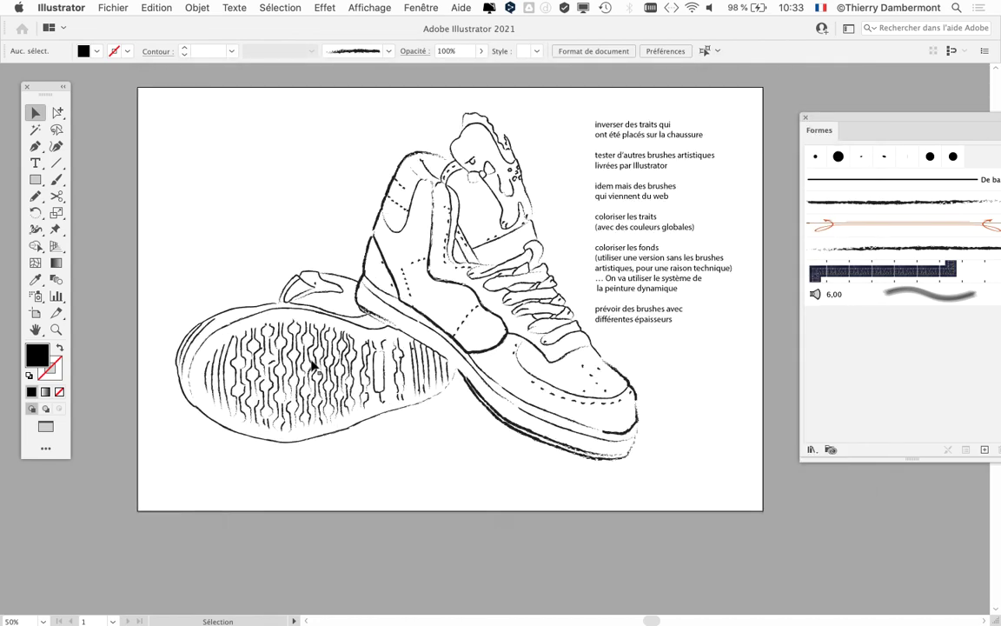
pyautogui.scroll(2, 313, 370)
pyautogui.scroll(1, 287, 348)
pyautogui.scroll(1, 263, 345)
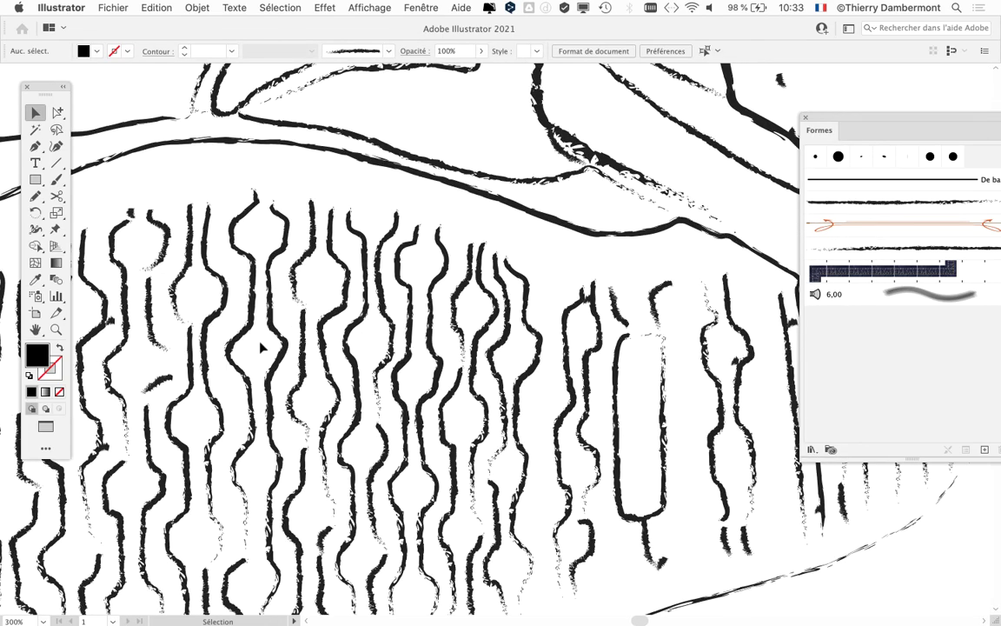
pyautogui.moveTo(259, 345)
pyautogui.mouseDown()
pyautogui.moveTo(462, 254)
pyautogui.moveTo(326, 513)
pyautogui.mouseUp()
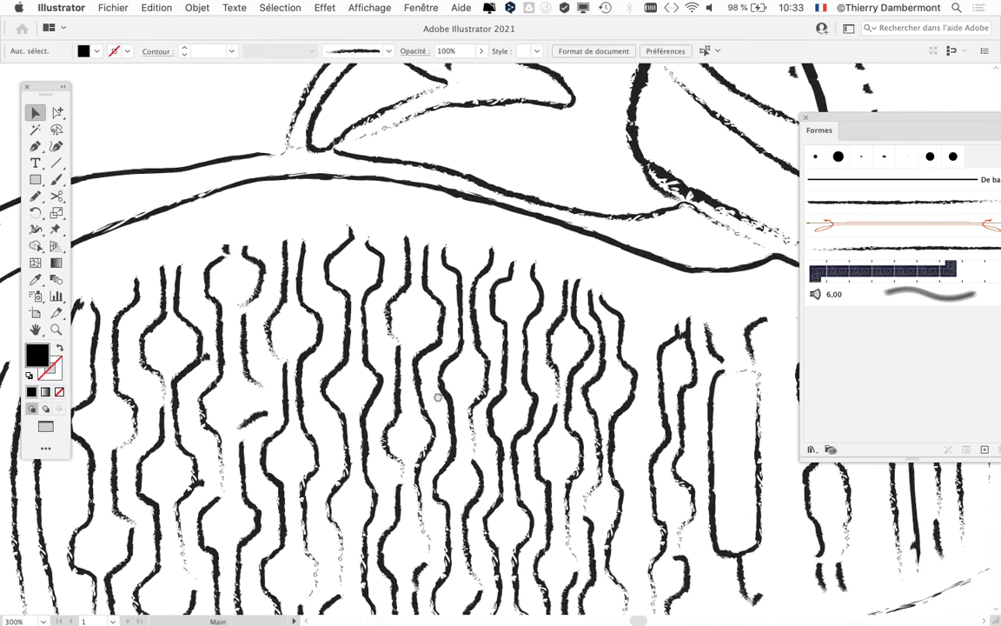
pyautogui.scroll(-1, 298, 492)
pyautogui.scroll(-1, 425, 458)
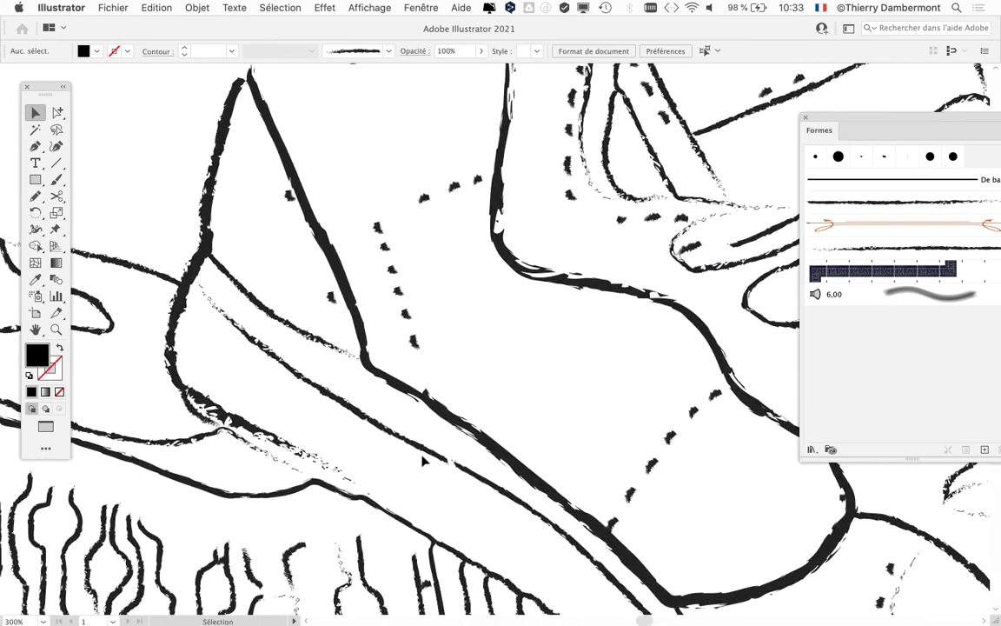
pyautogui.scroll(-1, 425, 458)
pyautogui.scroll(-1, 417, 460)
pyautogui.scroll(-1, 383, 397)
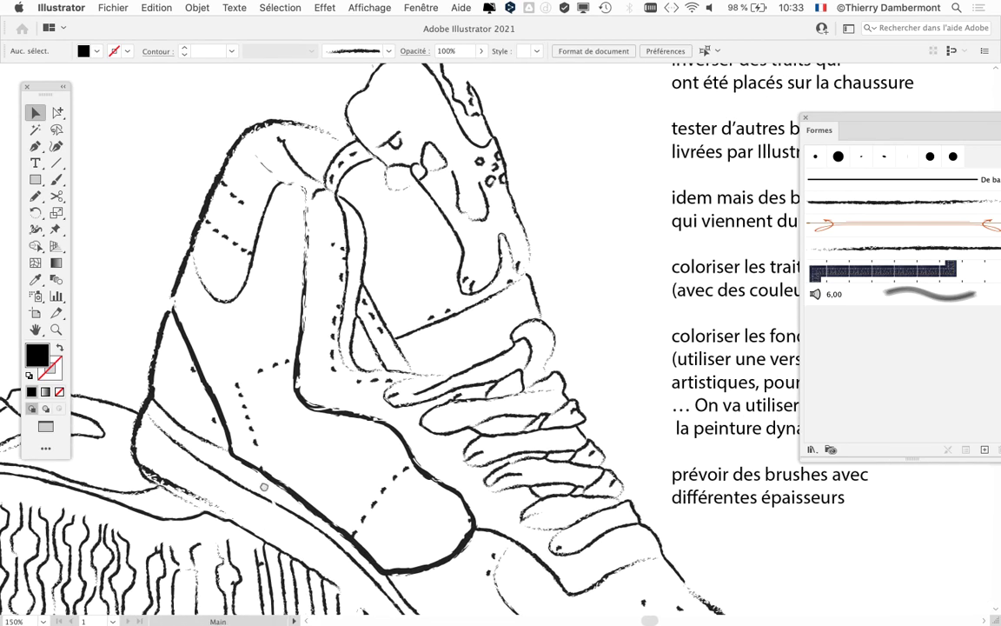
pyautogui.scroll(3, 250, 437)
pyautogui.scroll(-2, 287, 435)
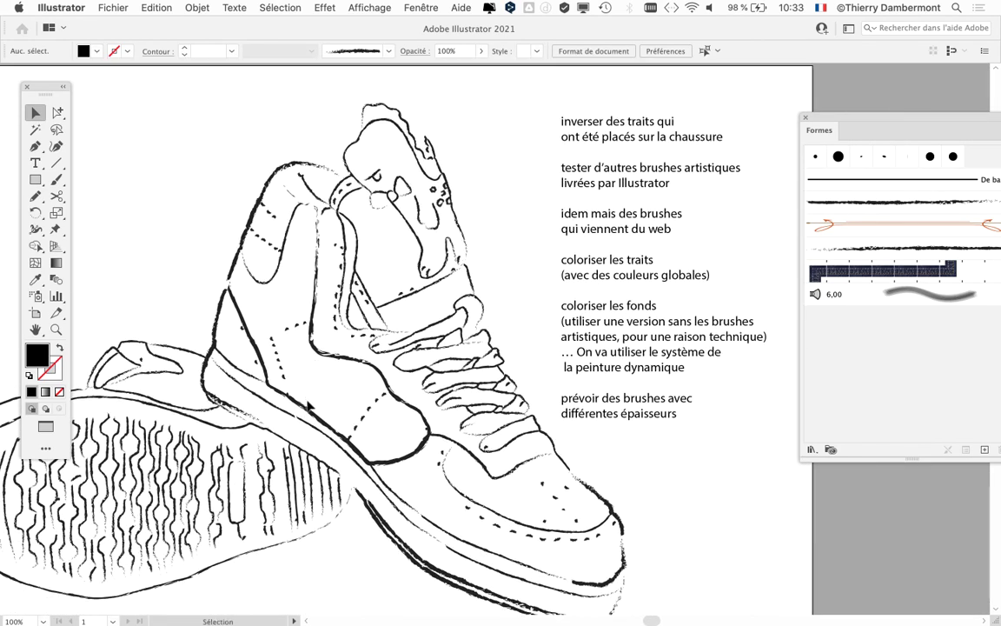
pyautogui.scroll(1, 243, 461)
pyautogui.scroll(1, 234, 458)
pyautogui.scroll(-3, 234, 458)
pyautogui.scroll(-3, 243, 348)
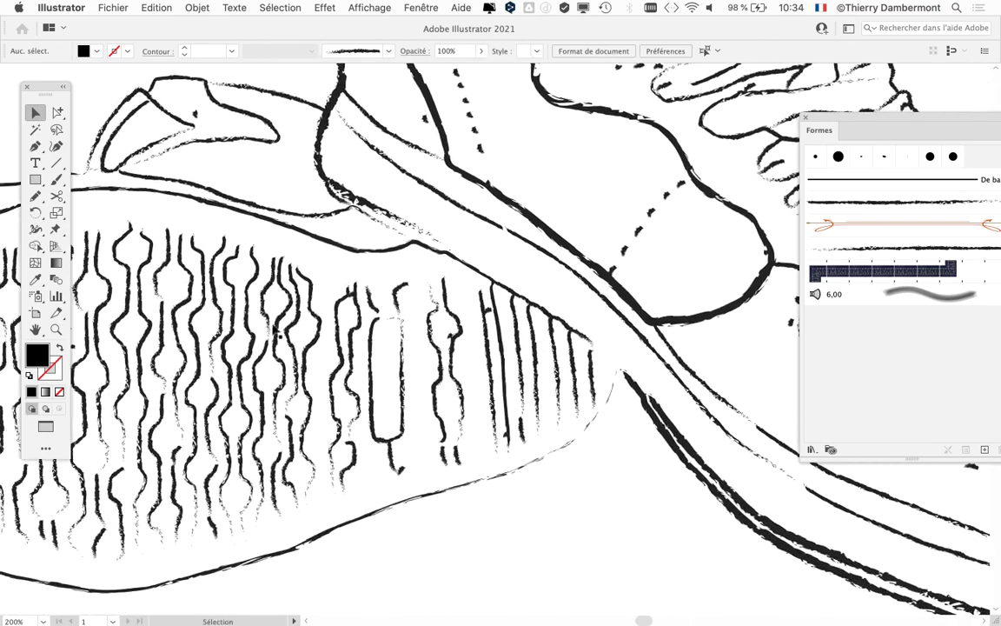
pyautogui.scroll(-3, 261, 334)
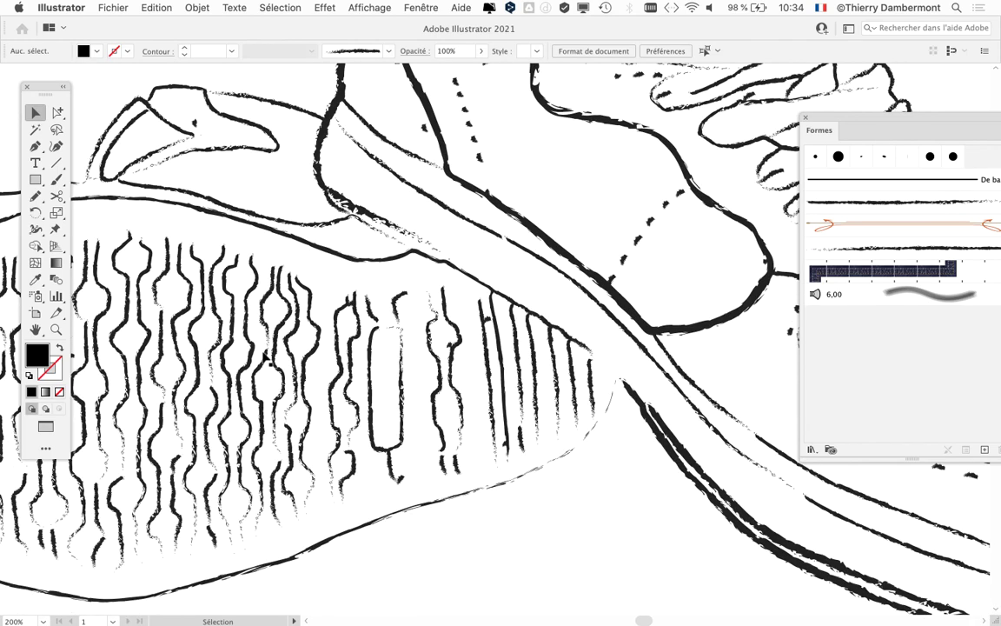
# - Fit the whole artboard in view and show the recent files list
pyautogui.hotkey('ctrl', '0')
pyautogui.scroll(5, 234, 331)
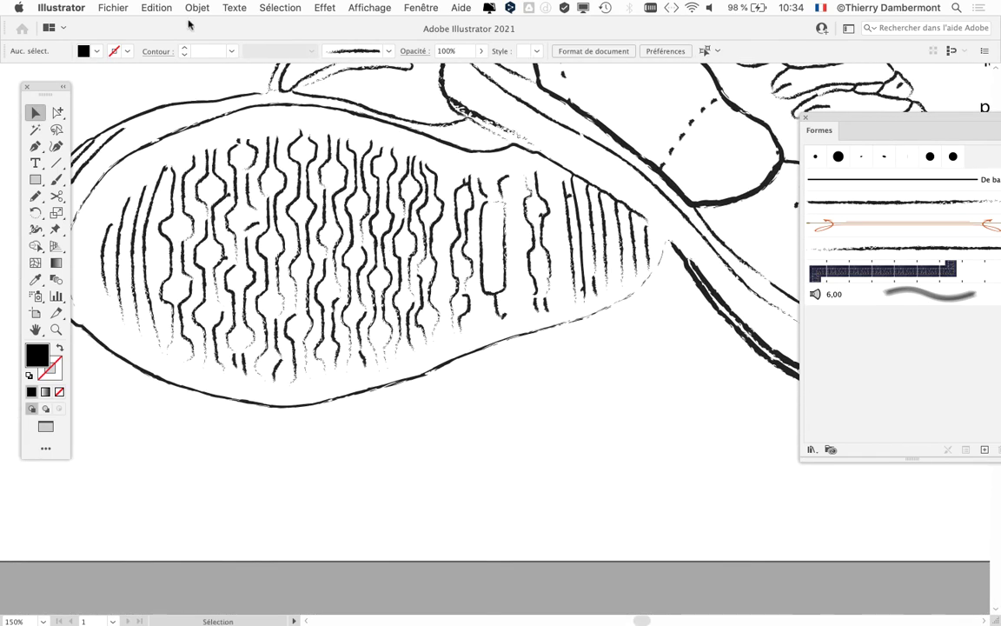
pyautogui.click(61, 7)
pyautogui.moveTo(164, 64)
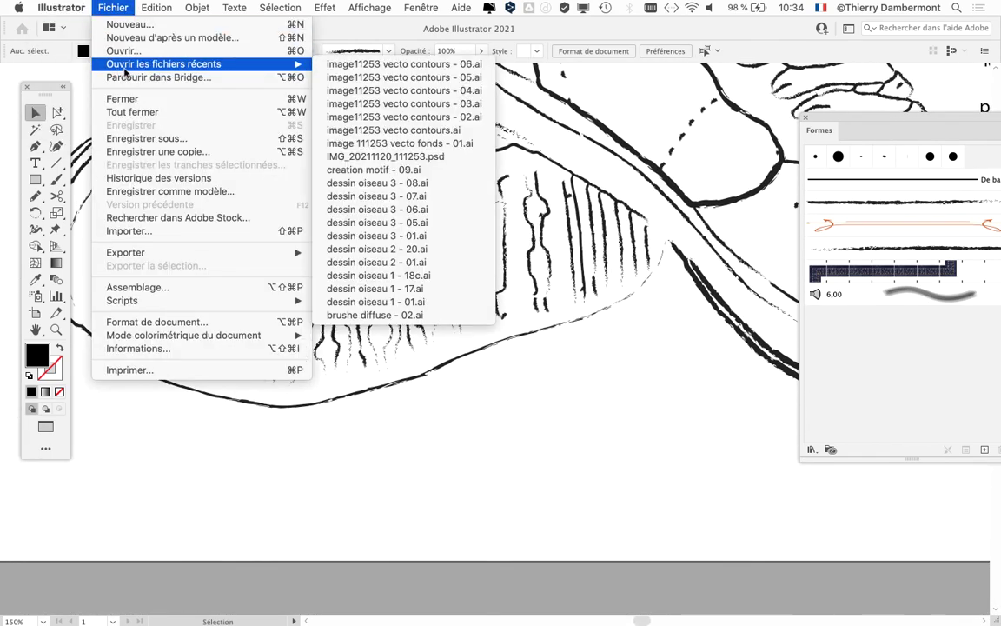
# - Open 'image11253 vecto contours - 02.ai' and look over its plain sole and lace outlines
pyautogui.click(475, 121)
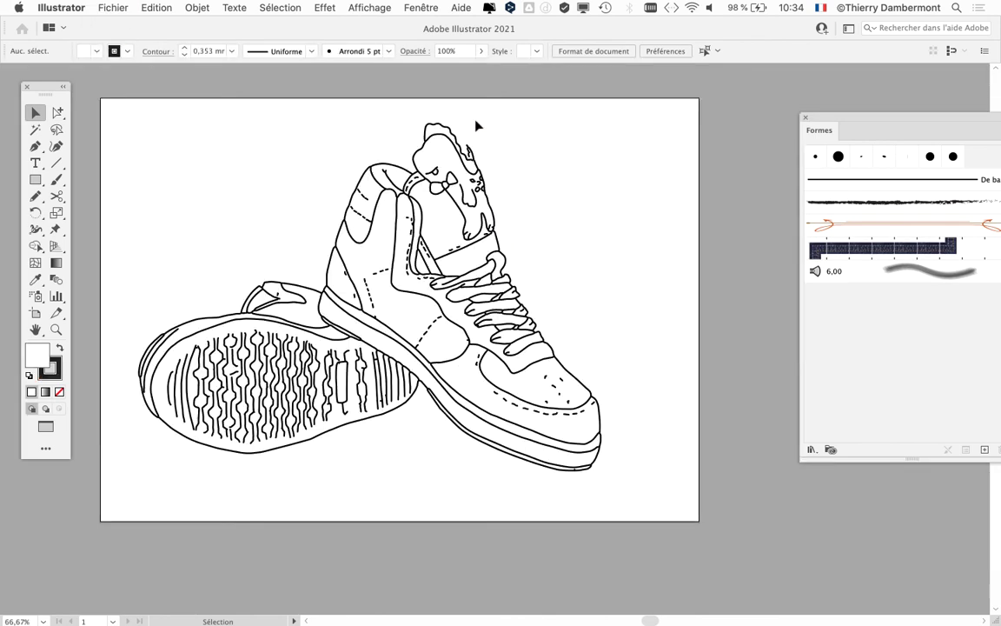
pyautogui.scroll(3, 264, 339)
pyautogui.hscroll(-2, 279, 380)
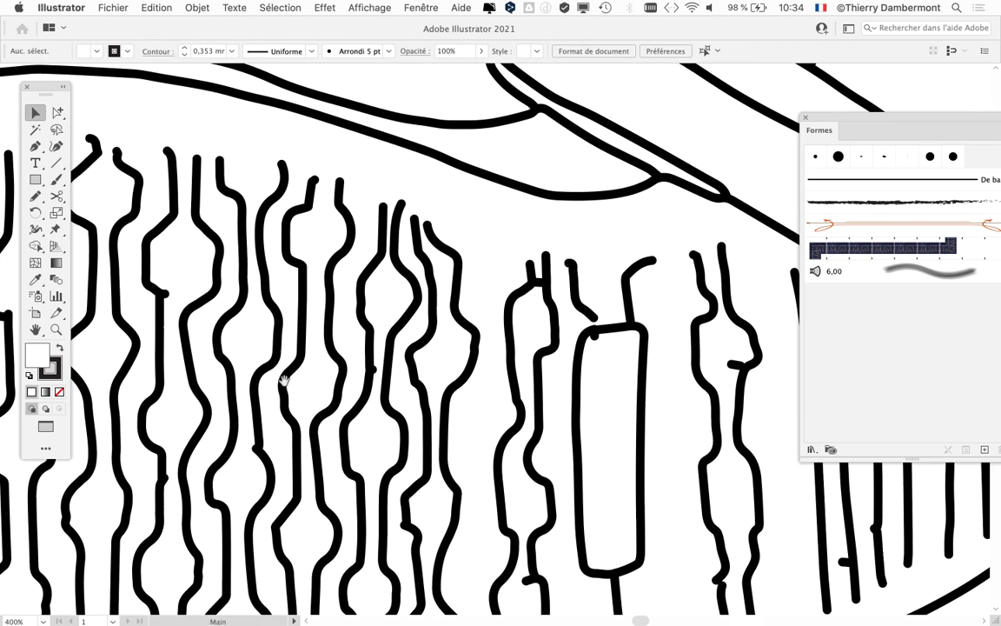
pyautogui.scroll(-3, 485, 201)
pyautogui.scroll(-2, 486, 208)
pyautogui.scroll(2, 476, 204)
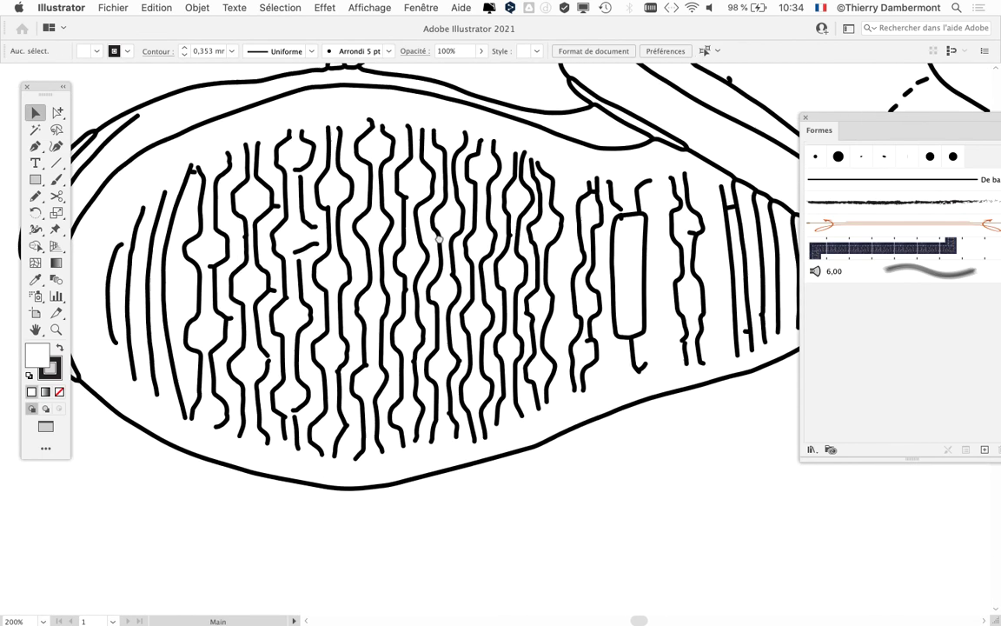
pyautogui.scroll(1, 434, 207)
pyautogui.scroll(2, 382, 211)
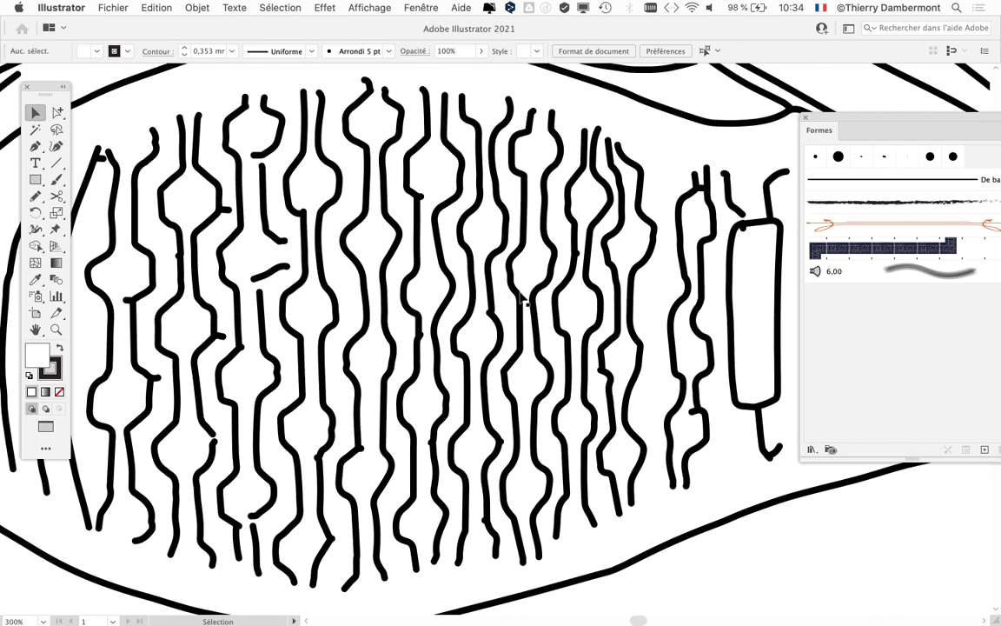
pyautogui.scroll(-2, 519, 296)
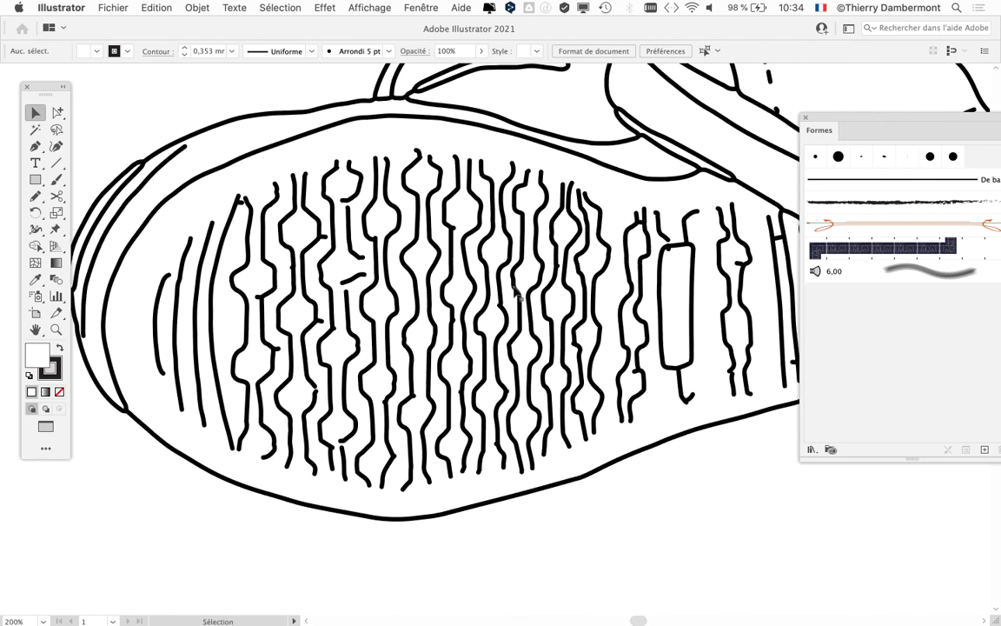
pyautogui.moveTo(470, 260)
pyautogui.mouseDown()
pyautogui.moveTo(443, 339)
pyautogui.moveTo(396, 347)
pyautogui.mouseUp()
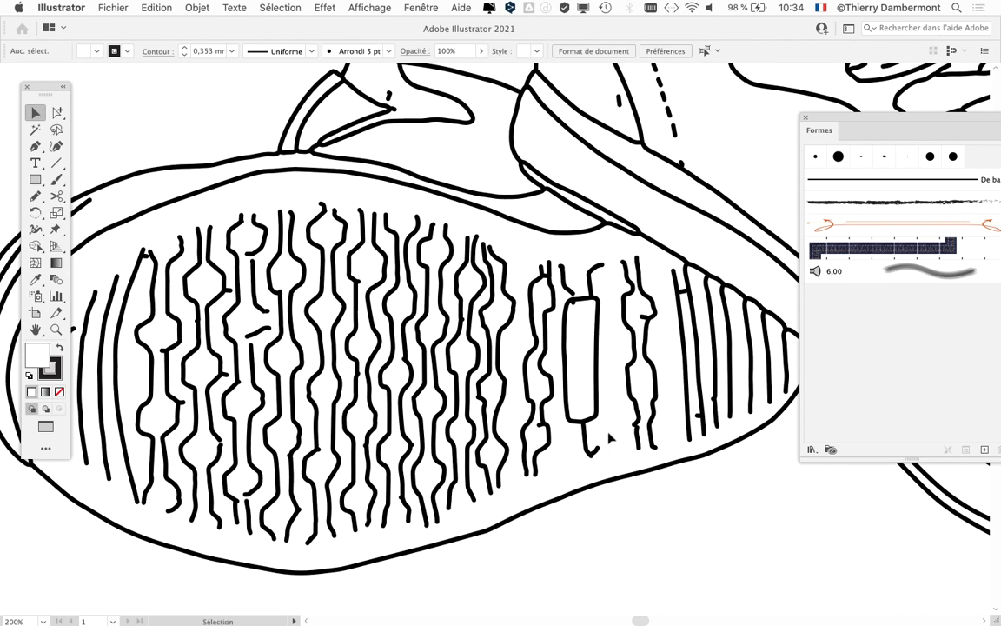
pyautogui.moveTo(545, 280)
pyautogui.mouseDown()
pyautogui.moveTo(234, 465)
pyautogui.moveTo(302, 518)
pyautogui.mouseUp()
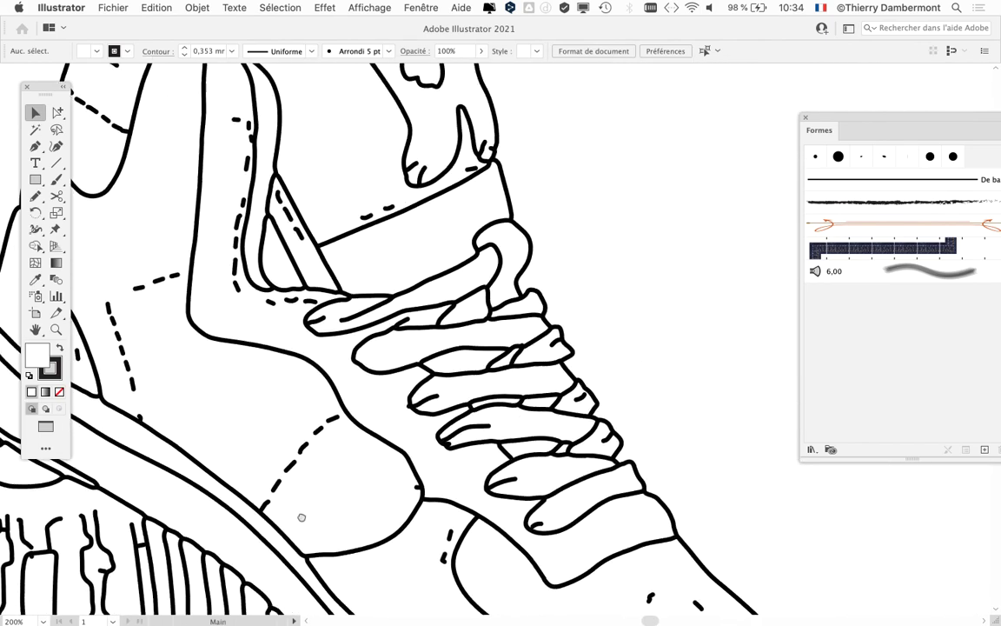